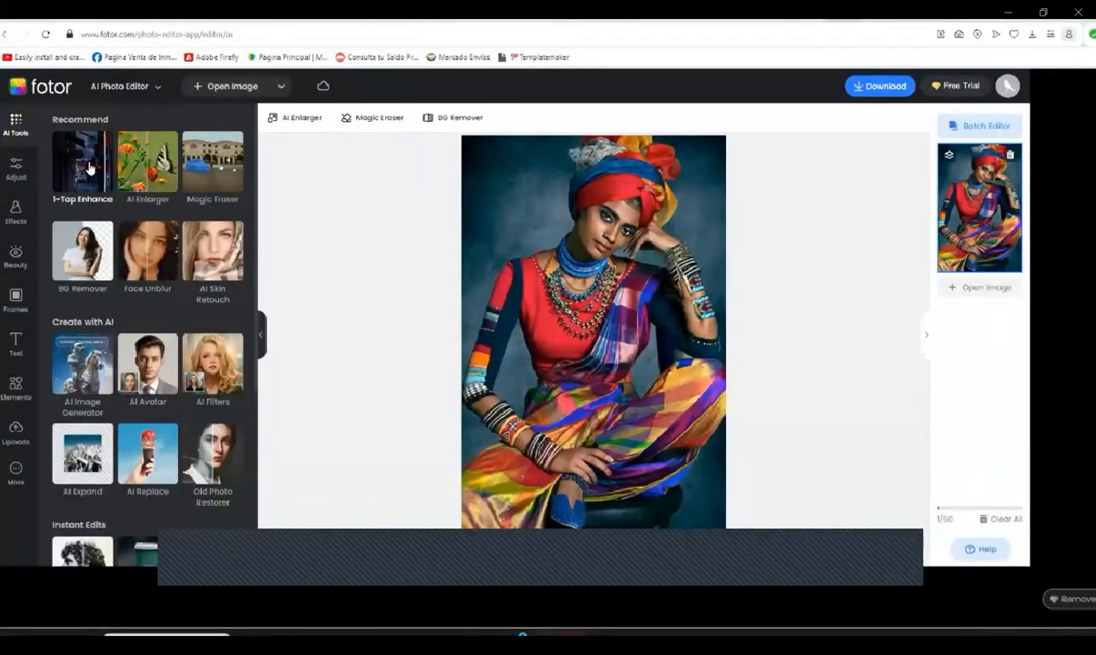
- Apply 1-Tap Enhance to the portrait, and check the download options and free-trial plans without downloading
left_click(89, 168)
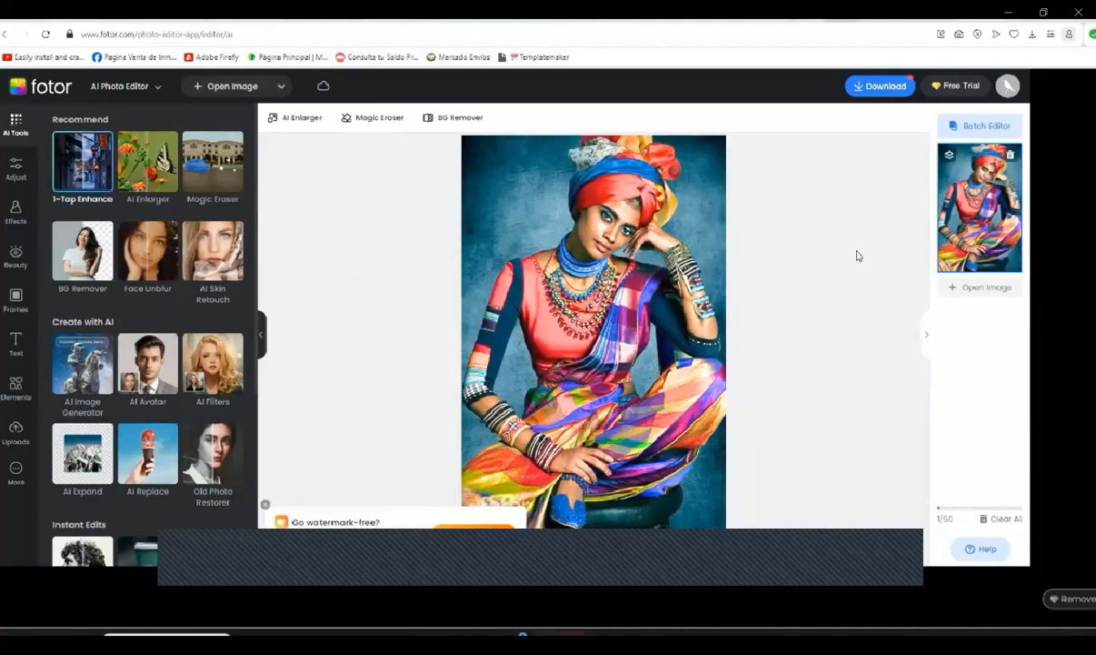
left_click(891, 88)
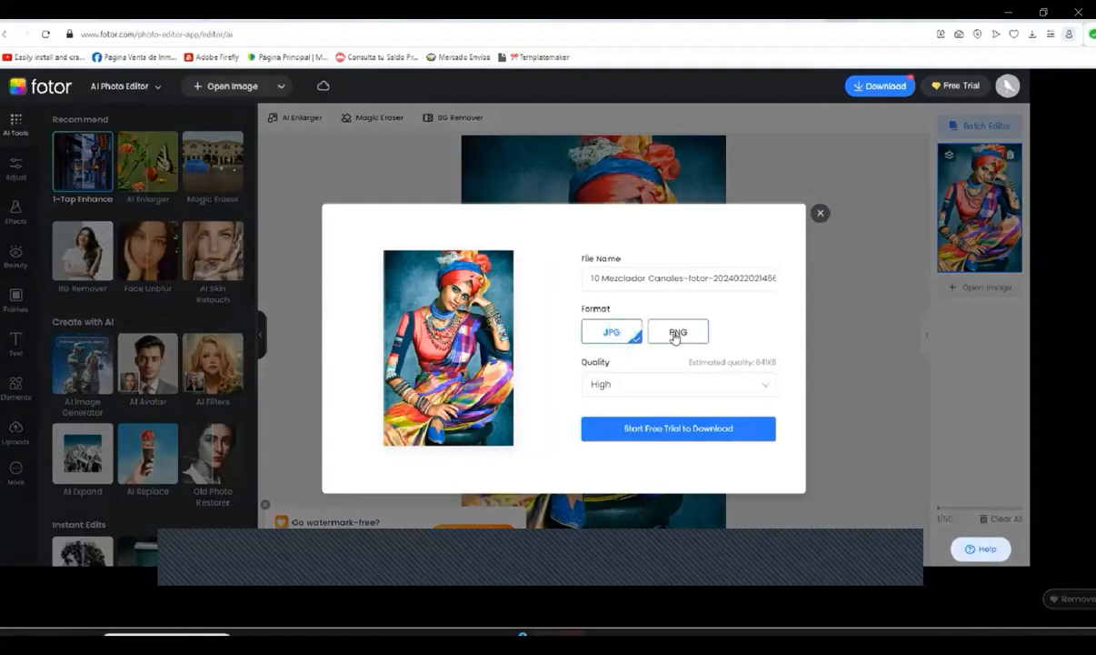
left_click(694, 424)
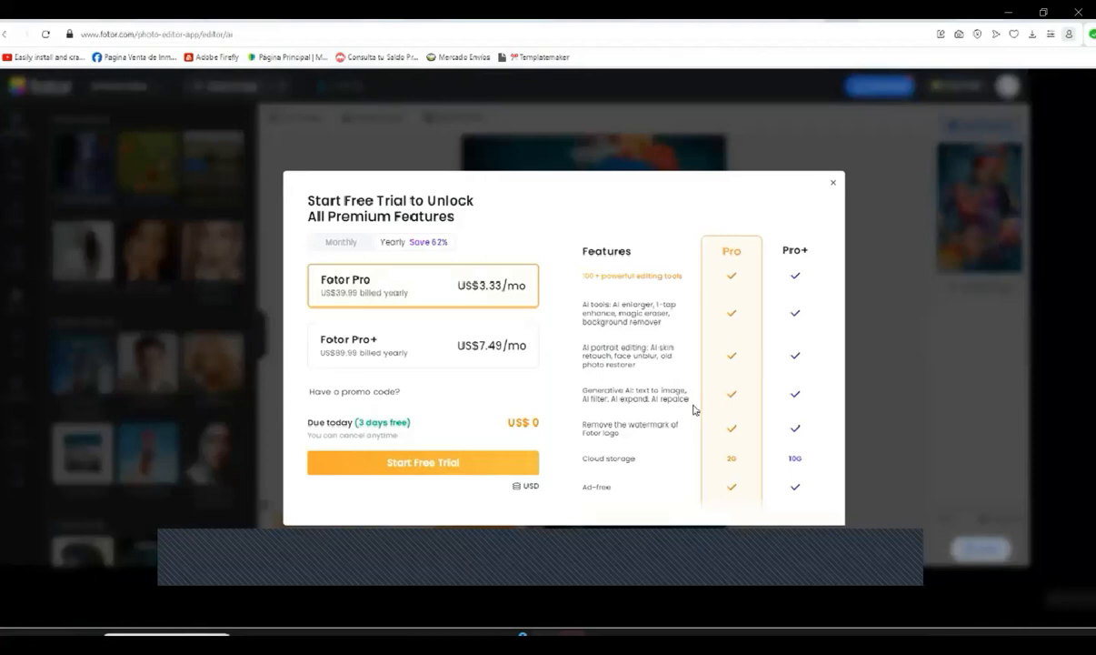
left_click(833, 186)
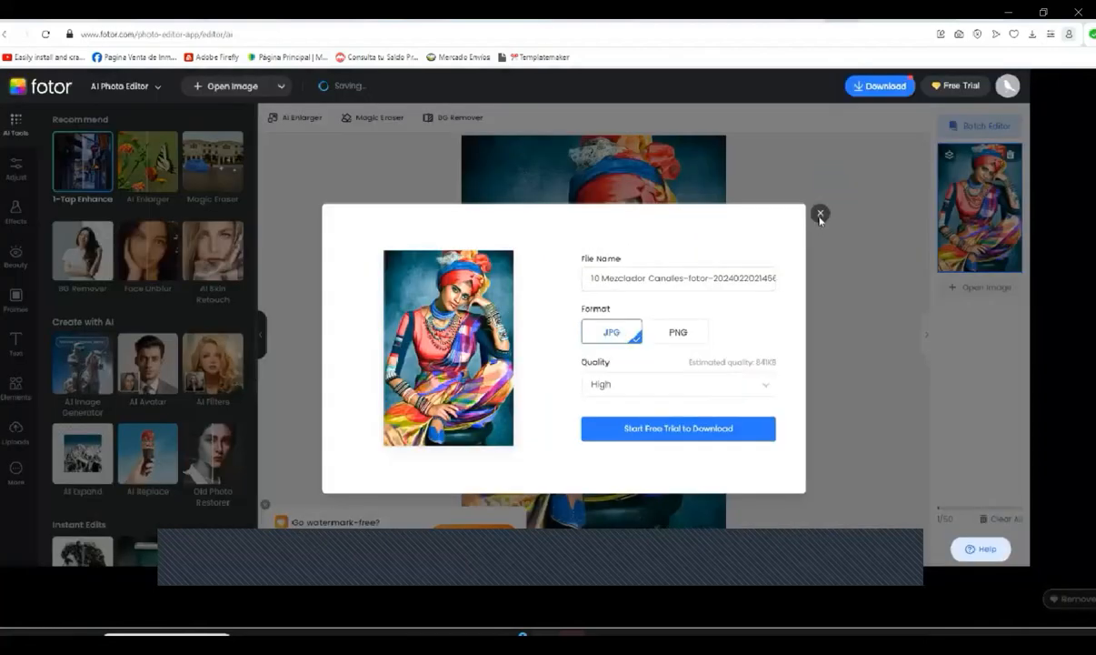
left_click(819, 215)
- Look through the Fotor home page's tool categories, Inspiration images and templates
left_click(82, 241)
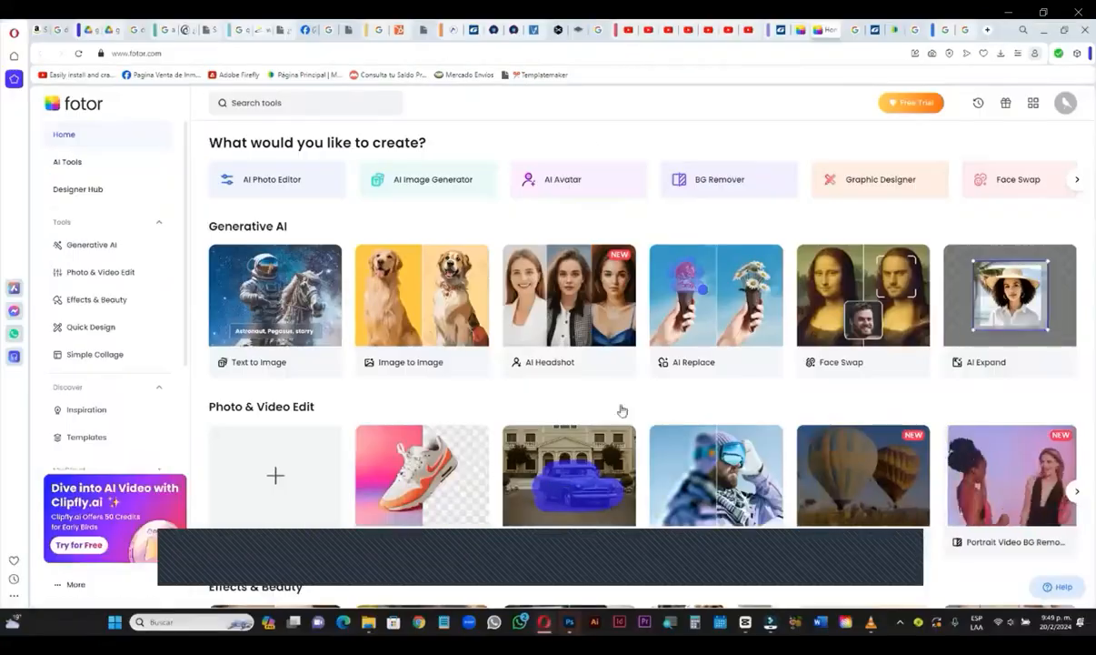
scroll(622, 412, "down", 1)
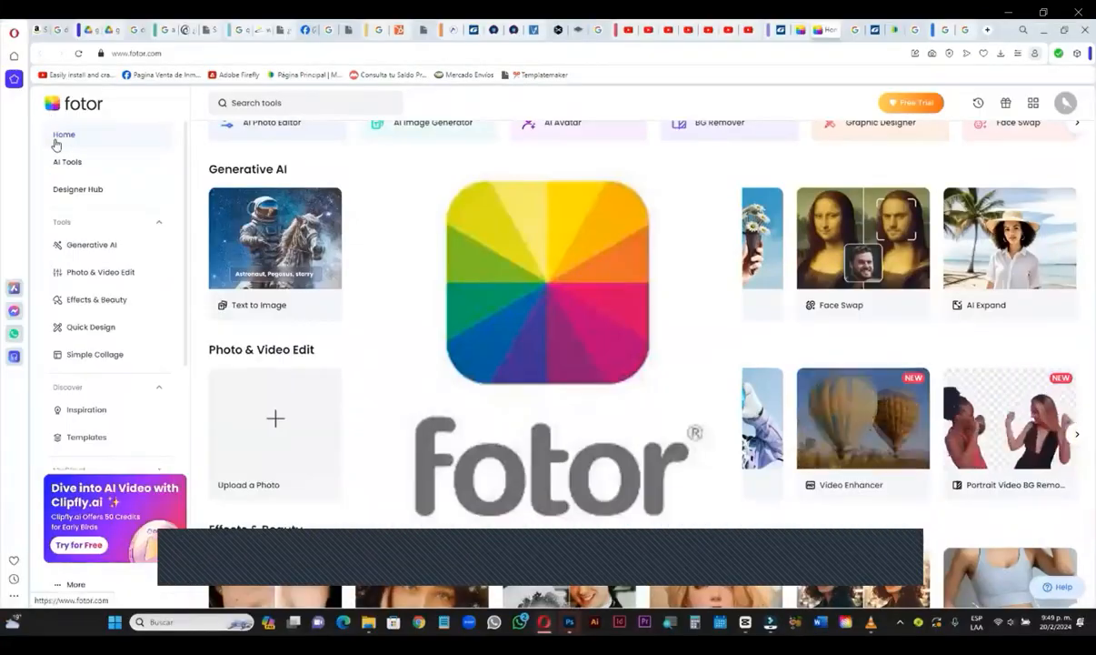
scroll(622, 411, "down", 4)
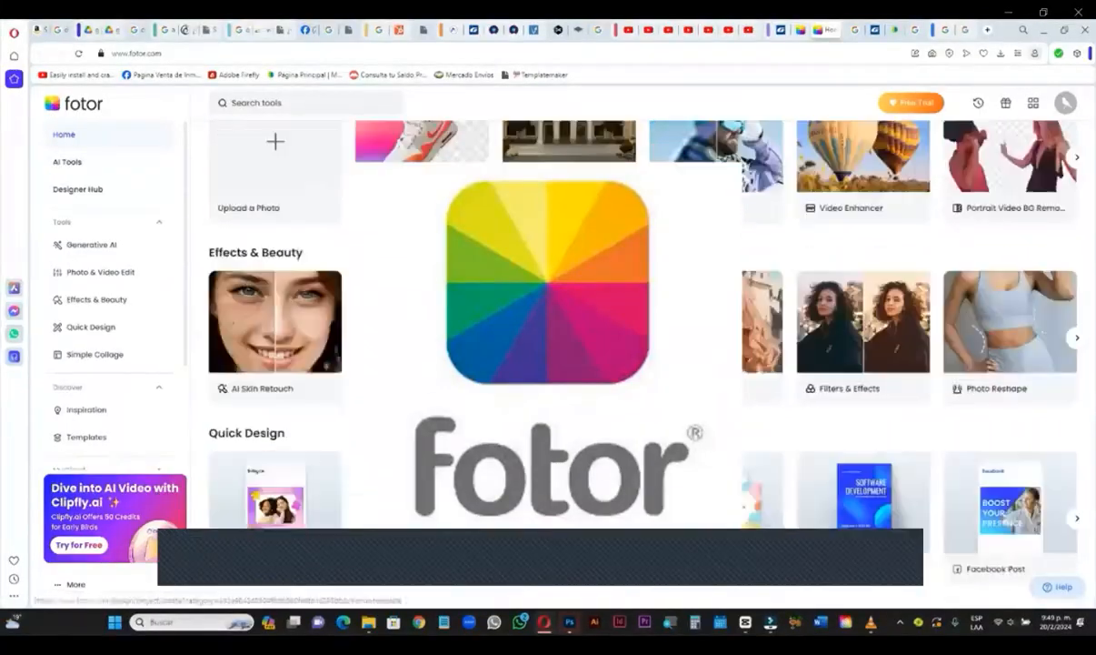
scroll(1052, 320, "down", 1)
scroll(1050, 363, "down", 3)
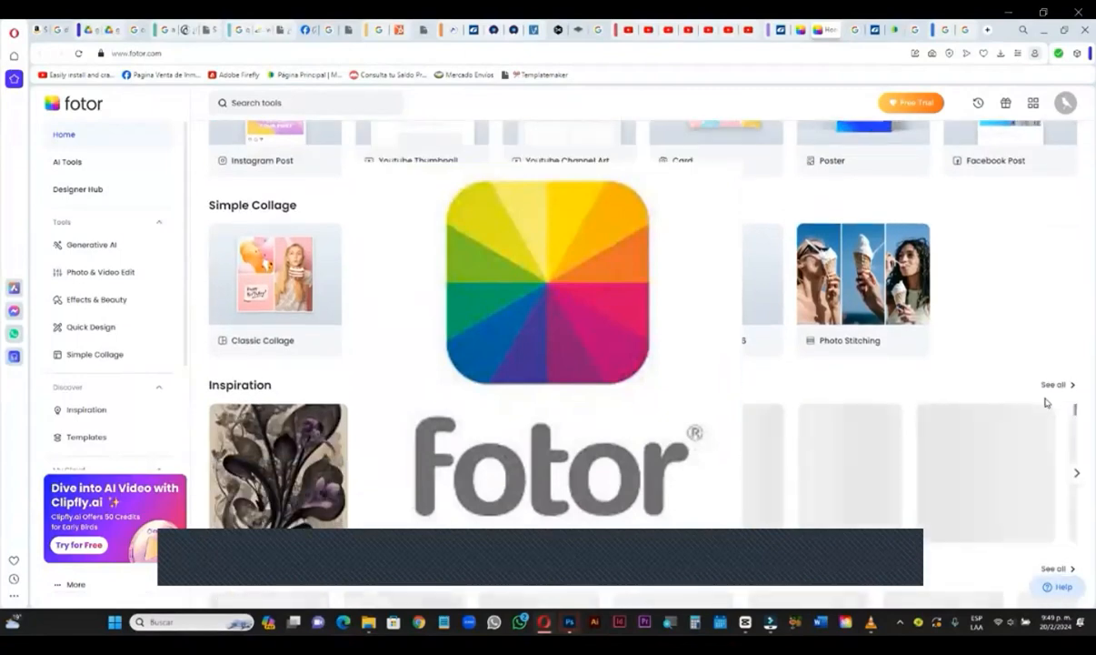
scroll(1055, 390, "down", 2)
left_click(1078, 360)
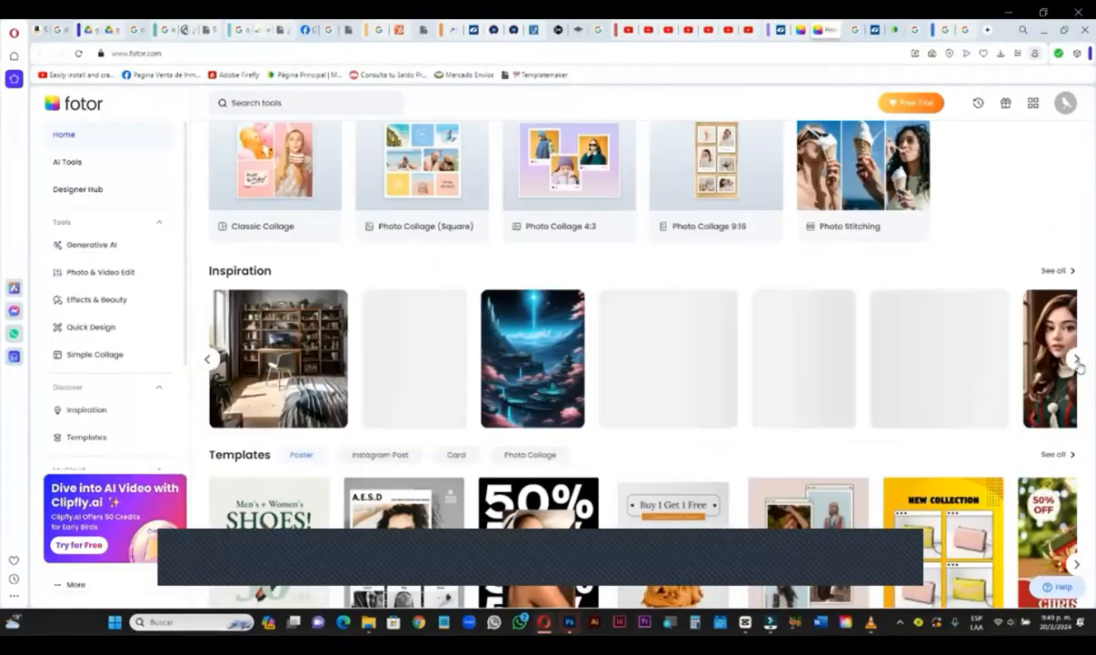
scroll(1078, 363, "down", 3)
scroll(1086, 455, "up", 1)
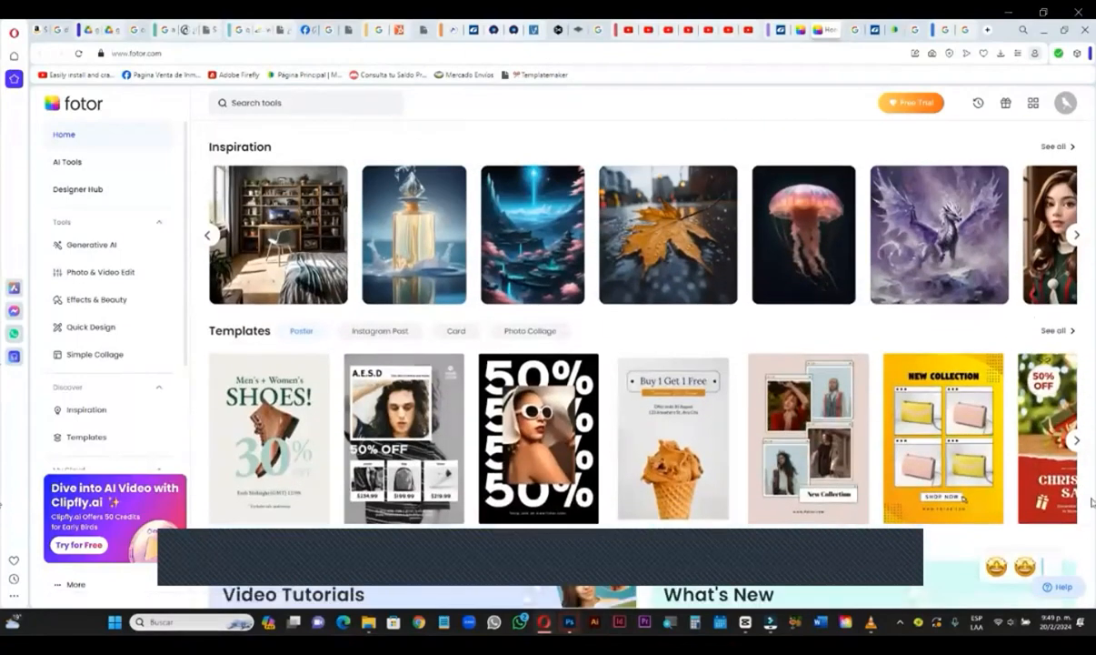
scroll(1089, 495, "up", 3)
- Browse the full Inspiration gallery, viewing the fairy portrait and the images following it enlarged
left_click(1054, 375)
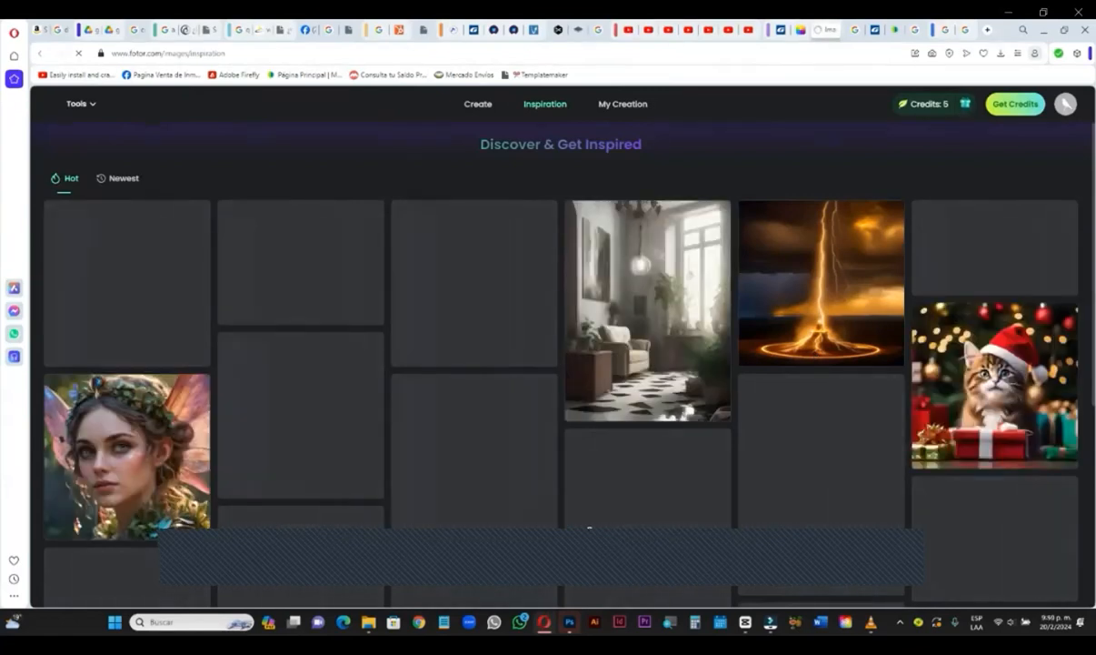
scroll(589, 523, "down", 2)
left_click(85, 308)
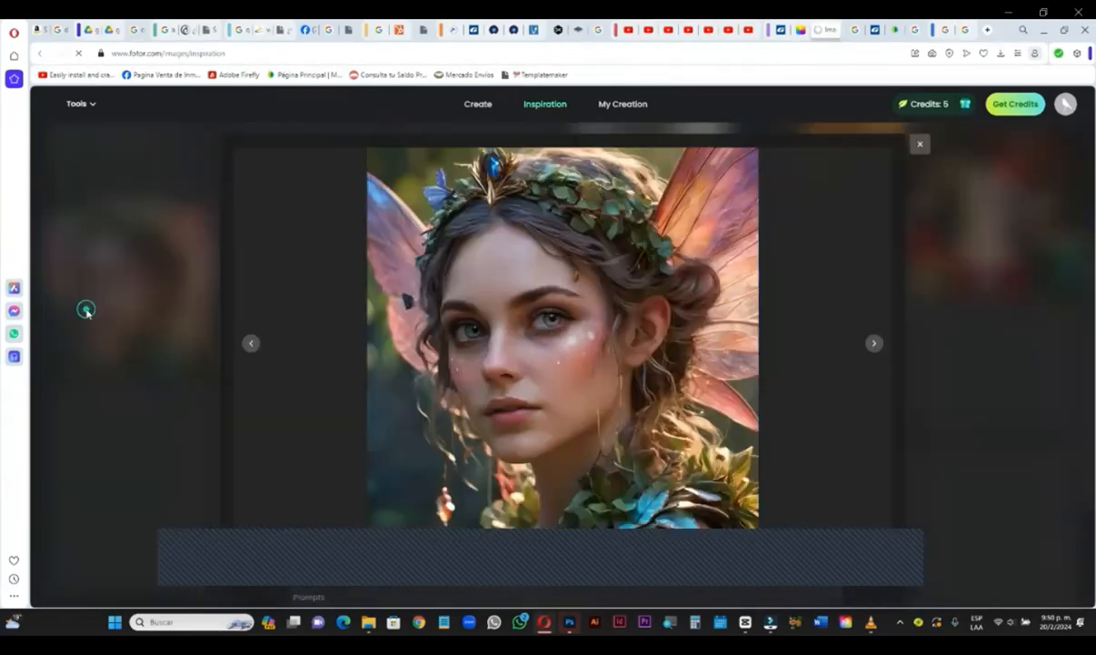
left_click(874, 344)
left_click(873, 343)
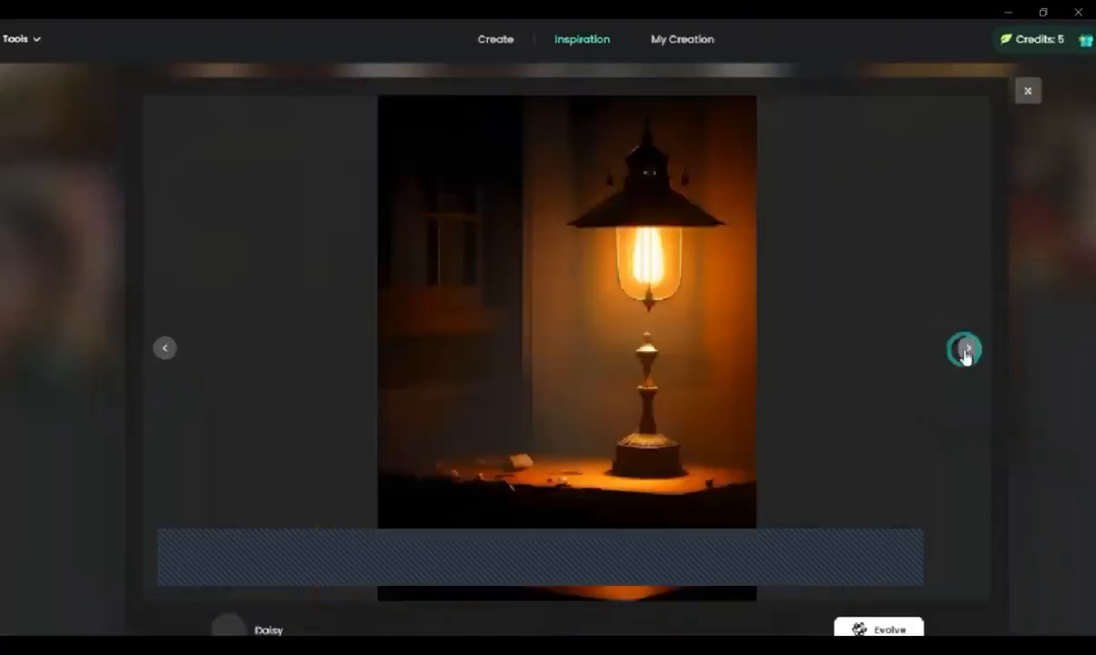
left_click(873, 344)
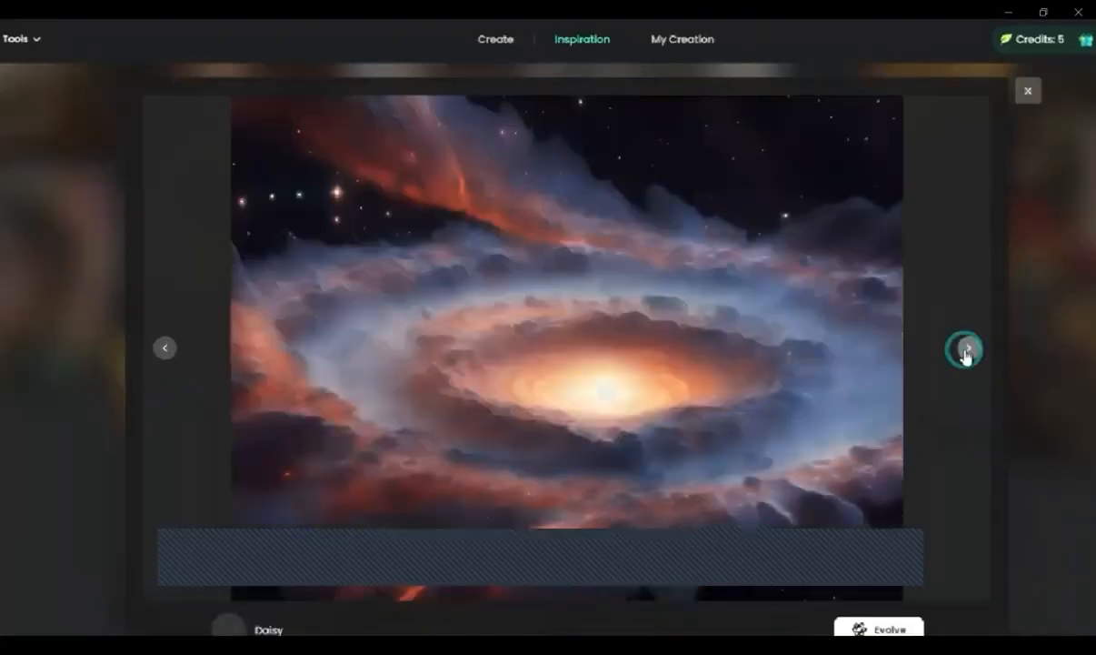
left_click(967, 351)
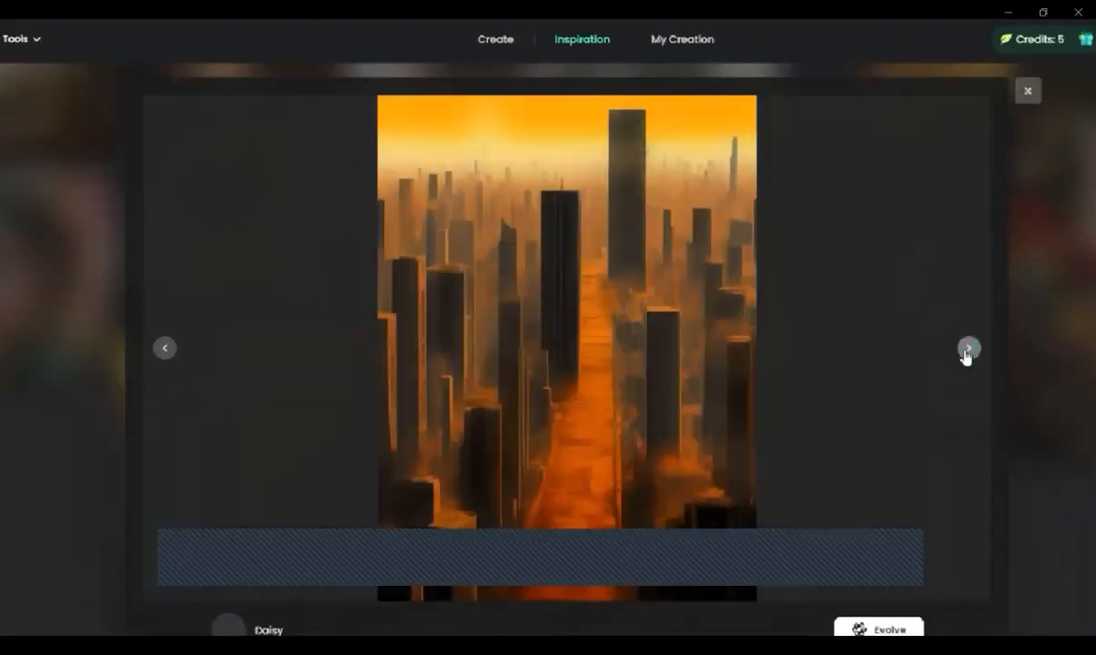
left_click(968, 350)
left_click(968, 351)
left_click(968, 351)
left_click(968, 351)
left_click(968, 351)
left_click(969, 351)
left_click(1028, 92)
scroll(802, 213, "up", 3)
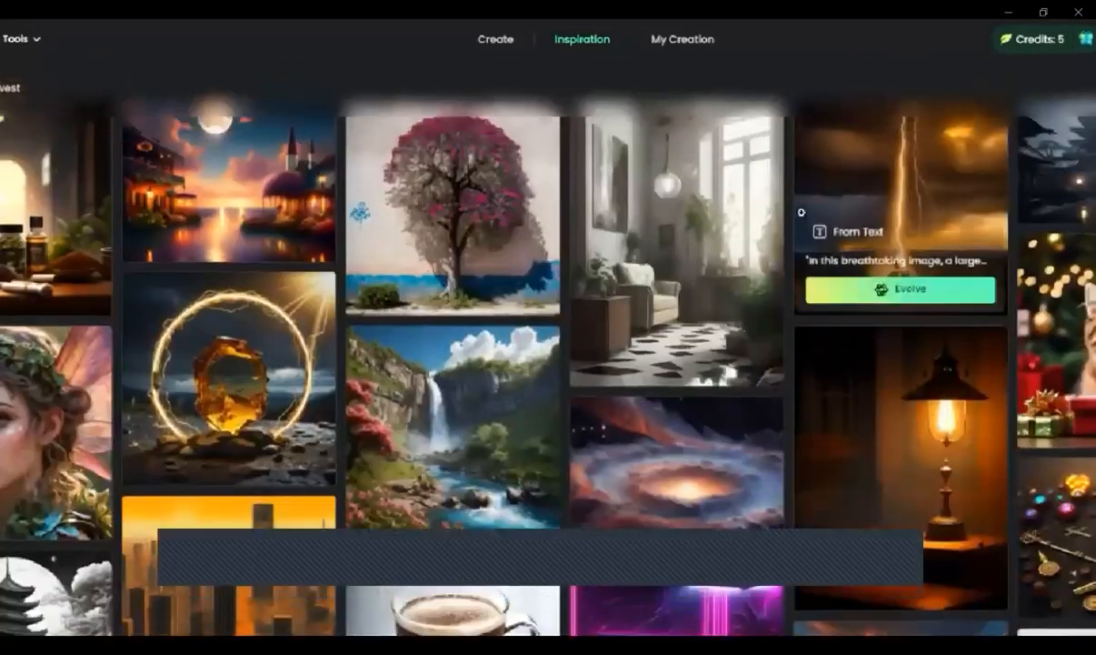
scroll(235, 144, "down", 3)
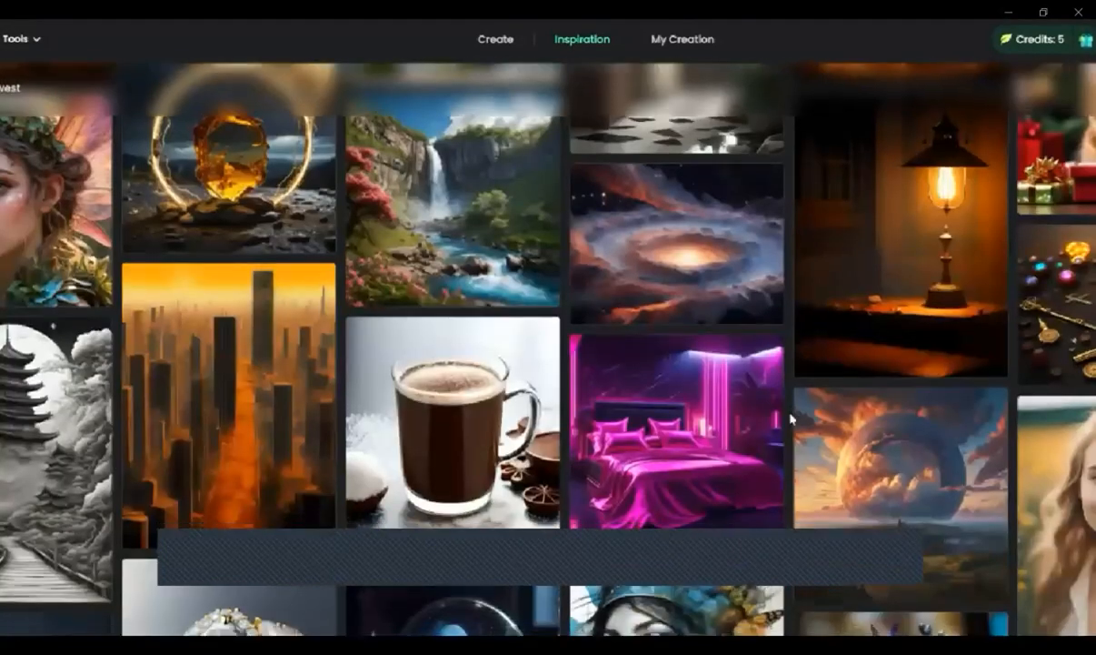
scroll(564, 346, "down", 10)
scroll(516, 102, "up", 13)
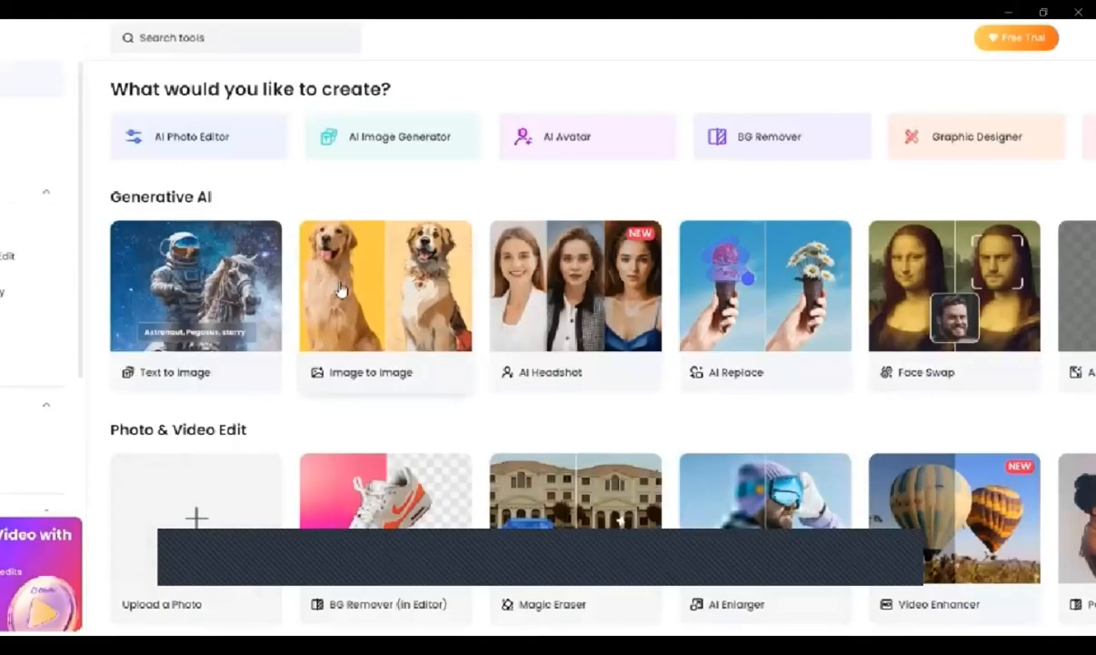
- Open the AI image generator in From Text mode and fill the prompt with the example "A vibrant and busy city"
left_click(341, 287)
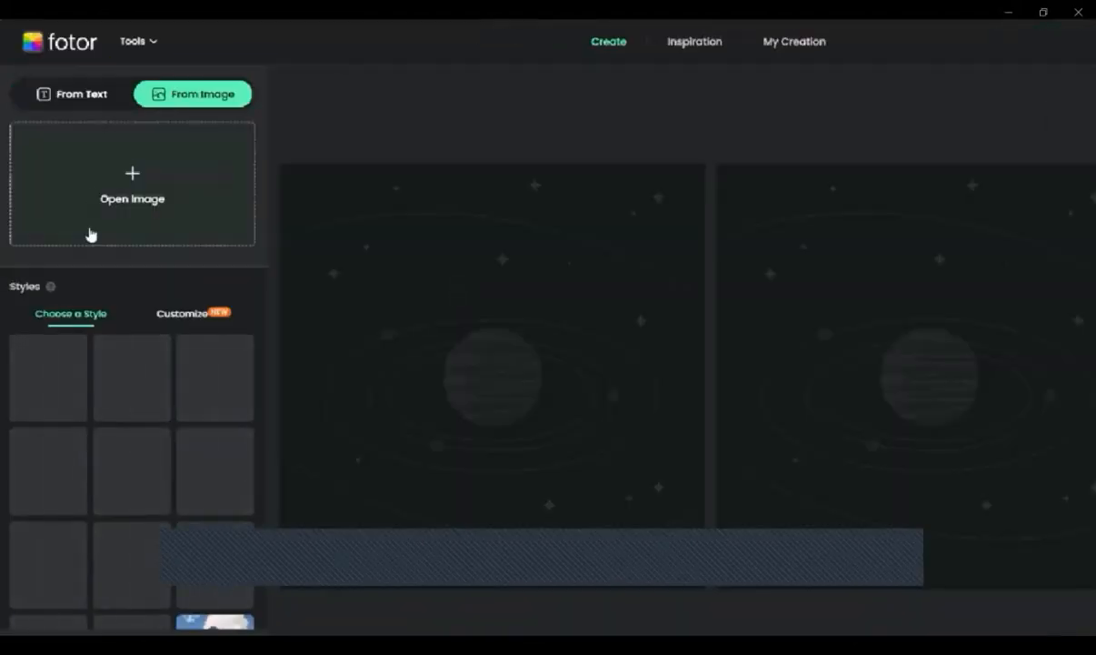
left_click(117, 100)
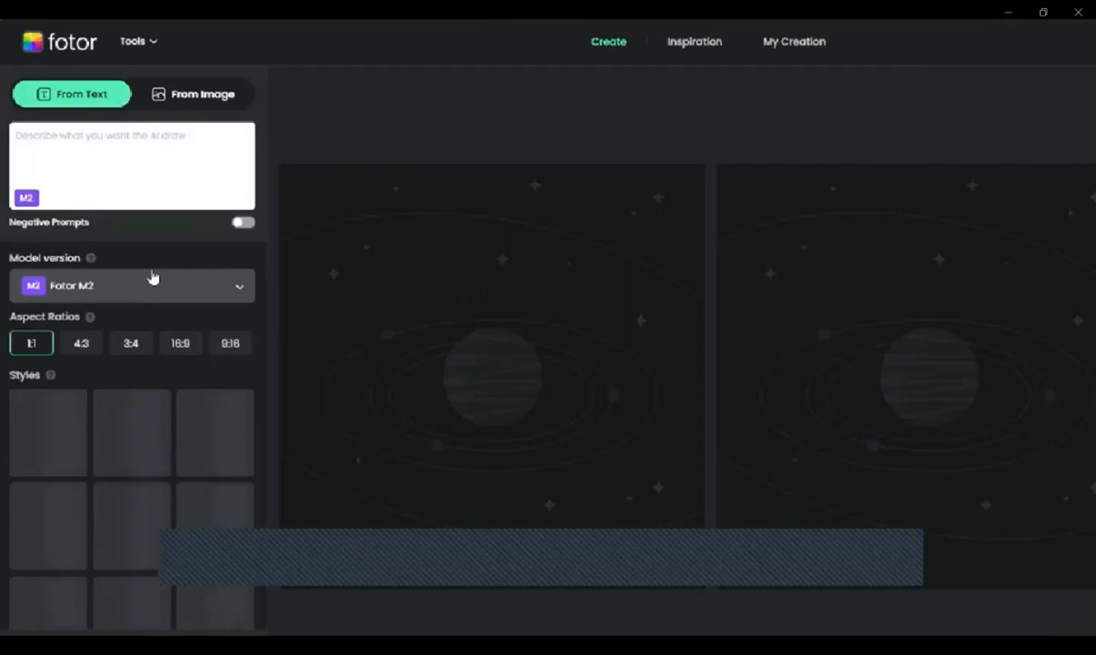
left_click(132, 167)
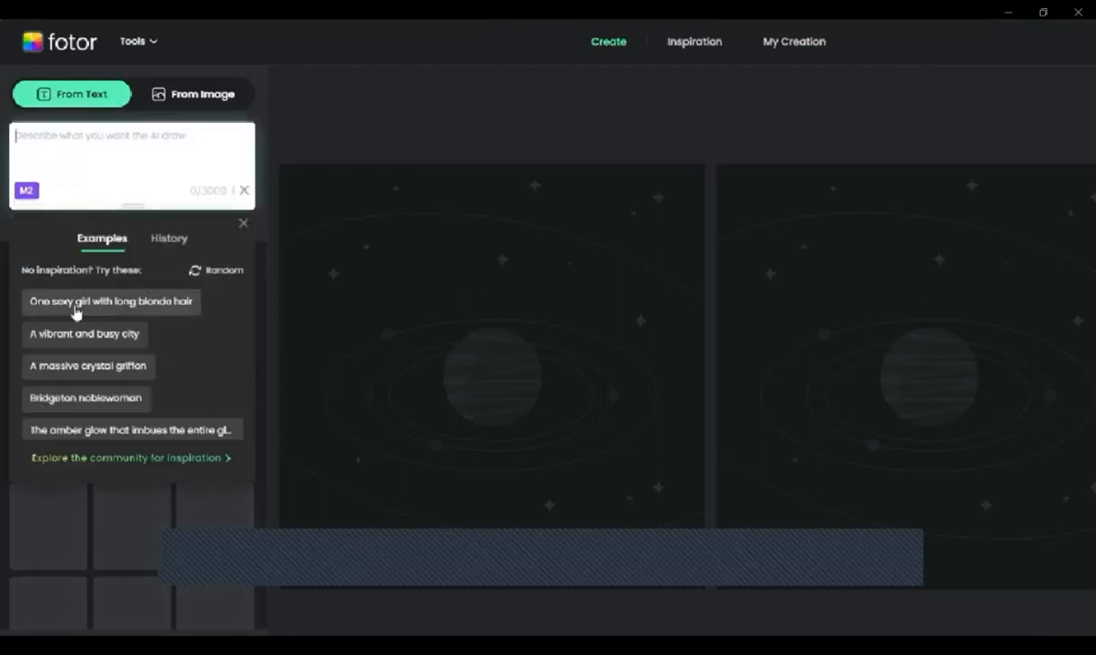
left_click(80, 335)
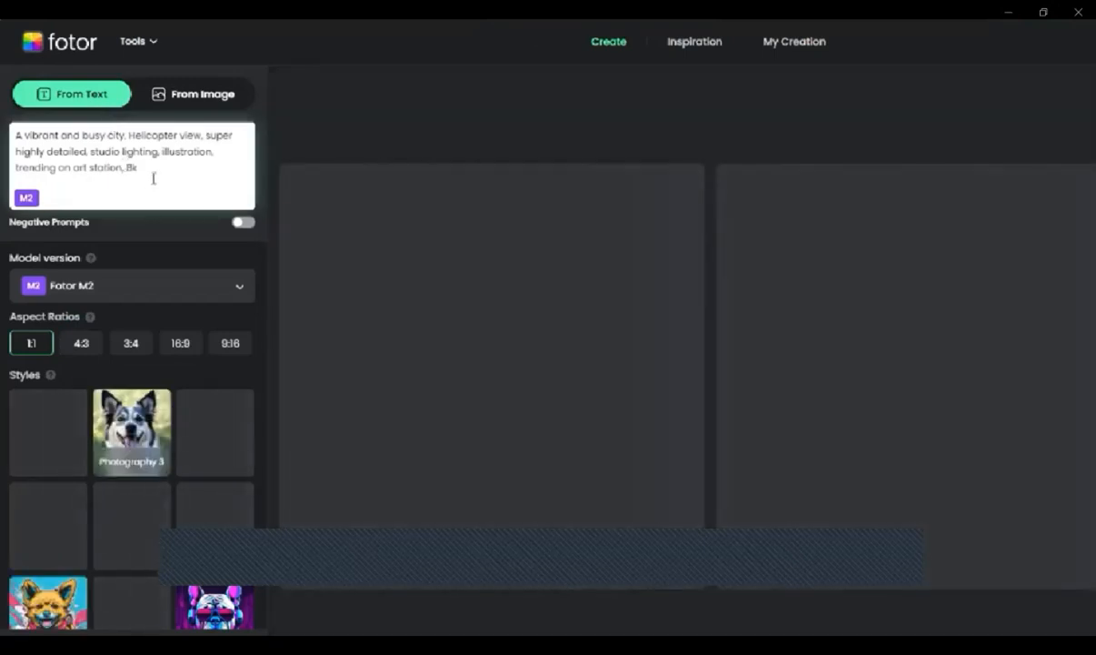
left_click_drag(154, 178, 2, 136)
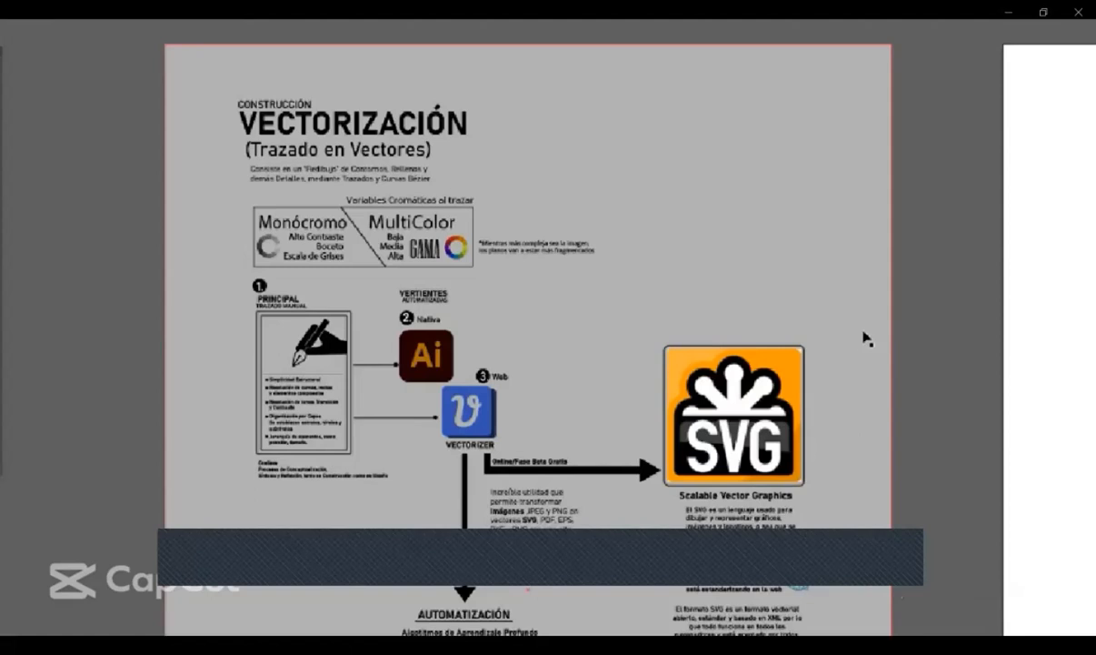
left_click_drag(773, 437, 788, 393)
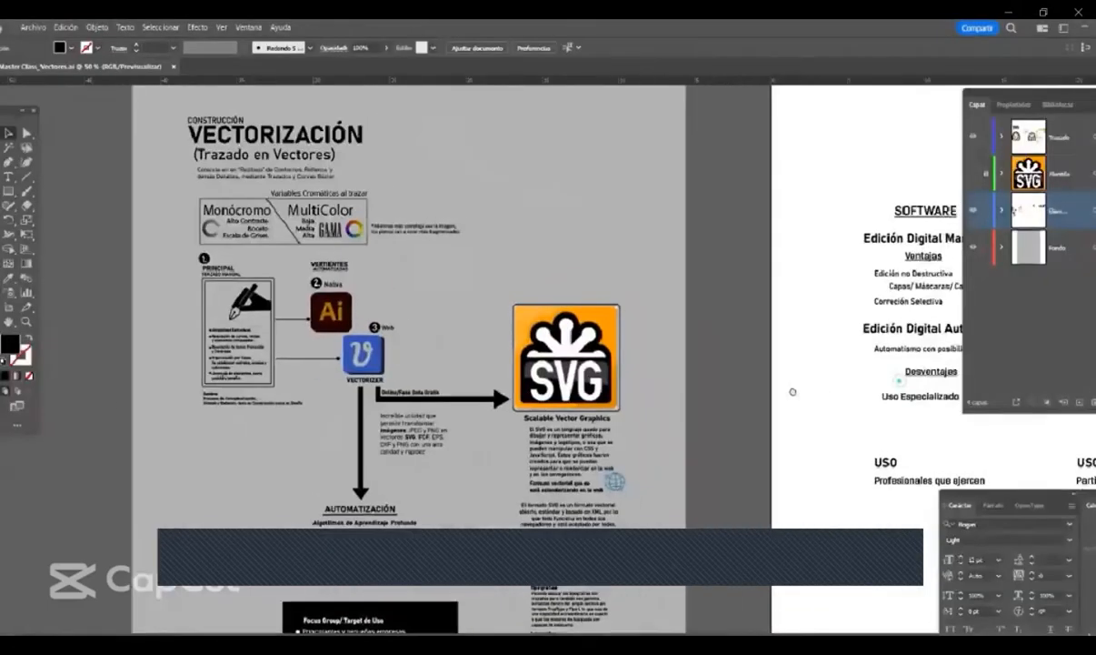
scroll(470, 400, "right", 5)
left_click_drag(470, 400, 426, 408)
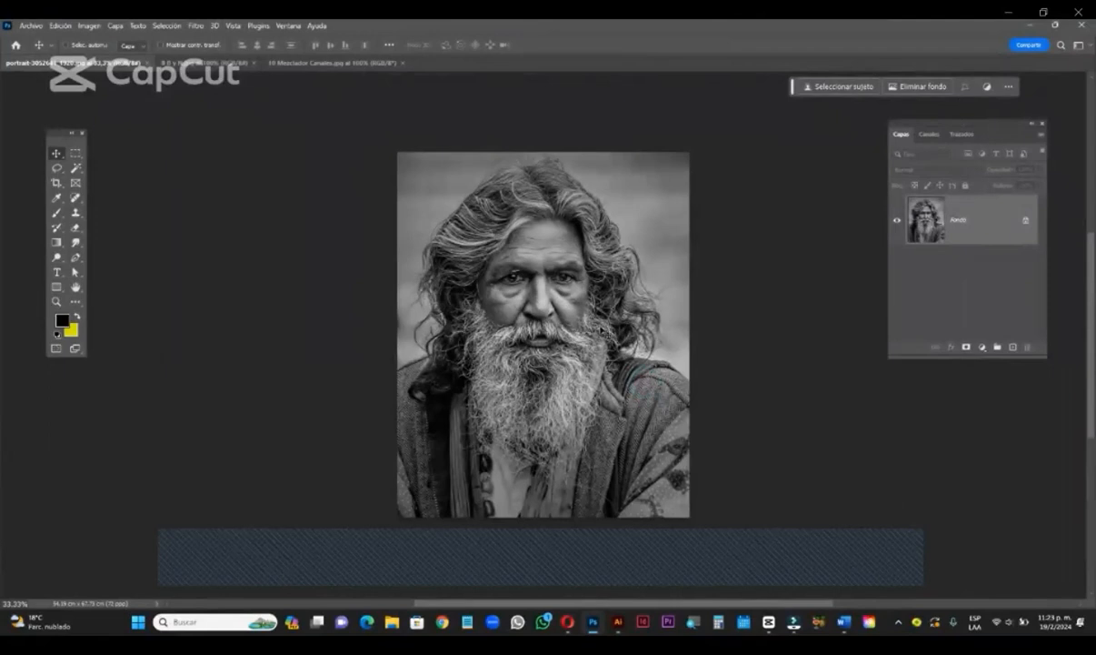
- In Photoshop, unlock the bearded man portrait's background layer and add three empty layers above it
key("z")
left_click(605, 323)
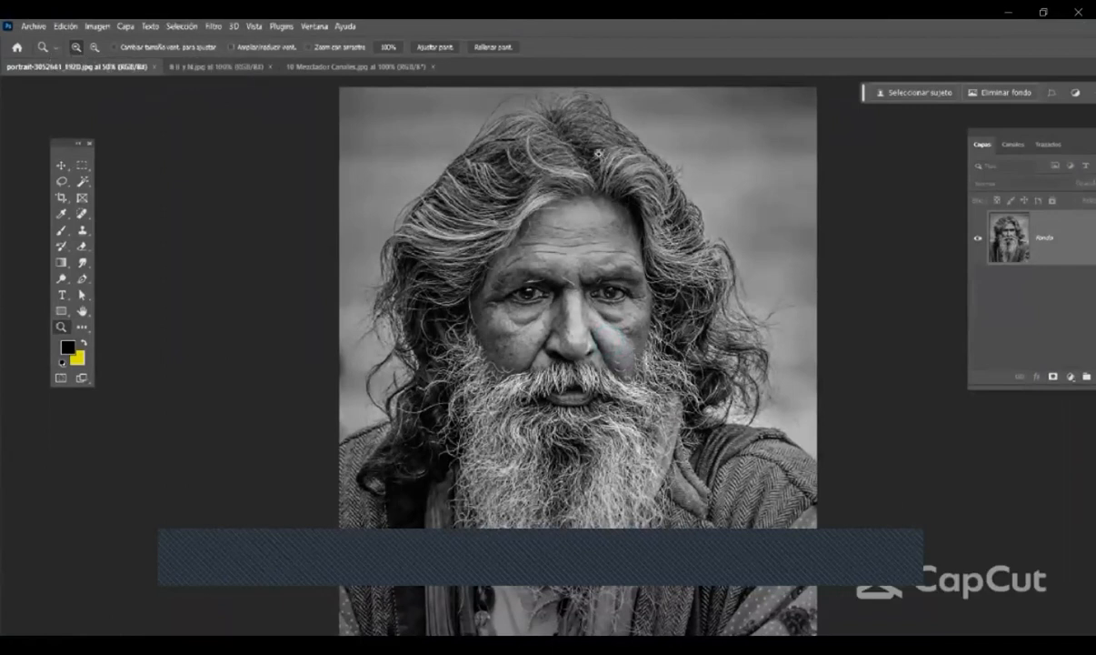
left_click_drag(982, 143, 851, 189)
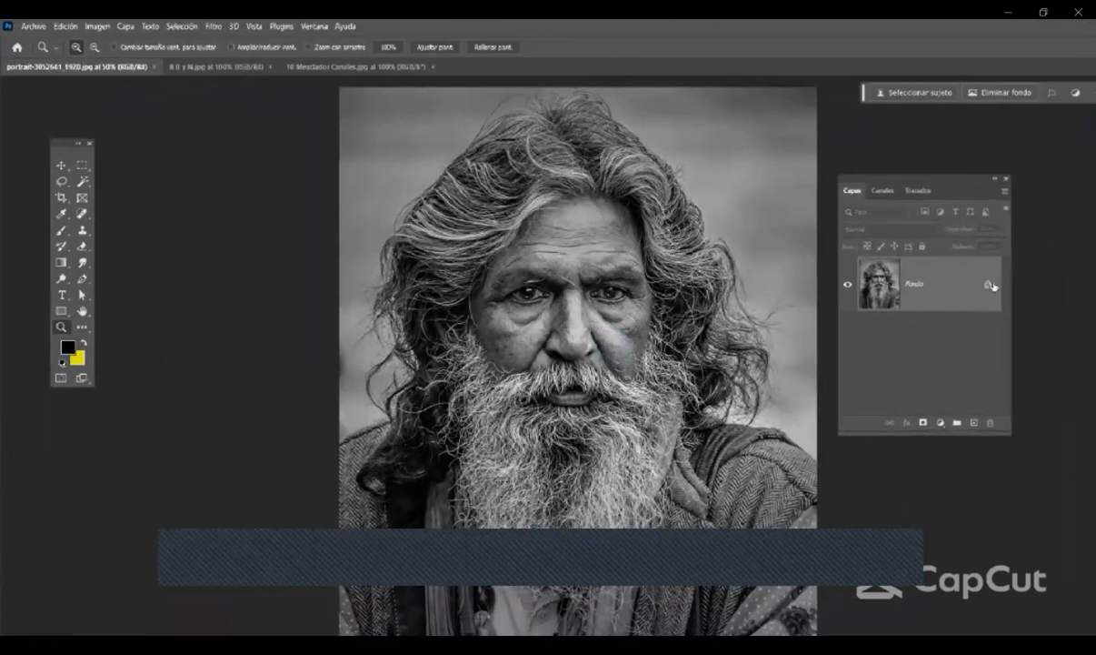
left_click(987, 284)
left_click(974, 424)
left_click(975, 424)
left_click(974, 423)
left_click_drag(948, 515, 947, 531)
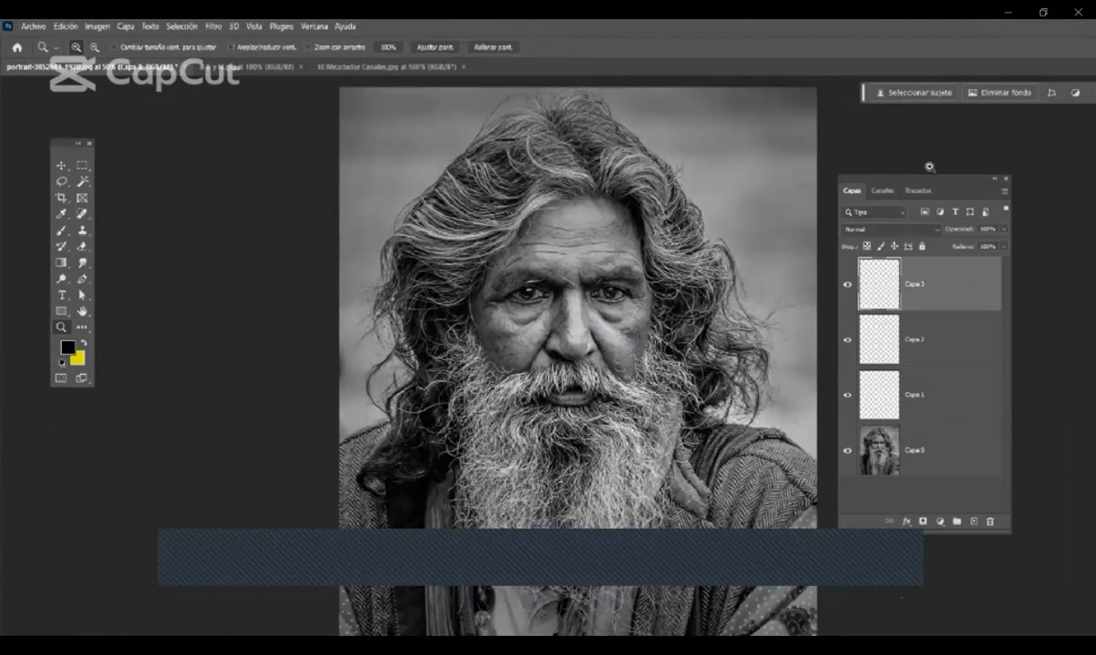
- Reposition the floating toolbox and Layers panel beside the portrait
left_click_drag(934, 179, 975, 173)
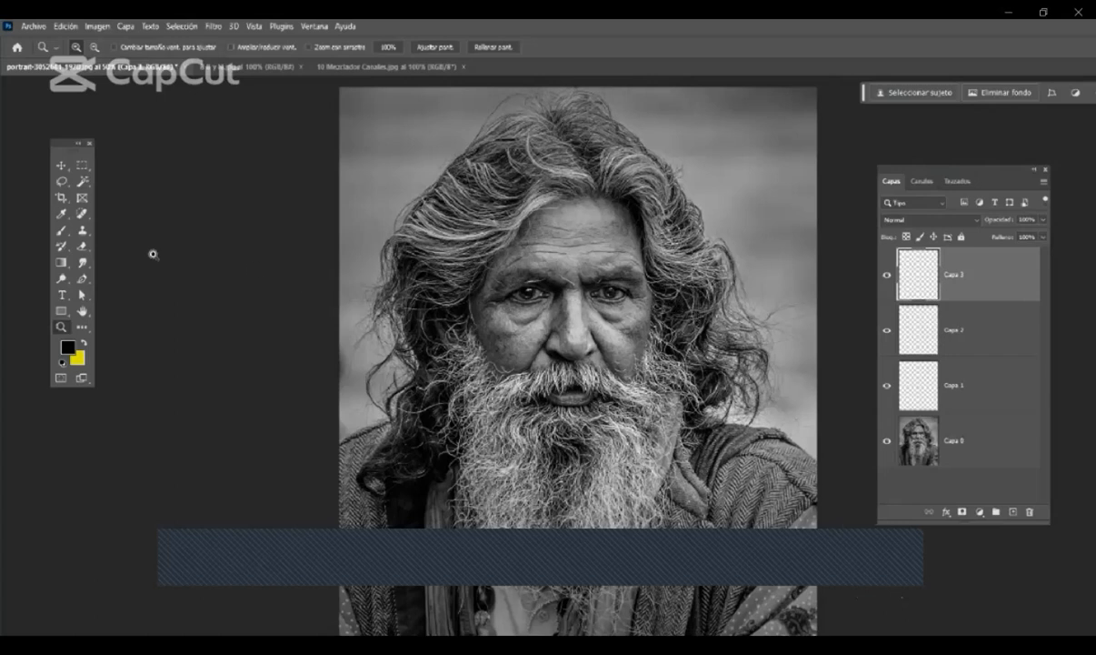
left_click_drag(64, 142, 314, 98)
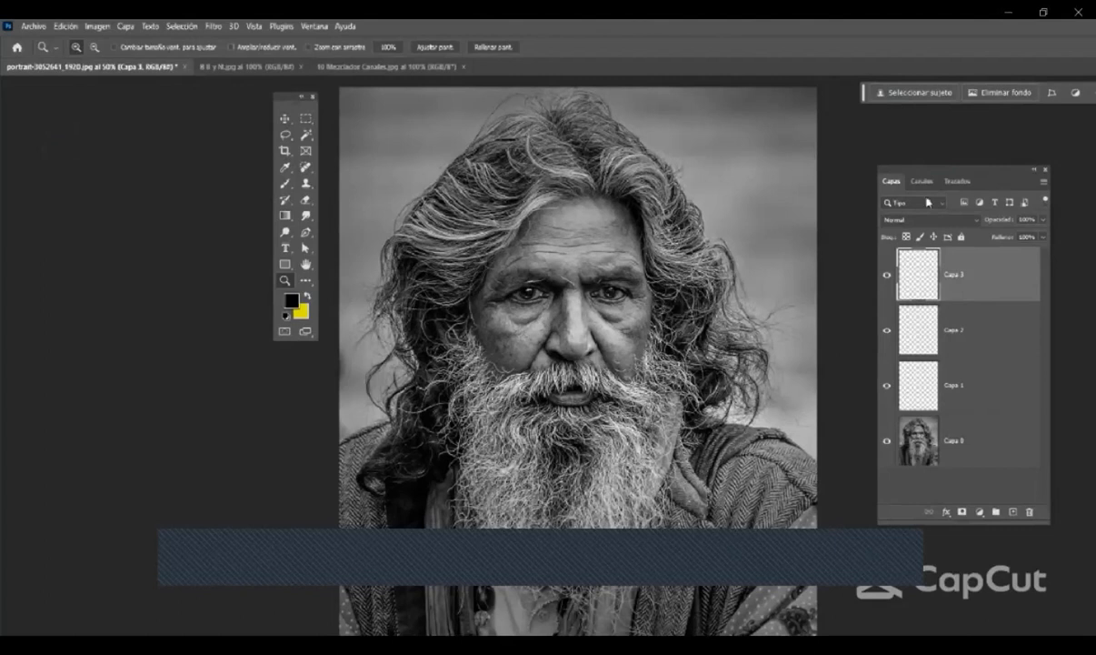
left_click_drag(954, 169, 939, 126)
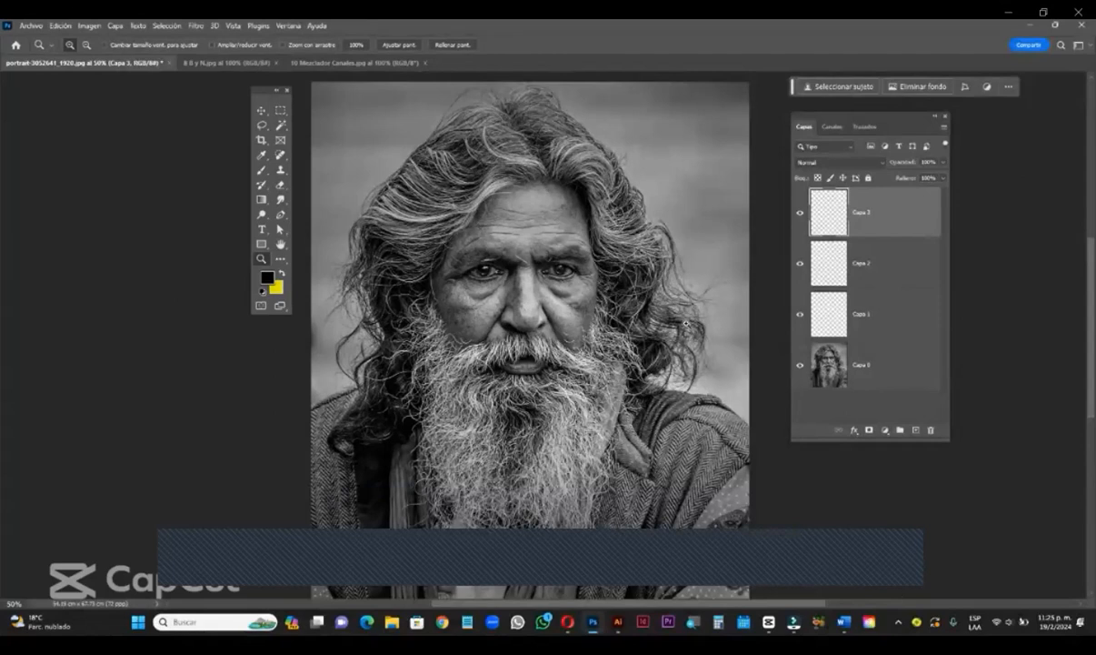
- Draw a series of rectangular marquee selections over the man's eyes, forehead, hair and beard
left_click(278, 109)
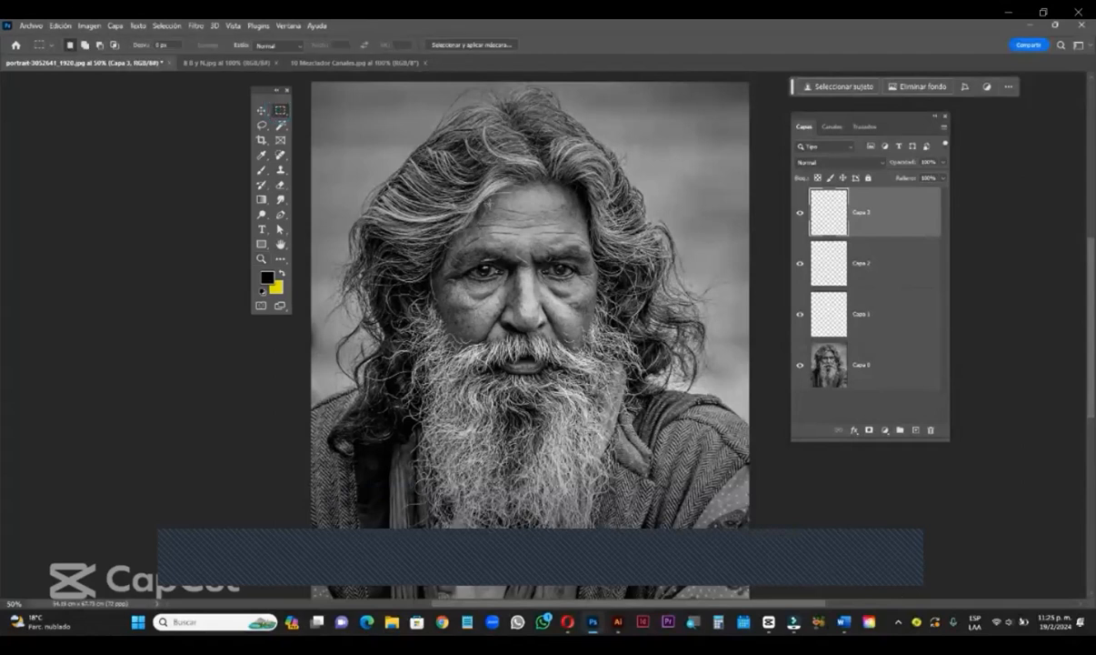
left_click_drag(492, 202, 611, 250)
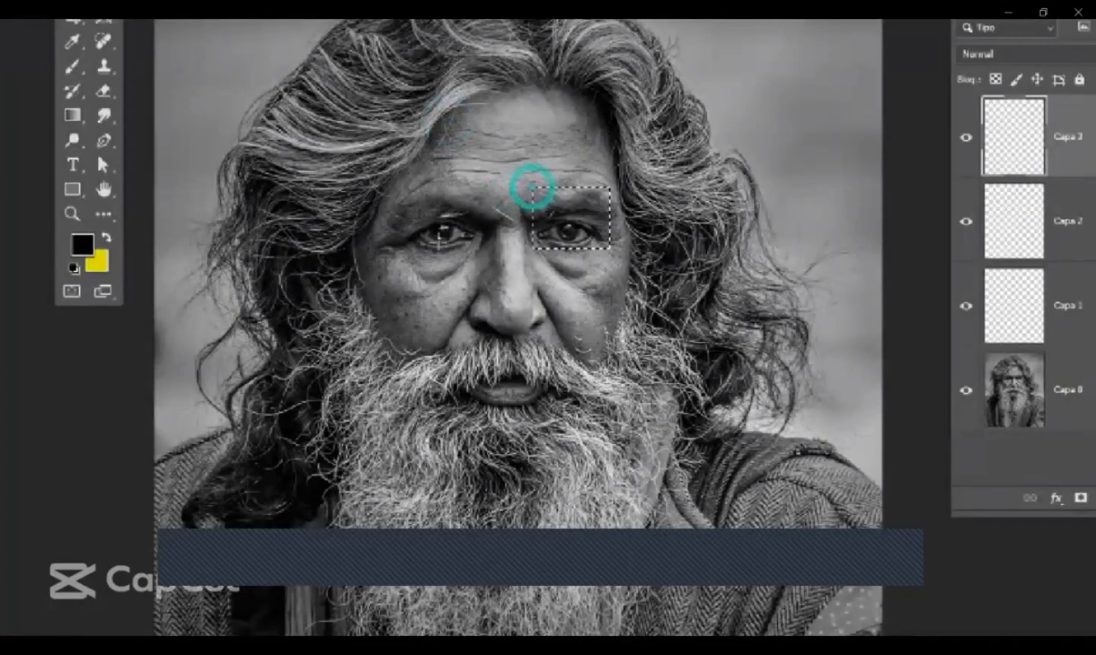
left_click_drag(369, 192, 459, 248)
left_click_drag(471, 104, 545, 174)
left_click_drag(661, 205, 724, 262)
left_click_drag(568, 337, 652, 397)
left_click_drag(420, 244, 475, 304)
left_click_drag(411, 156, 466, 215)
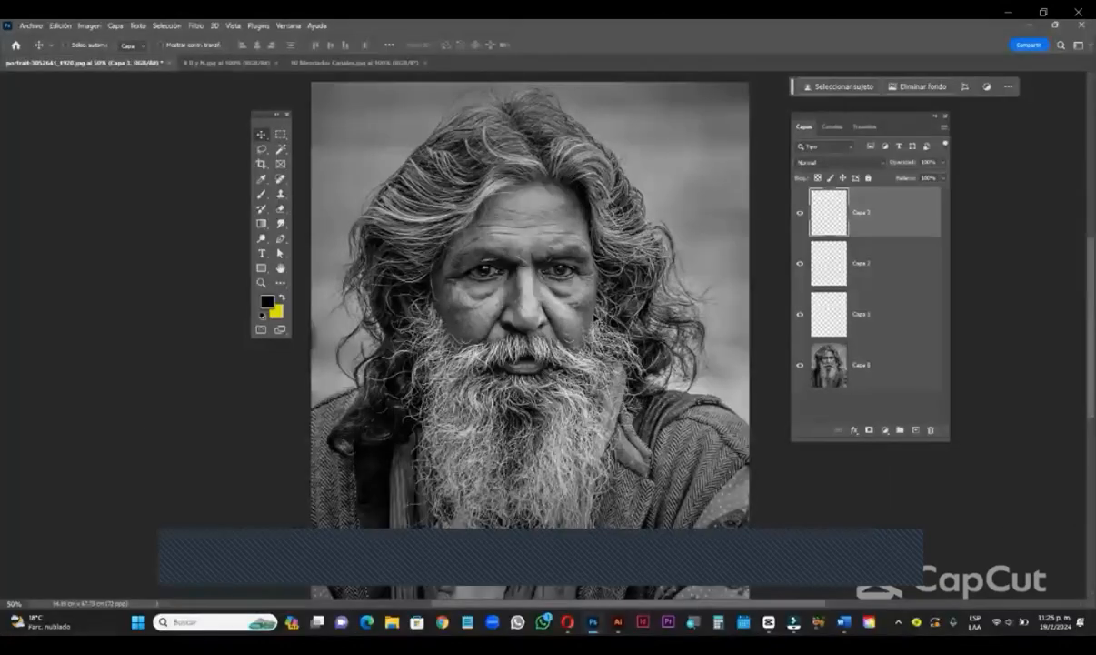
- Zoom out to 33.3% to view the whole portrait, and activate the Move tool
key("z")
left_click(606, 315, "alt")
left_click_drag(581, 344, 576, 317)
key("v")
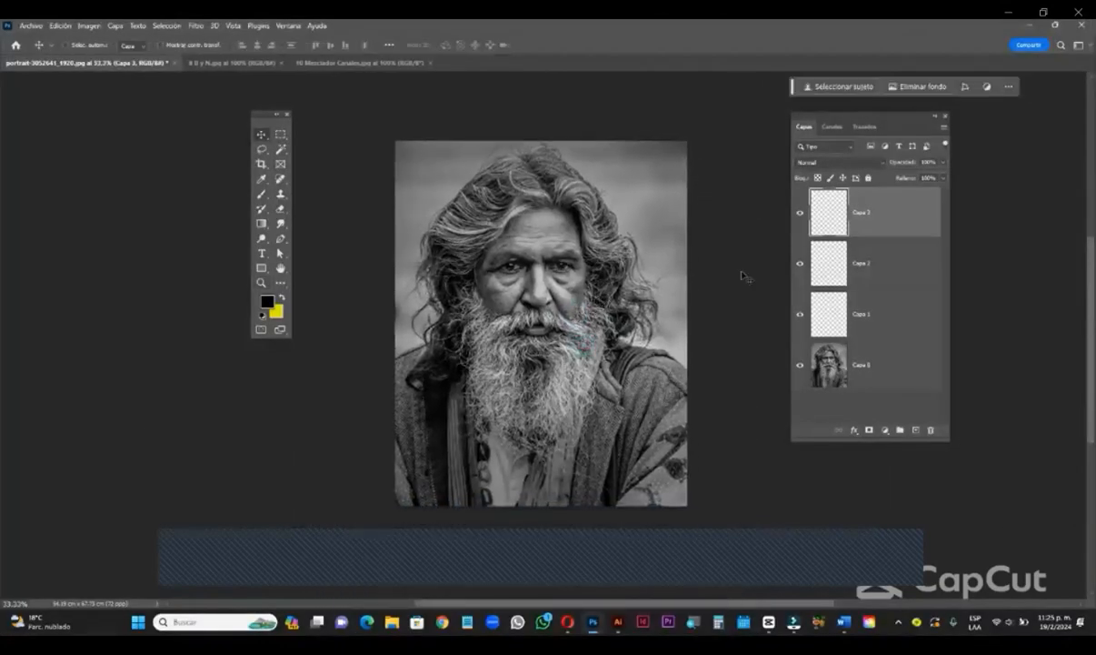
- Merge all visible layers into one and move the floating toolbox clear of the portrait
key("ctrl+shift+e")
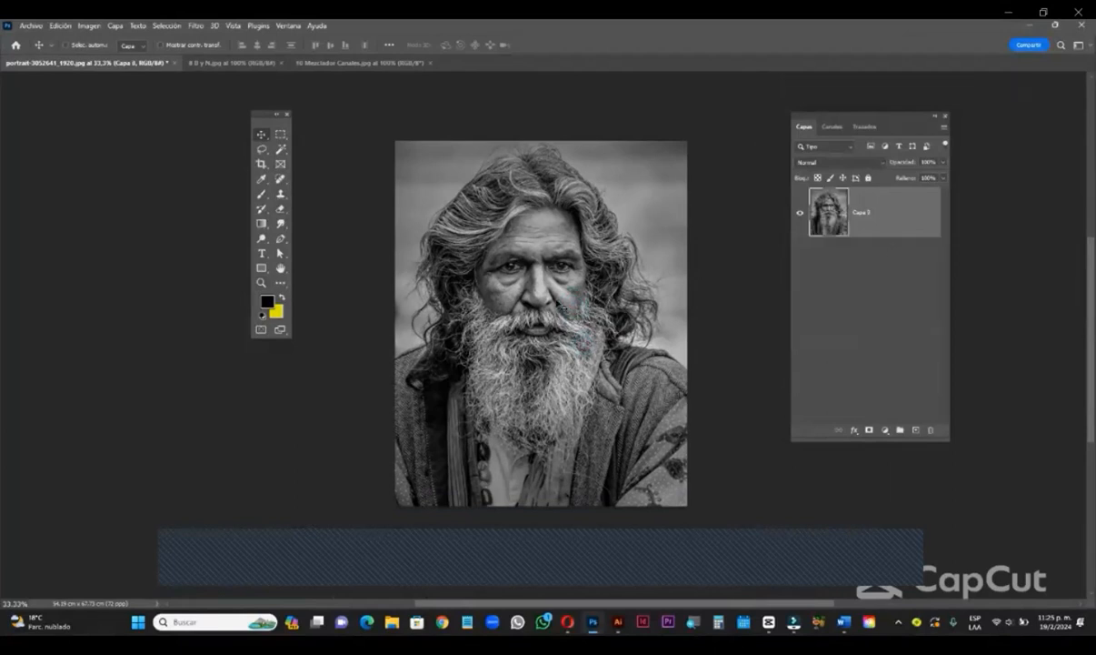
key("z")
left_click(555, 297)
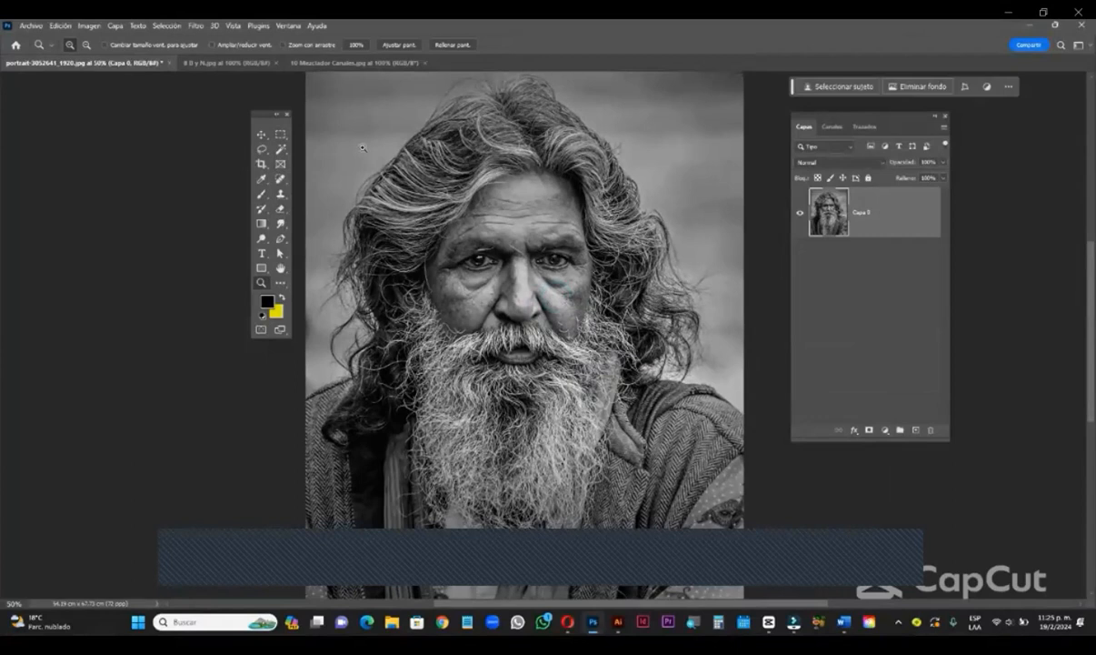
left_click_drag(261, 113, 231, 103)
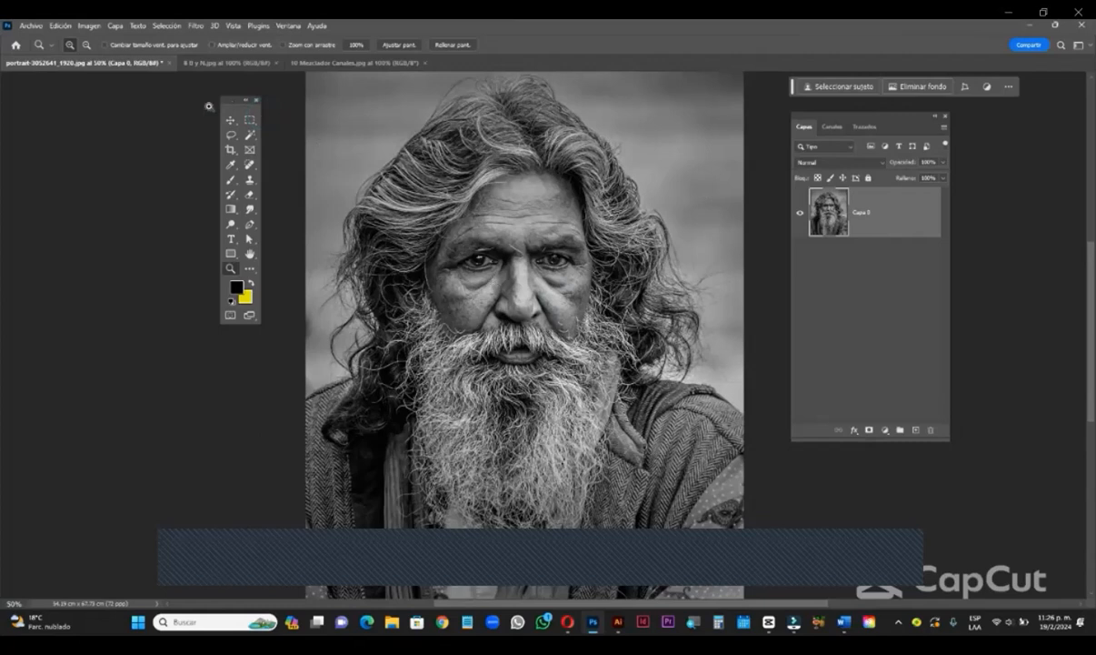
- Try tinting the whole portrait with Hue/Saturation, using Colorize with hue 189, saturation 23 and lightness 10
left_click(89, 25)
mouse_move(121, 61)
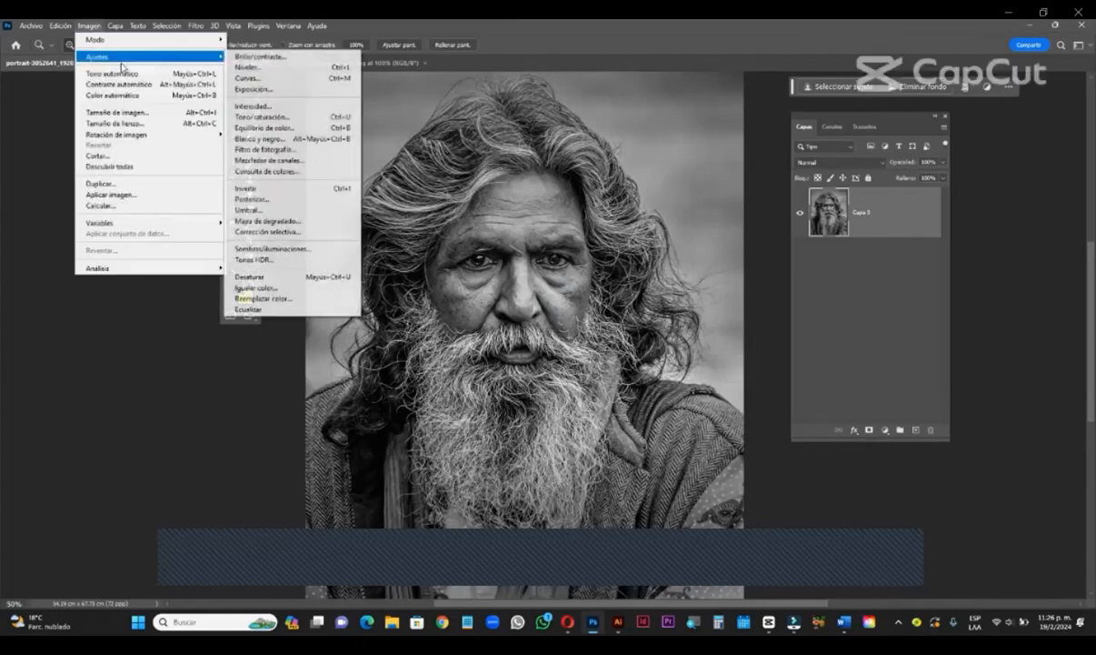
left_click(309, 119)
left_click_drag(793, 80, 784, 128)
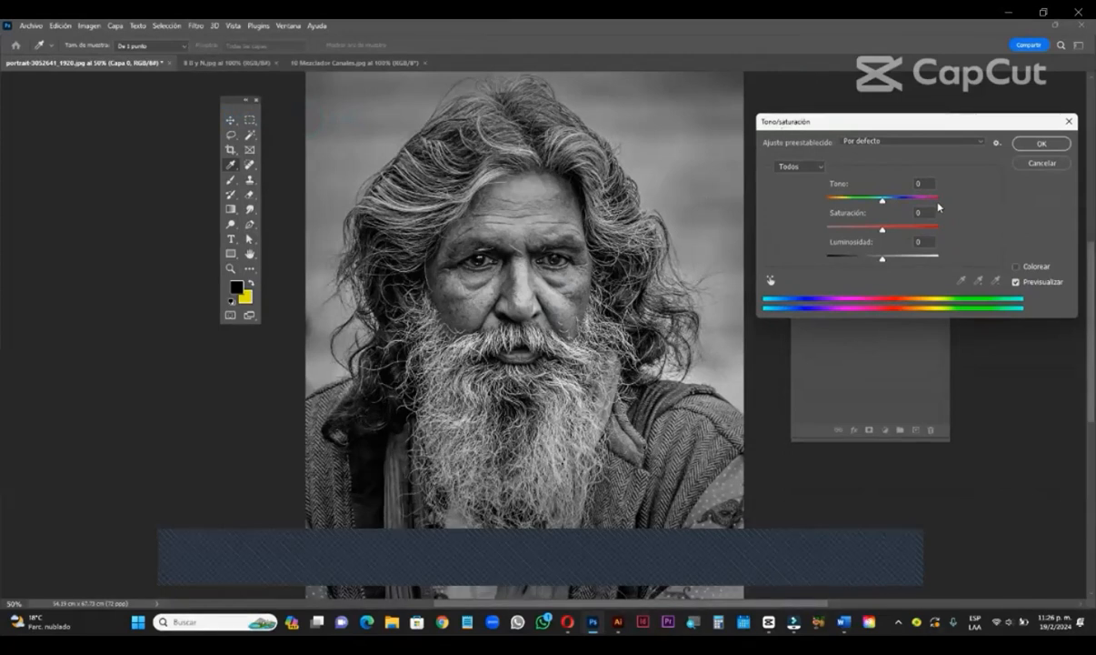
left_click(1016, 267)
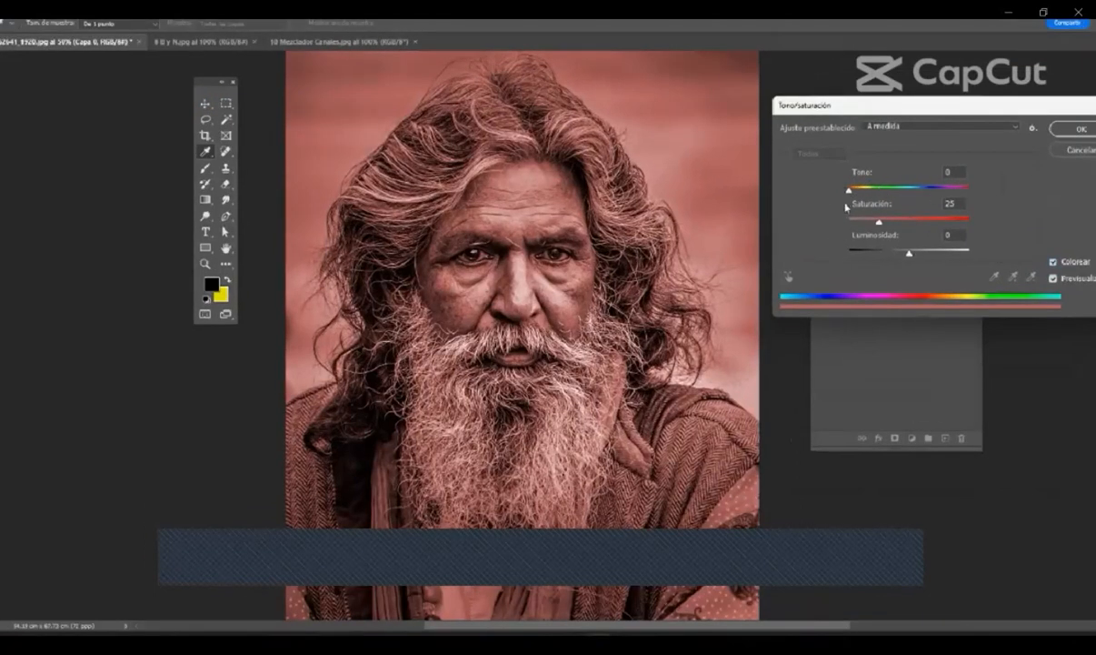
left_click_drag(850, 189, 918, 189)
mouse_move(879, 221)
left_mouse_down()
mouse_move(892, 220)
mouse_move(877, 221)
left_mouse_up()
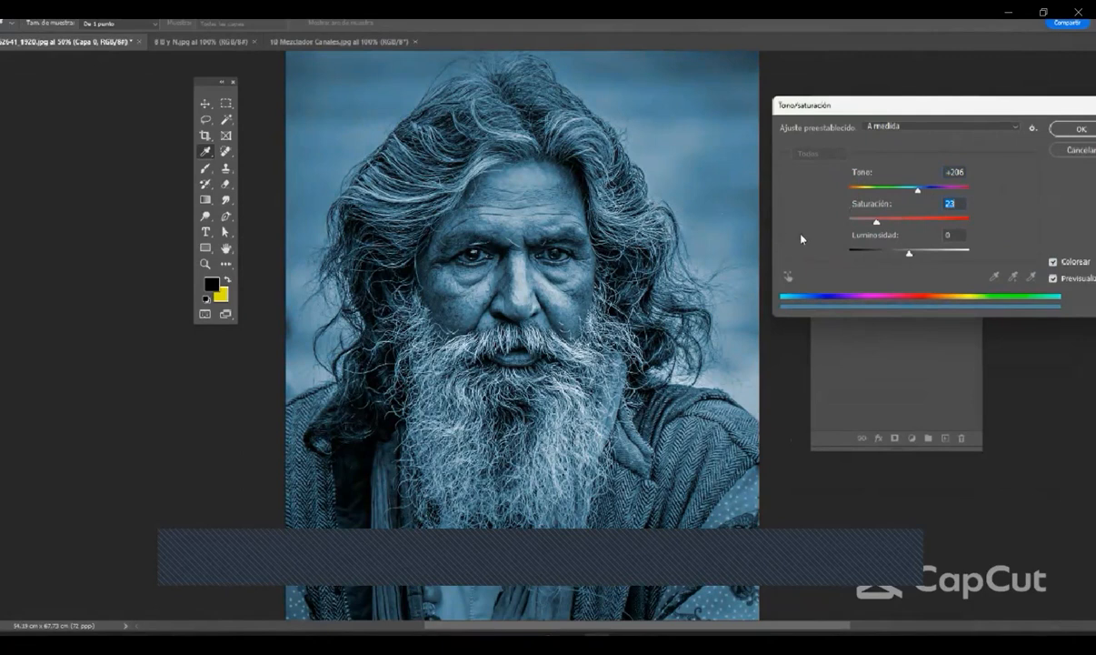
left_click_drag(910, 252, 916, 254)
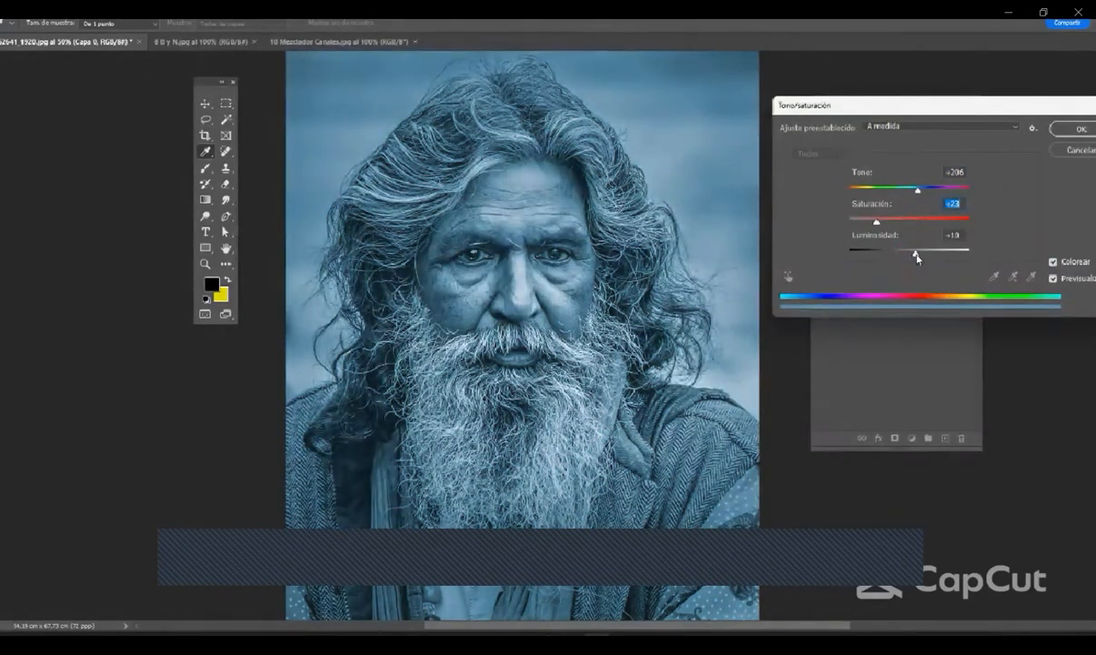
left_click_drag(918, 191, 908, 187)
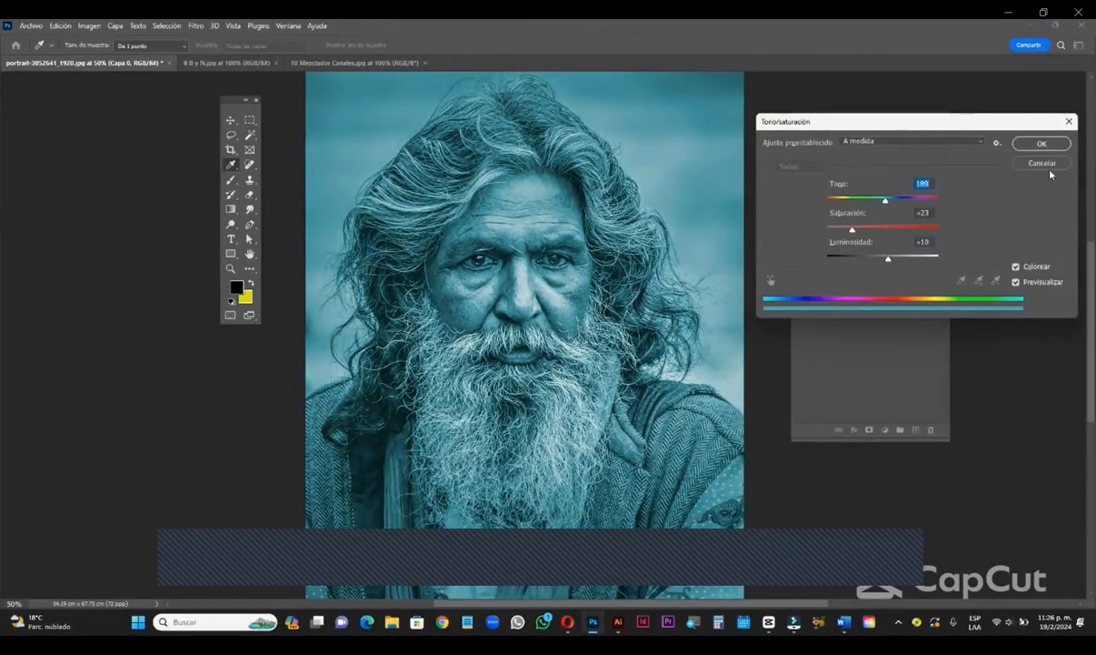
left_click(1041, 163, "alt")
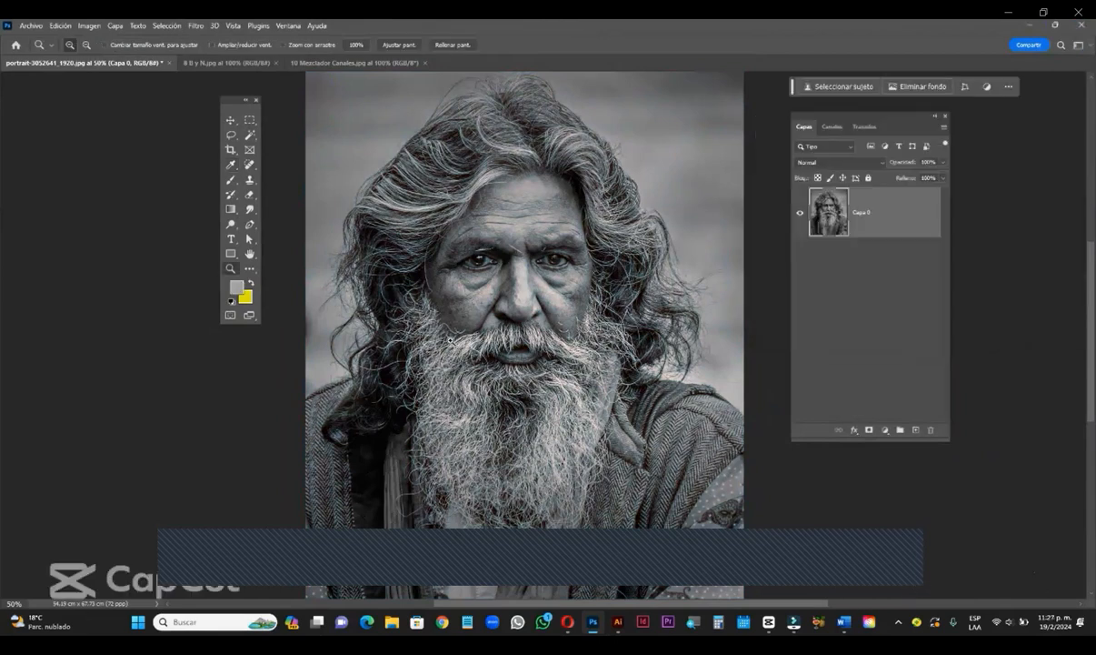
- Add an empty layer above the portrait and name it Colorizar
left_click(916, 431)
double_click(860, 213)
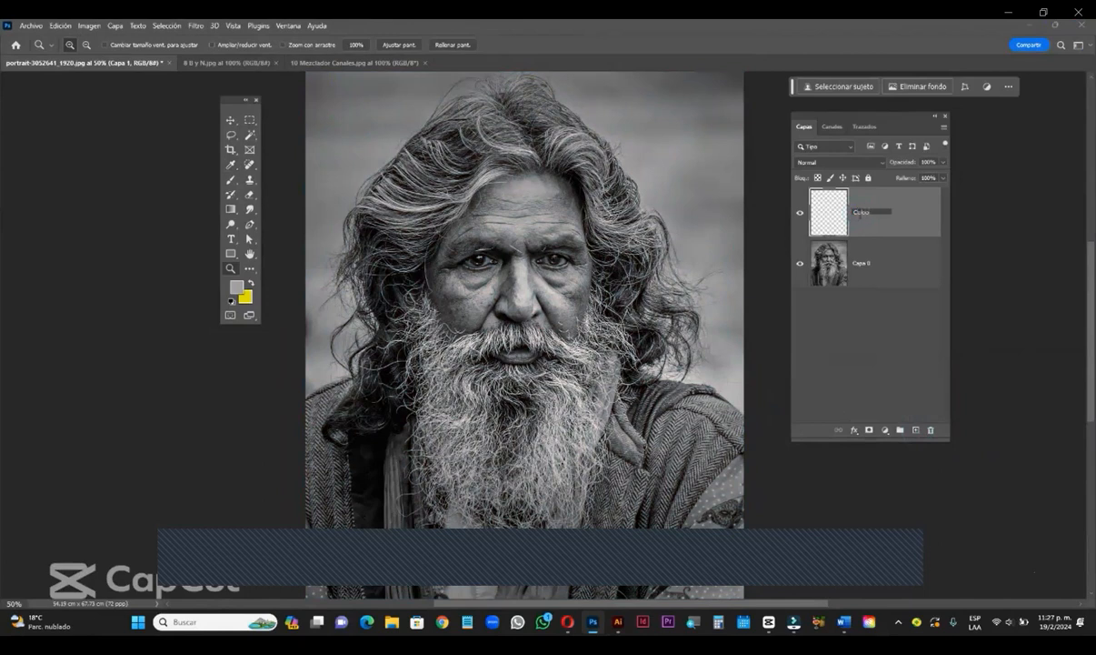
type("Colorizar")
key("Return")
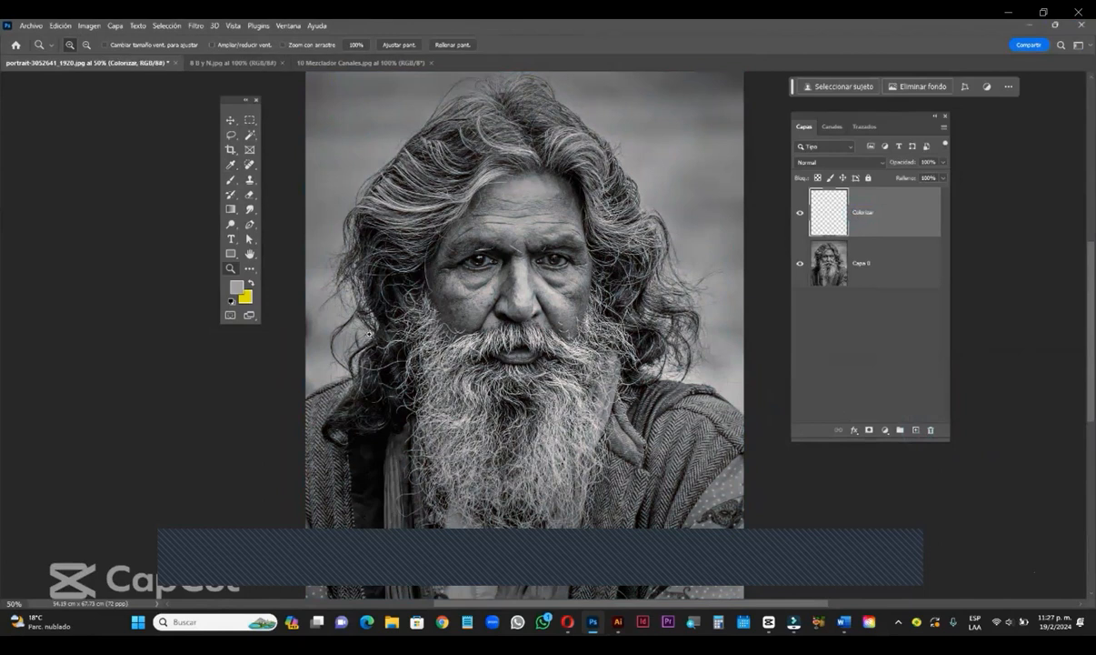
- Paint a blue brush stroke at 100% opacity over the jacket's shoulder and sleeve on the Colorizar layer
key("b")
left_click(236, 286)
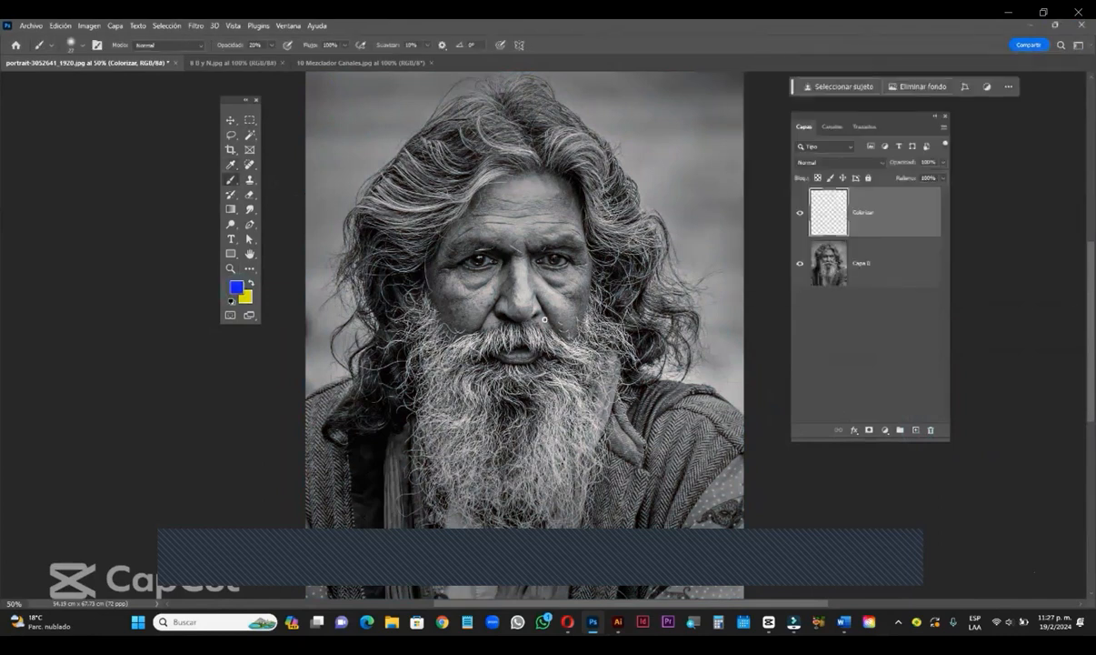
left_click_drag(544, 315, 559, 320)
left_click_drag(271, 44, 318, 55)
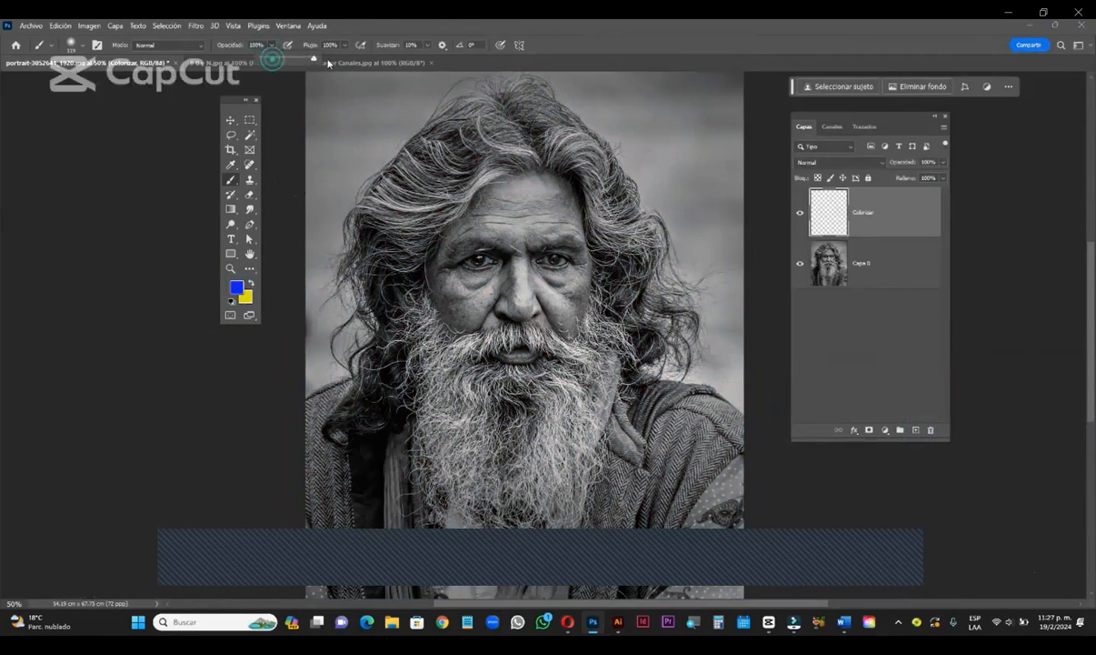
left_click_drag(682, 414, 707, 479)
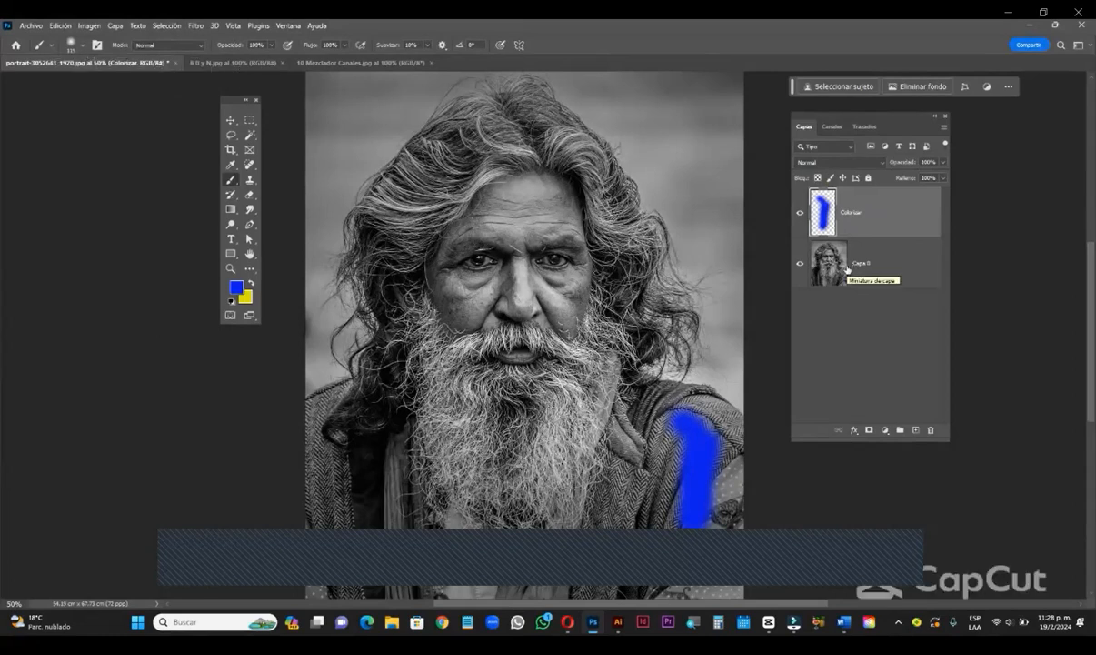
- Set the Colorizar layer's blend mode to Color and its opacity to 35%
left_click(875, 164)
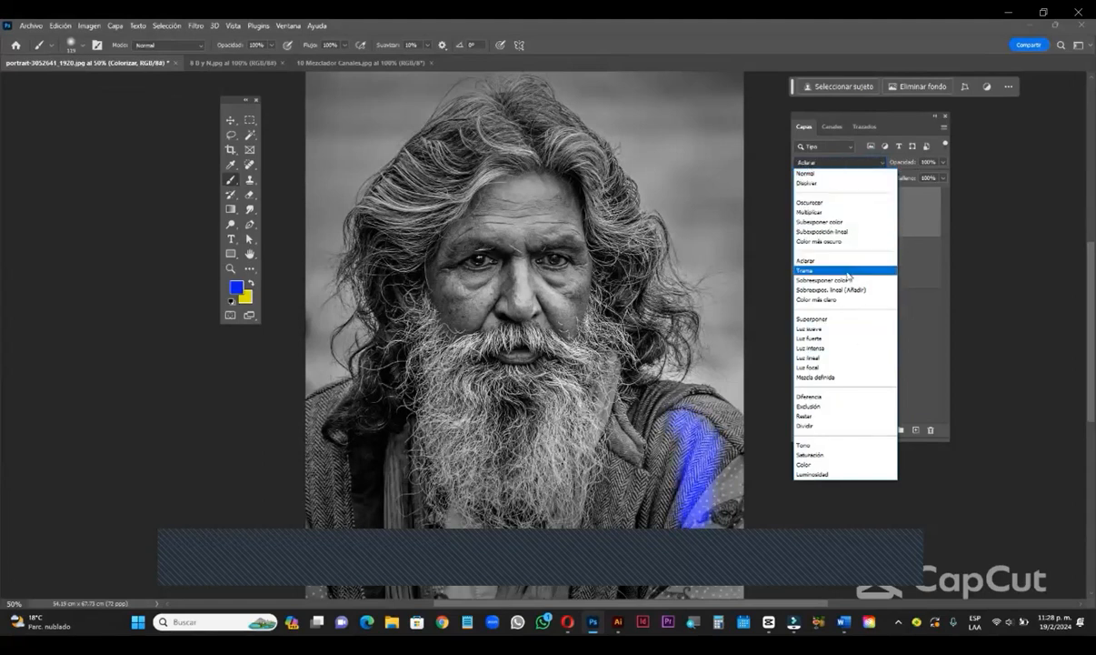
left_click(831, 172)
scroll(832, 165, "down", 2)
left_click(832, 165)
left_click(943, 162)
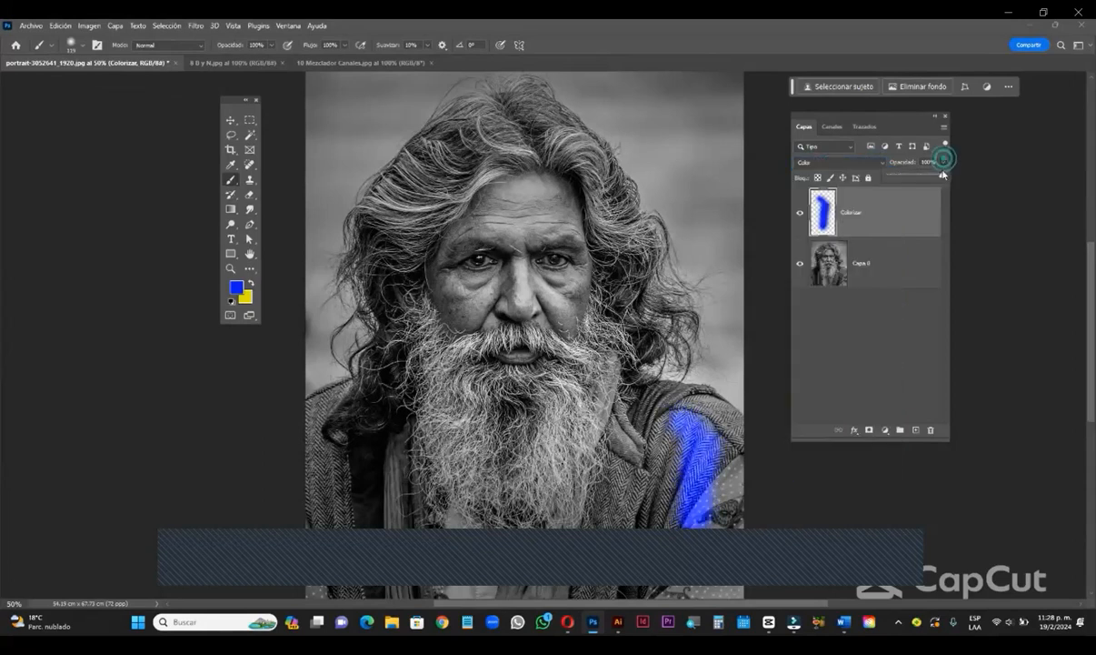
left_click_drag(943, 174, 905, 177)
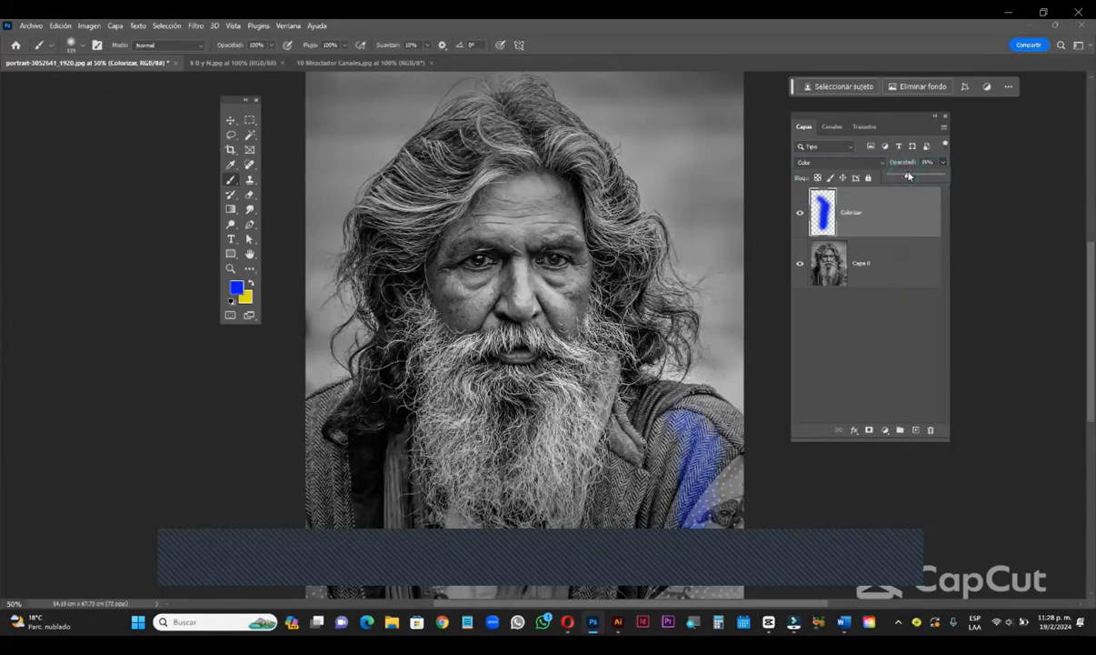
- Paint the rest of the man's jacket blue, covering both shoulders, the sleeves, the lapel and the inner lining
mouse_move(678, 452)
left_mouse_down()
mouse_move(662, 475)
mouse_move(685, 412)
mouse_move(728, 422)
mouse_move(674, 471)
mouse_move(648, 588)
mouse_move(655, 489)
mouse_move(698, 397)
left_mouse_up()
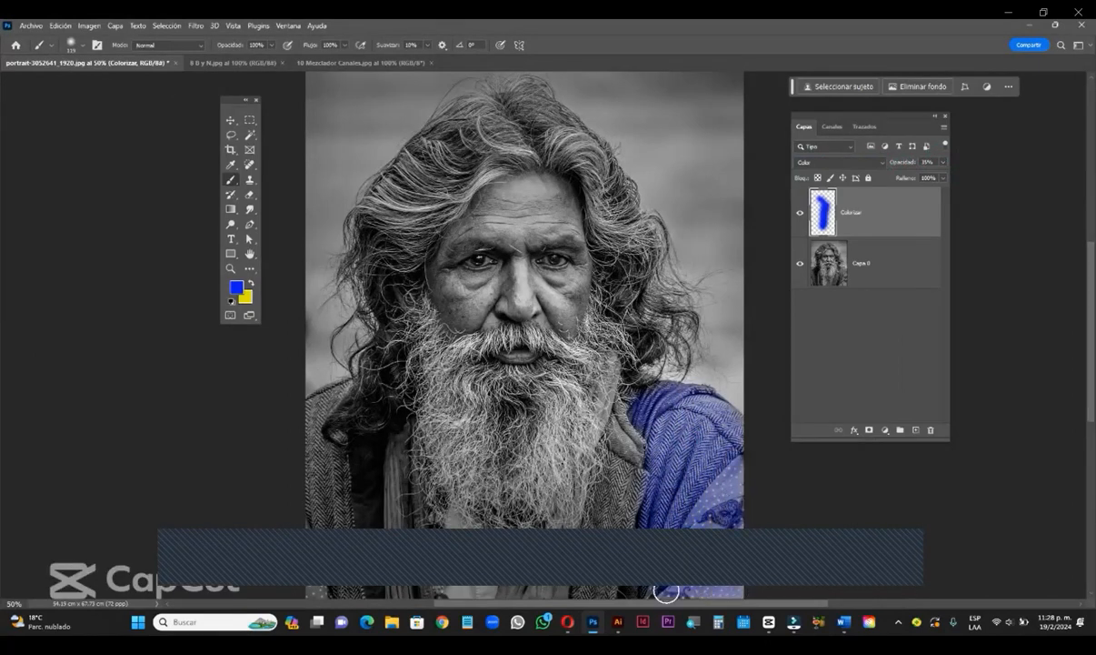
mouse_move(638, 570)
left_mouse_down()
mouse_move(631, 587)
mouse_move(663, 454)
left_mouse_up()
mouse_move(648, 407)
left_mouse_down()
mouse_move(643, 389)
mouse_move(711, 401)
mouse_move(739, 454)
left_mouse_up()
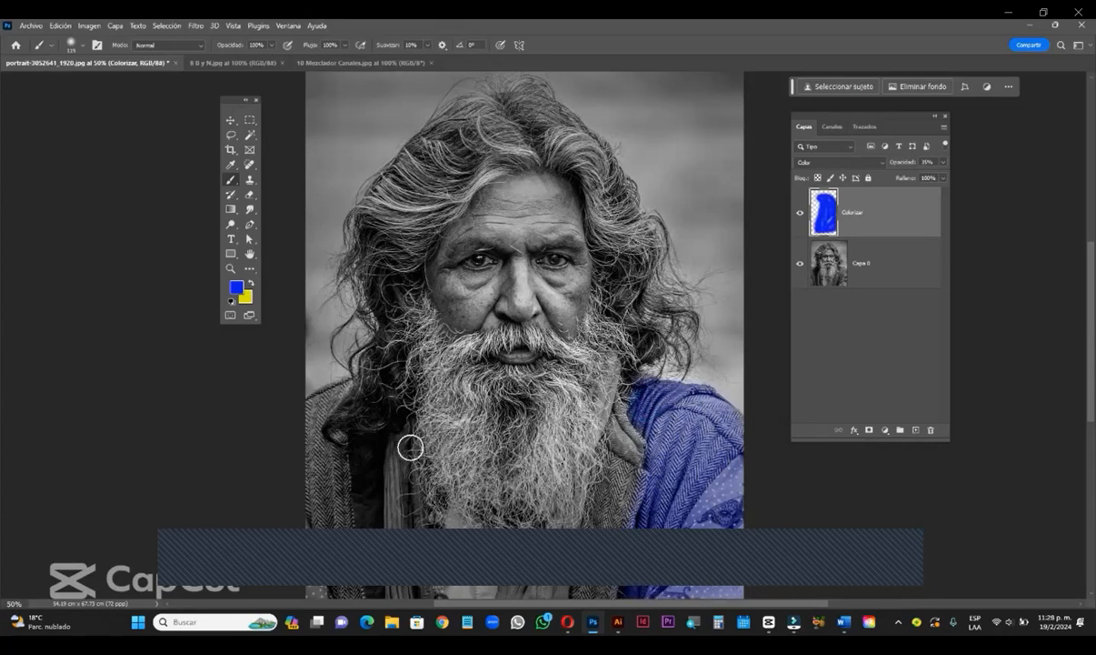
mouse_move(345, 391)
left_mouse_down()
mouse_move(315, 403)
mouse_move(325, 406)
mouse_move(316, 443)
mouse_move(336, 448)
mouse_move(332, 509)
left_mouse_up()
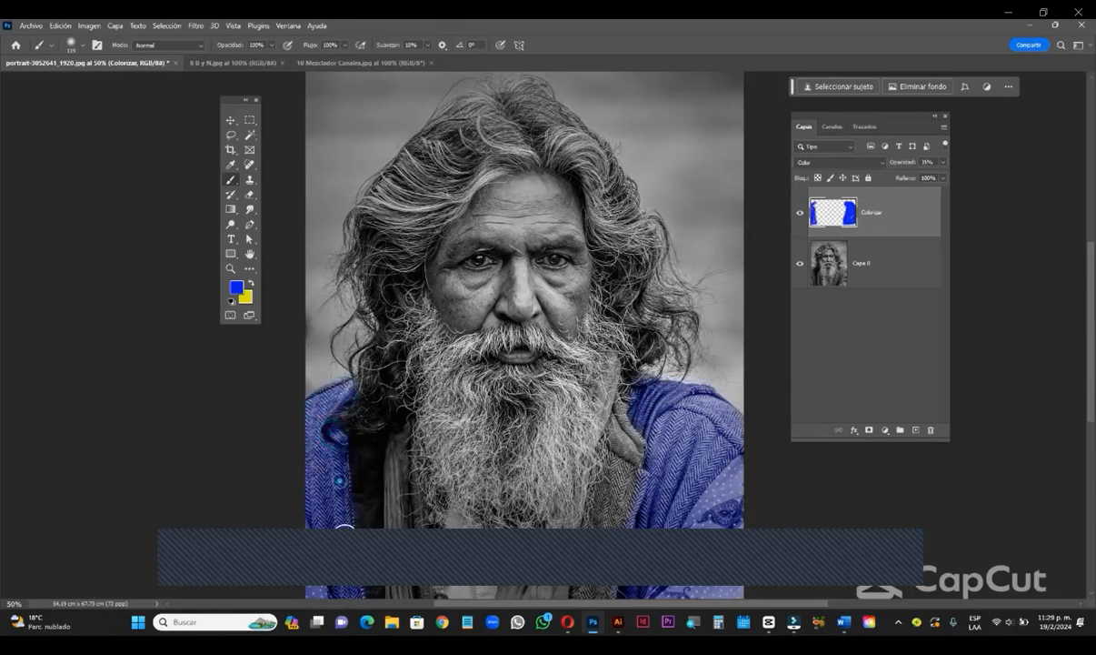
mouse_move(680, 450)
left_mouse_down()
mouse_move(591, 400)
mouse_move(596, 514)
left_mouse_up()
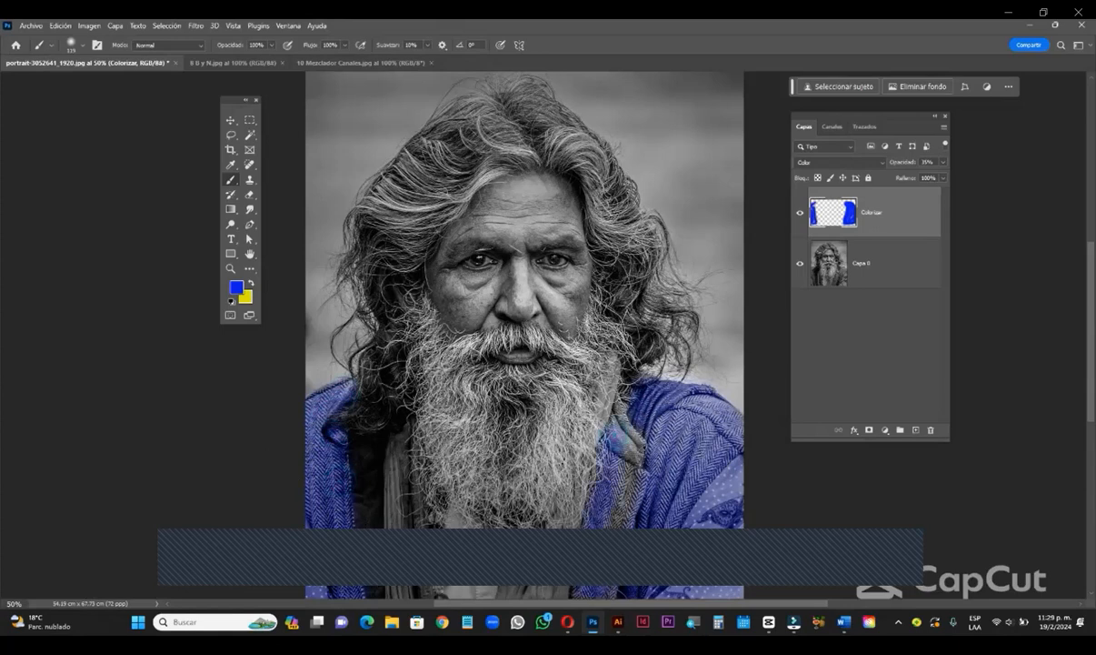
mouse_move(621, 472)
left_mouse_down()
mouse_move(623, 393)
mouse_move(638, 412)
mouse_move(644, 469)
left_mouse_up()
mouse_move(354, 482)
left_mouse_down()
mouse_move(352, 521)
mouse_move(352, 482)
left_mouse_up()
left_click_drag(373, 444, 374, 587)
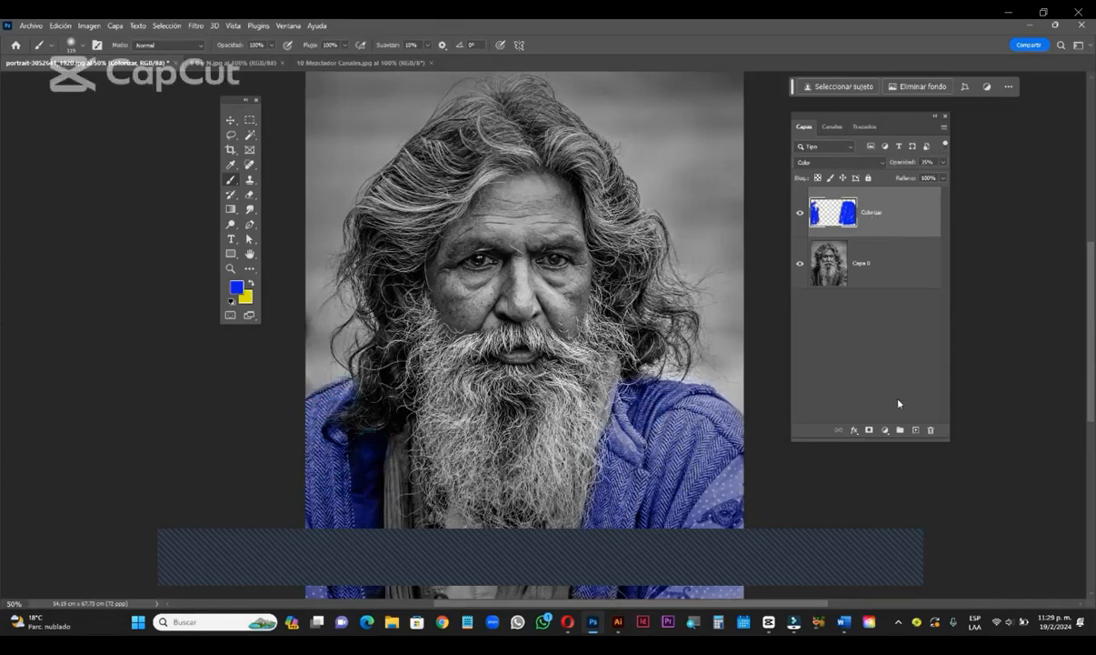
- Add a layer above Colorizar and paint the clothing under the jacket in green 3ce81a
left_click(916, 431)
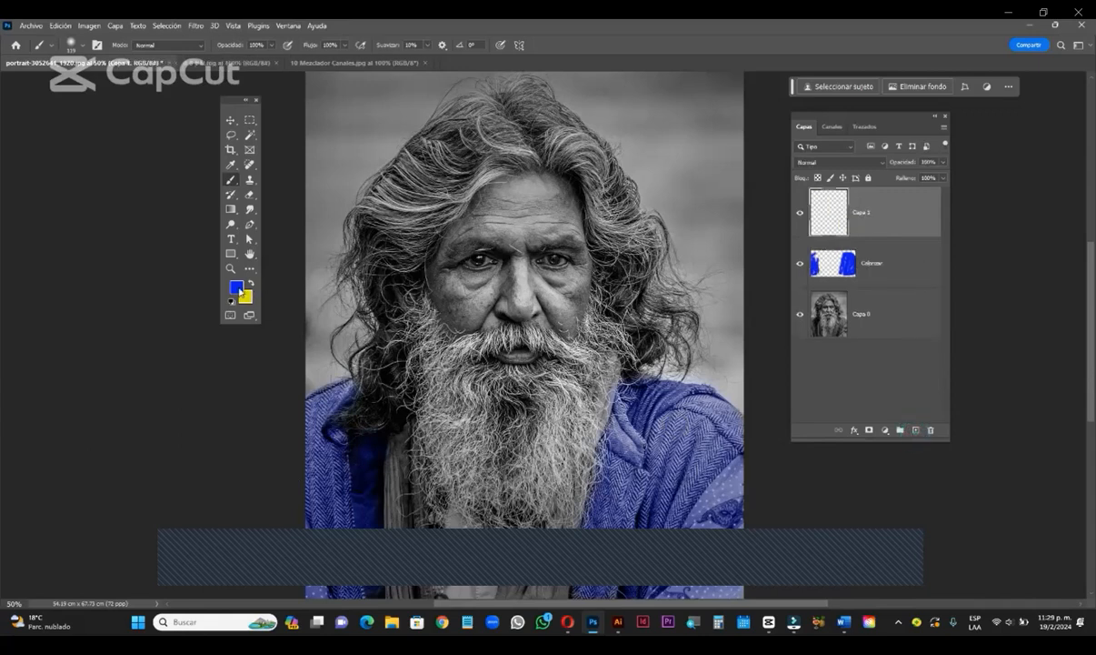
left_click(238, 286)
left_click(909, 185)
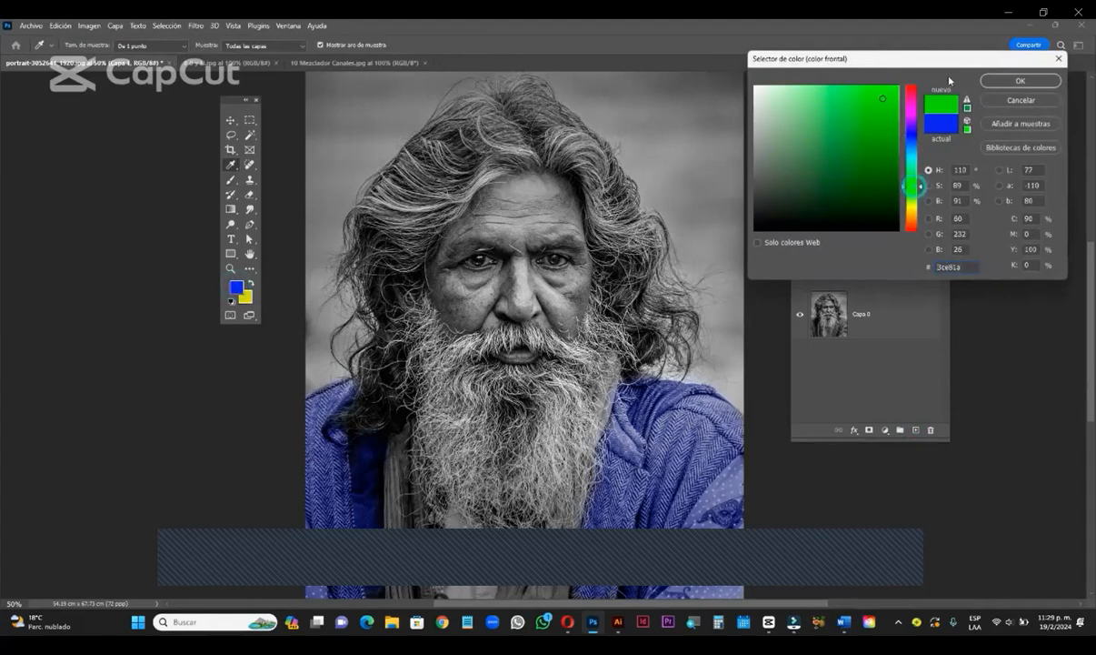
left_click(1010, 82)
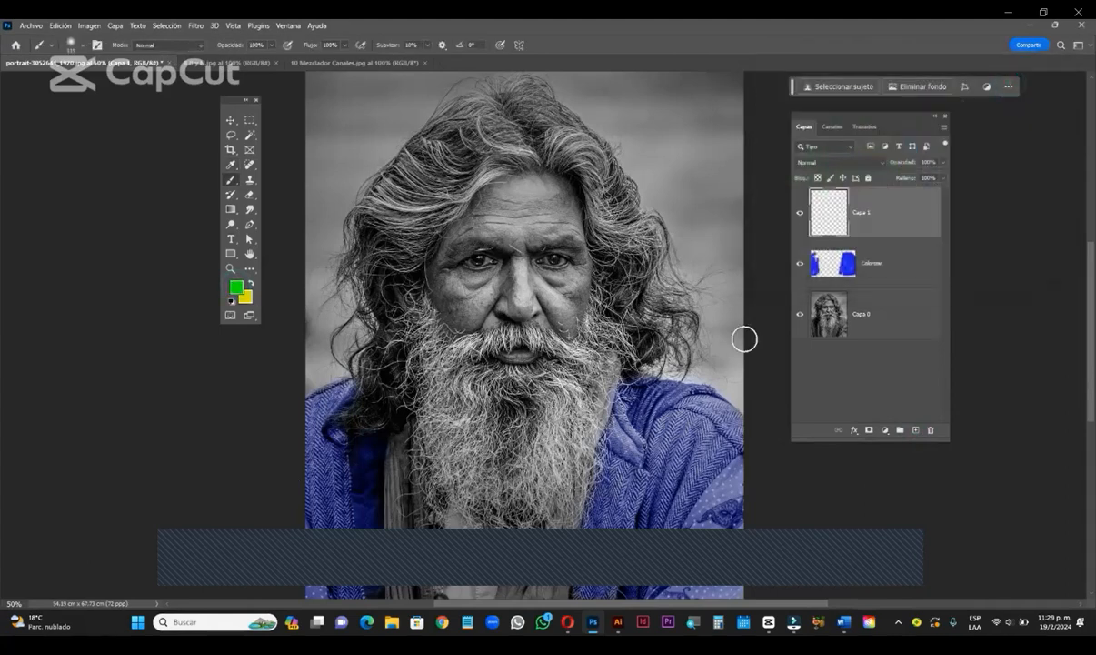
left_click_drag(556, 516, 541, 589)
- Set the green layer's blend mode to Color and lower its opacity for a muted tint
left_click(850, 162)
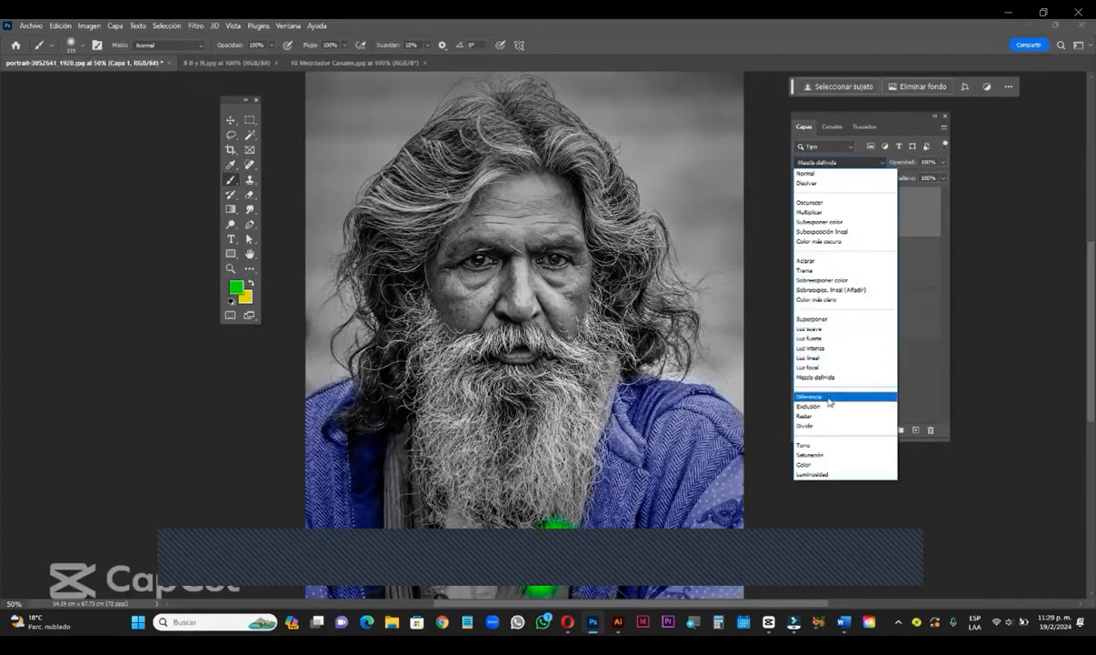
left_click(805, 467)
left_click(881, 163)
left_click(813, 466)
left_click(943, 163)
left_click_drag(942, 177, 898, 178)
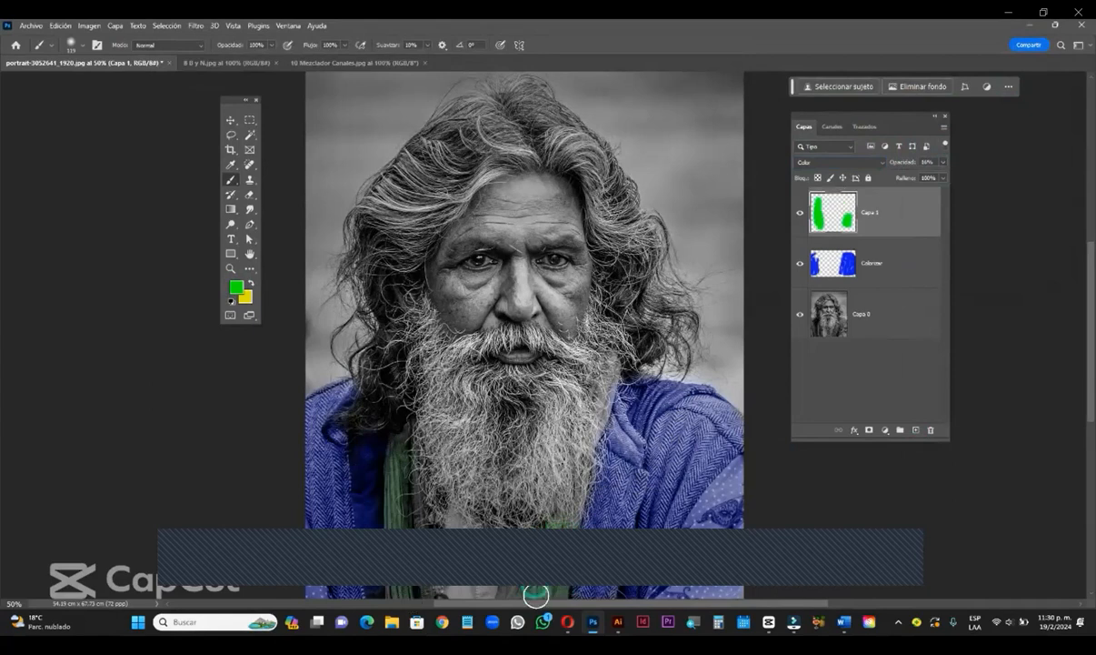
- Add an empty layer directly above the base portrait layer and name it Piel
left_click(863, 316)
key("ctrl+shift+alt+n")
double_click(864, 315)
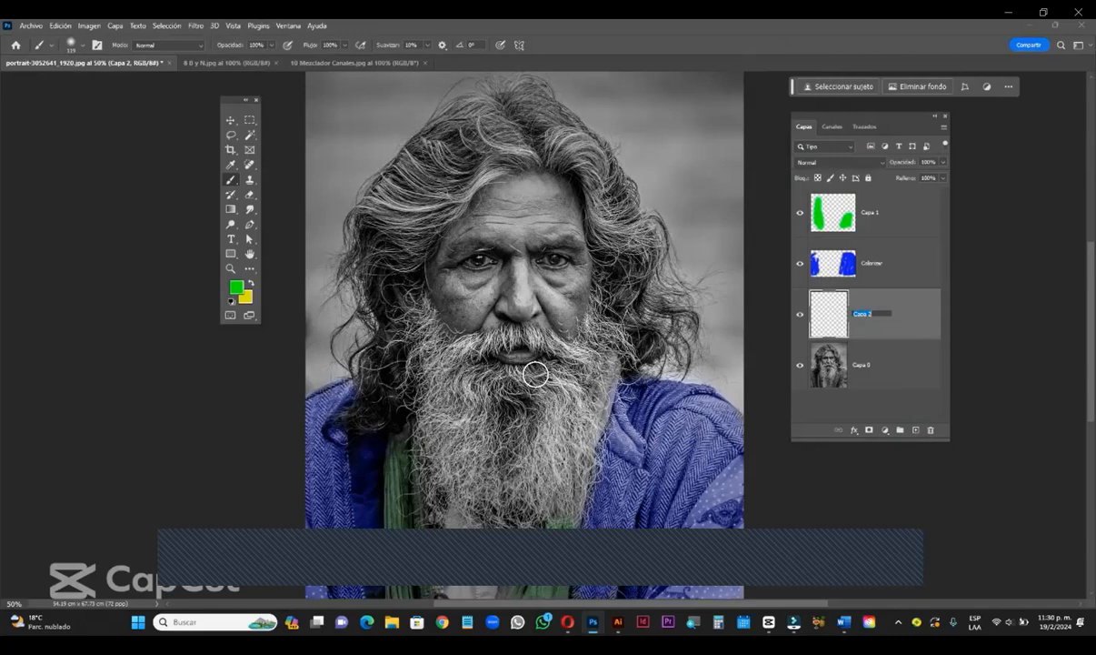
type("Piel")
key("Return")
- Set the foreground color to the pinkish skin tone cc9999
left_click(236, 287)
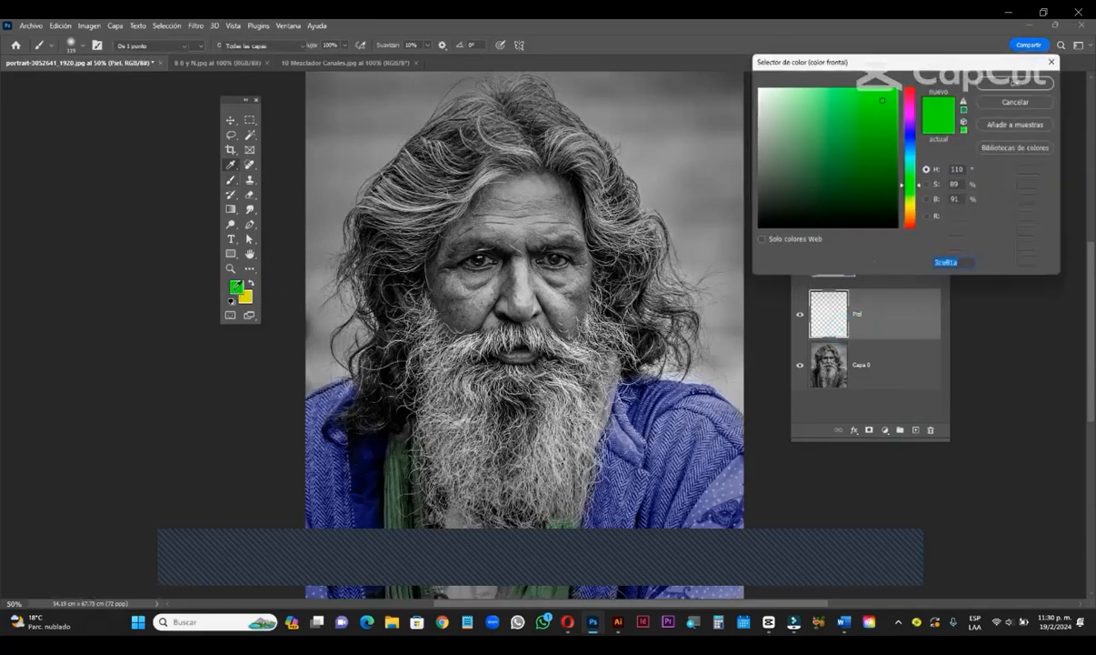
left_click_drag(909, 186, 866, 213)
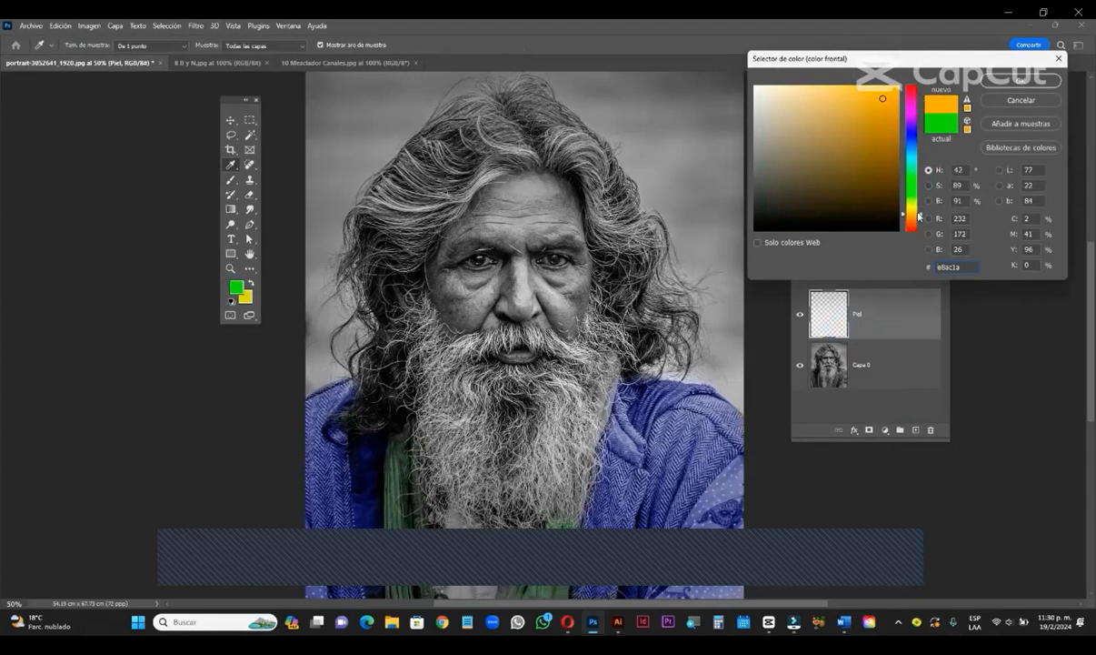
left_click_drag(920, 216, 921, 225)
left_click_drag(871, 116, 801, 119)
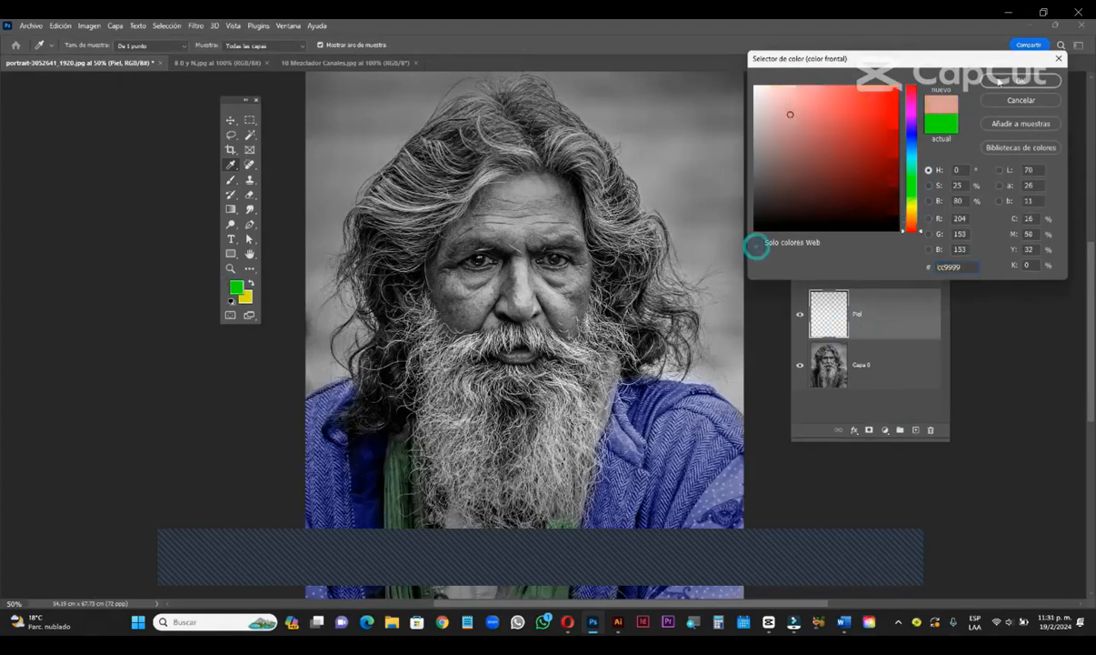
key("Return")
- Paint the man's forehead with the skin tone on the Piel layer and set its blend mode to Color
mouse_move(504, 210)
left_mouse_down()
mouse_move(539, 191)
mouse_move(498, 229)
mouse_move(545, 208)
mouse_move(515, 196)
left_mouse_up()
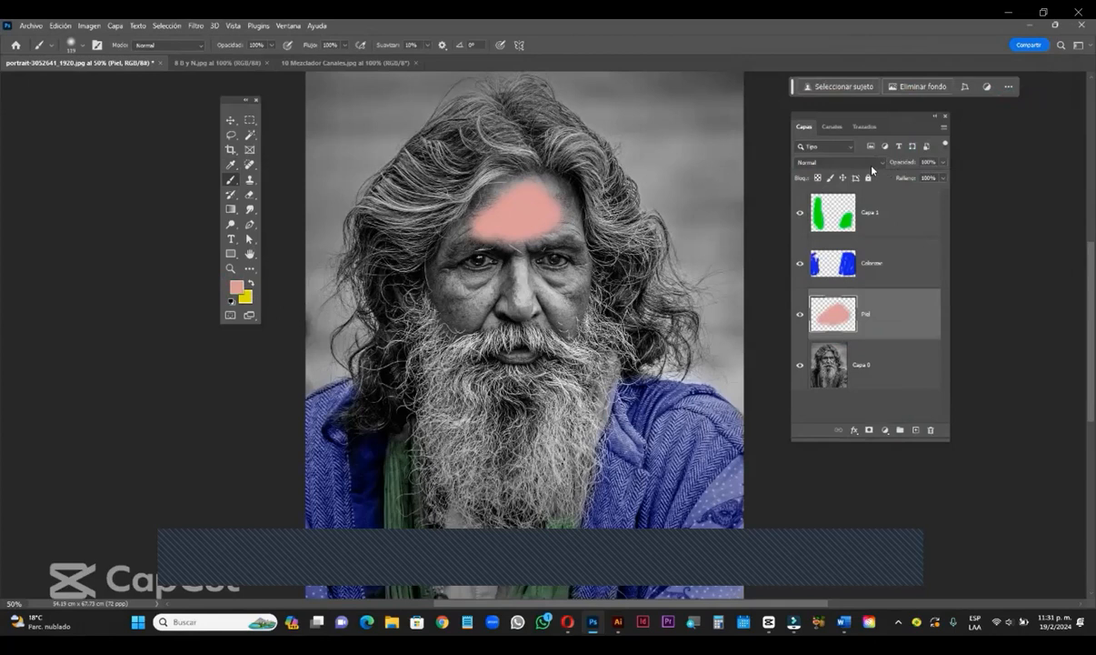
left_click(871, 162)
left_click(829, 465)
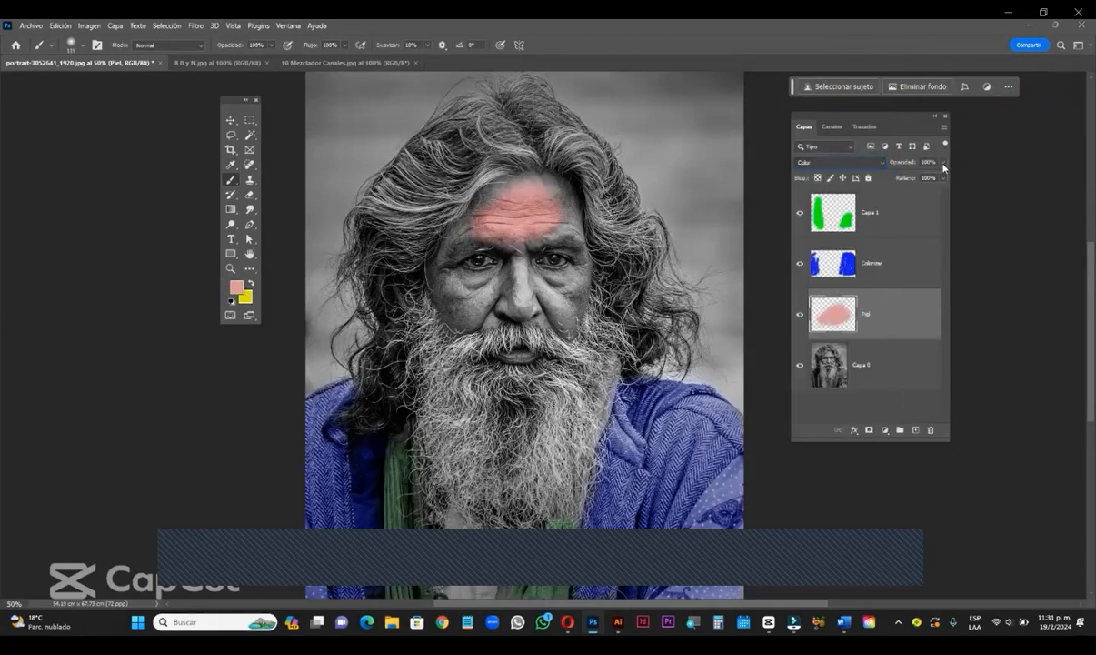
- Add a layer above Piel in Color blend mode and choose a brown skin tone as the foreground color
left_click(917, 430)
left_click(875, 162)
left_click(829, 463)
left_click(236, 288)
left_click(780, 146)
left_click(1033, 82)
- Hide the Piel layer, brush brown over the forehead, nose and cheeks on the new layer, and lower its opacity
left_click(800, 365)
mouse_move(521, 221)
left_mouse_down()
mouse_move(521, 196)
mouse_move(519, 262)
mouse_move(558, 302)
mouse_move(568, 296)
left_mouse_up()
left_click_drag(941, 175, 925, 178)
- Add another empty layer above the brown skin layer in Color blend mode, with brown as the foreground color
left_click(925, 313)
left_click(917, 430)
left_click(236, 288)
left_click(782, 176)
left_click(1054, 62)
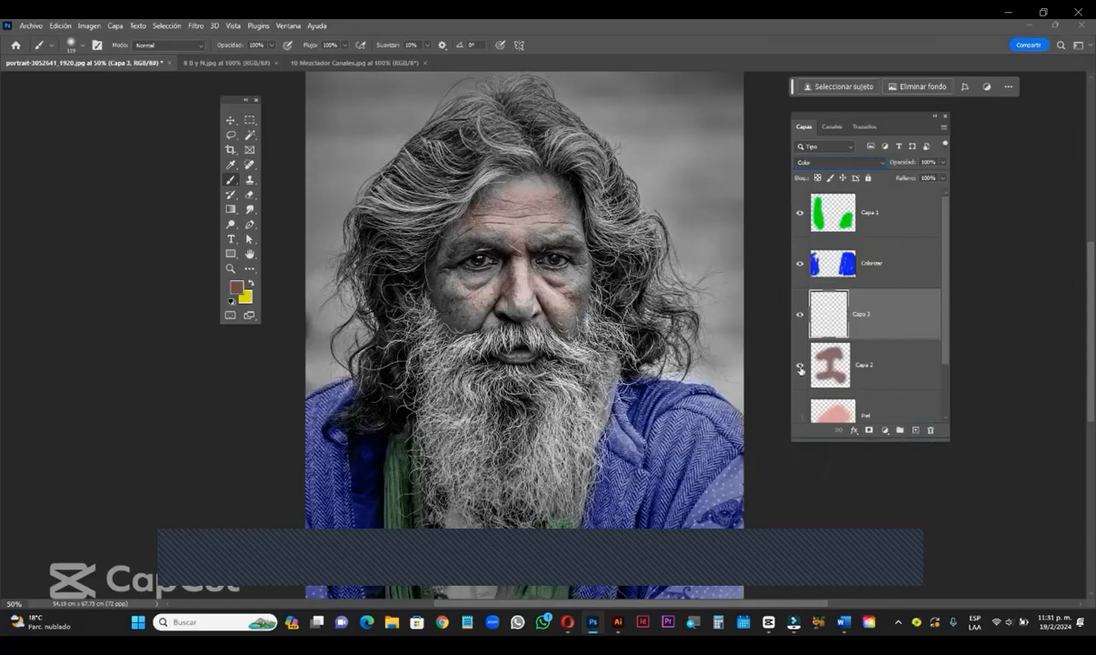
- Brush brown over the man's forehead, nose and cheeks on Capa 3, avoiding the eyes, and color the lips with a smaller brush
left_click_drag(574, 300, 496, 193)
key("bracketleft")
key("bracketleft")
key("bracketleft")
key("bracketleft")
left_click_drag(536, 356, 502, 356)
- Add a layer mask to Capa 0 from the selection around the man so the photo's background is hidden
key("ctrl+minus")
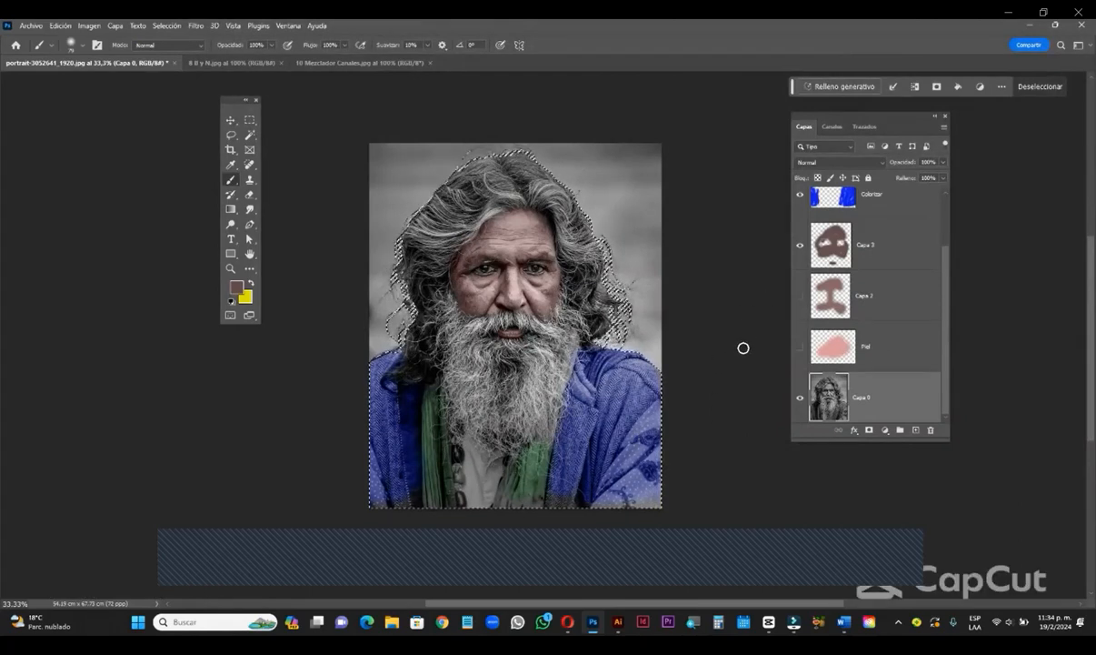
left_click(869, 431)
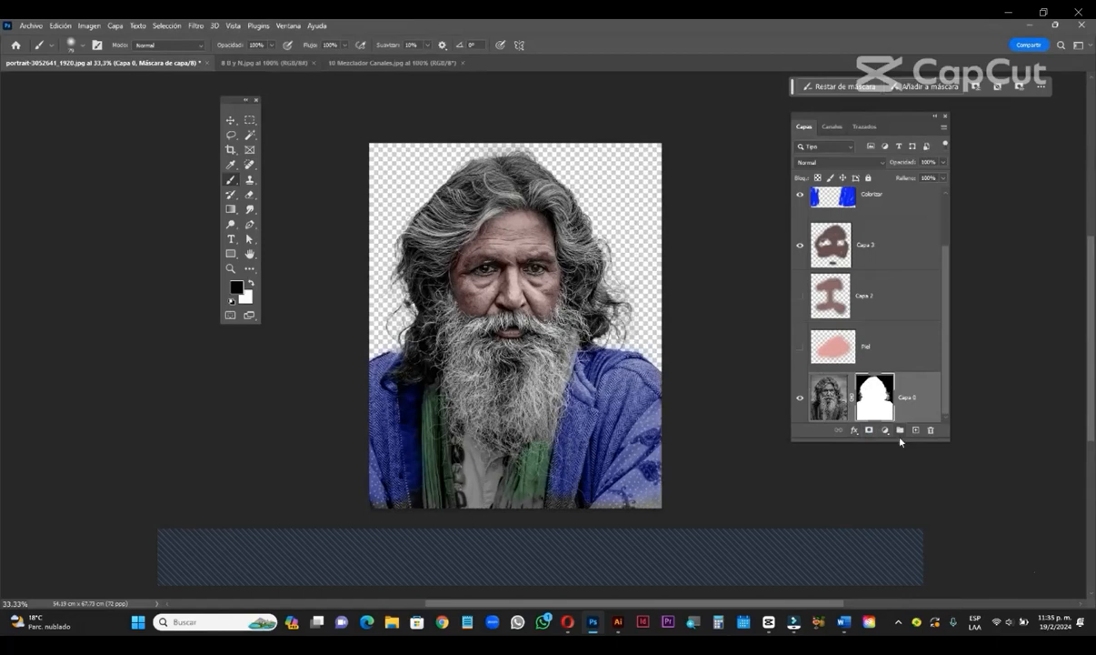
left_click_drag(883, 440, 884, 466)
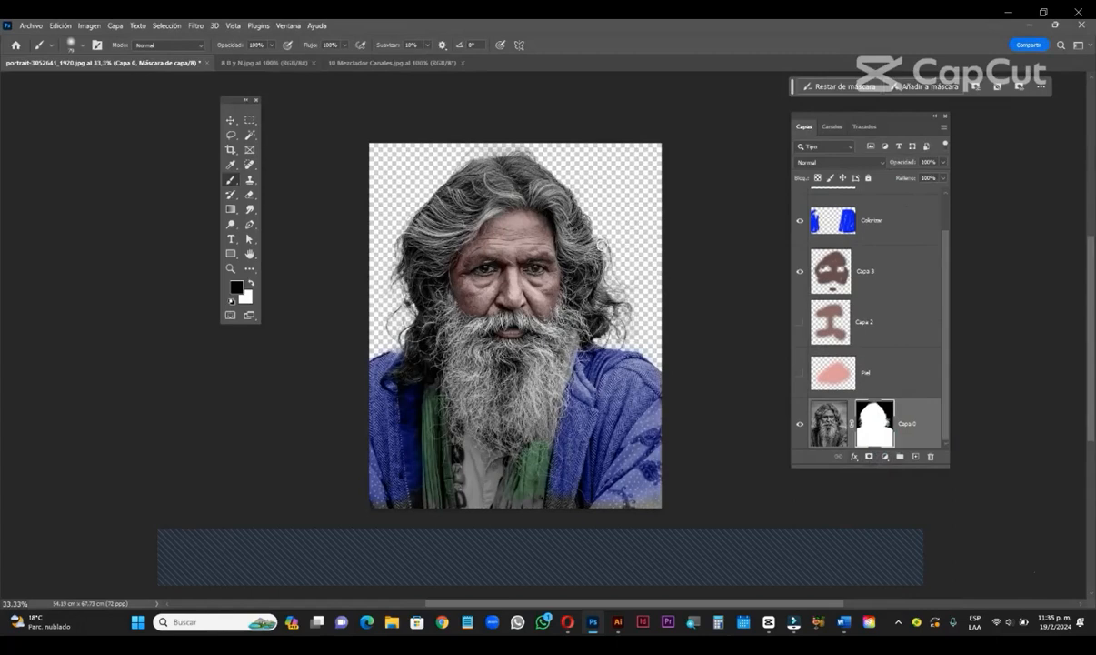
- Create a new layer beneath Capa 0 and fill it with the yellow background color
left_click(915, 456, "ctrl")
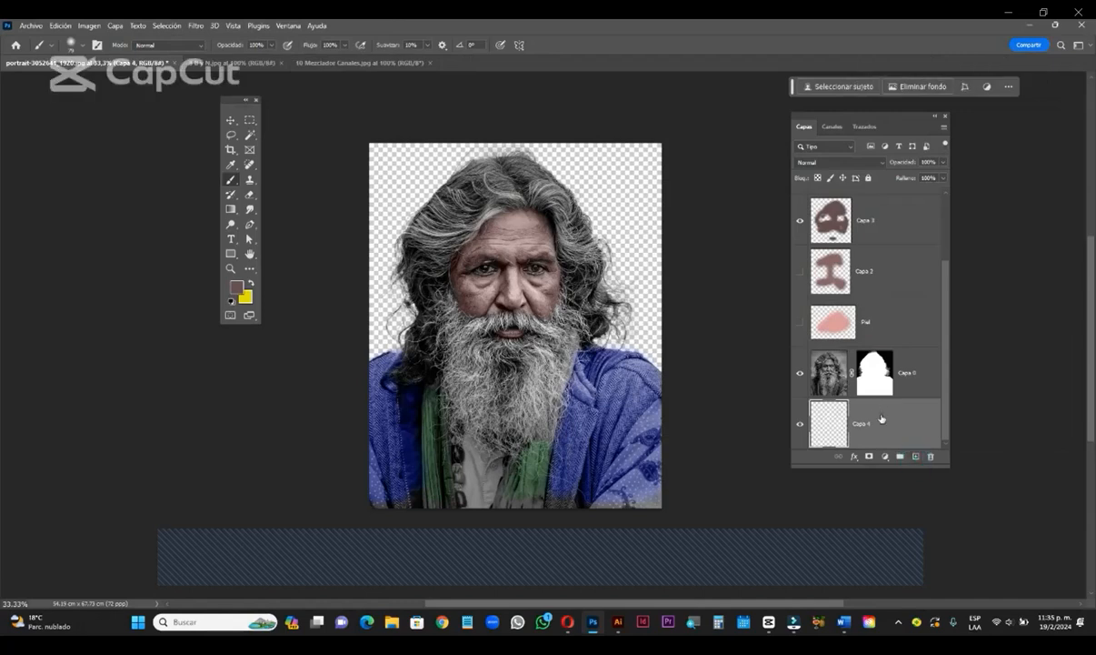
key("ctrl+BackSpace")
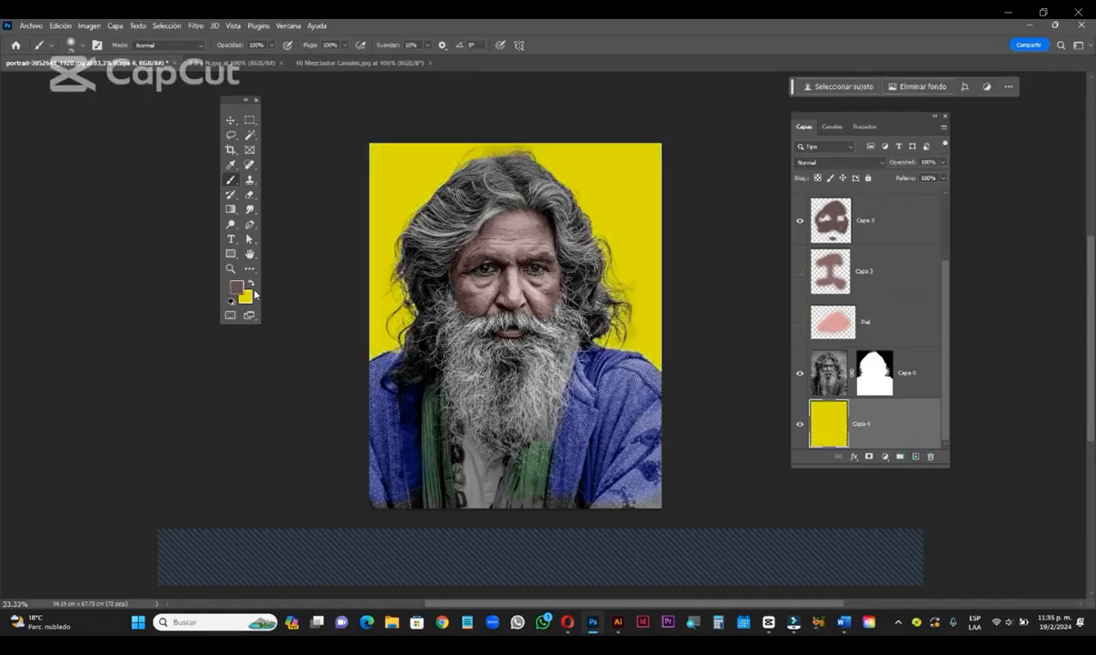
scroll(406, 293, "up", 1)
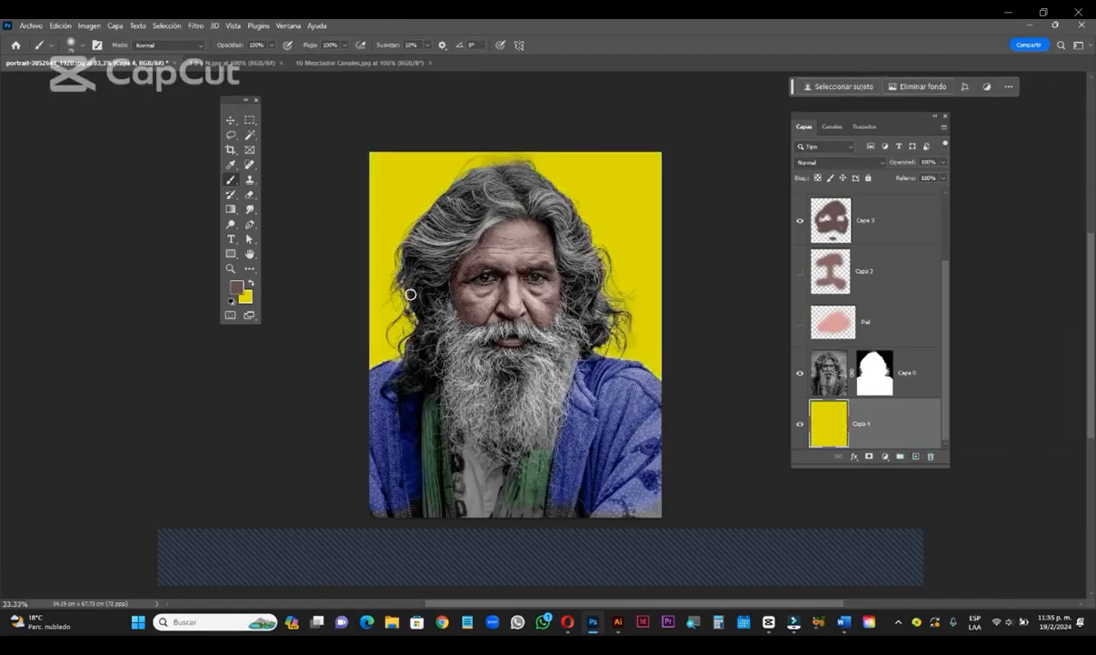
- View Capa 0's mask on its own in black and white, then switch the mask off and on to compare the background
left_click(881, 380, "alt")
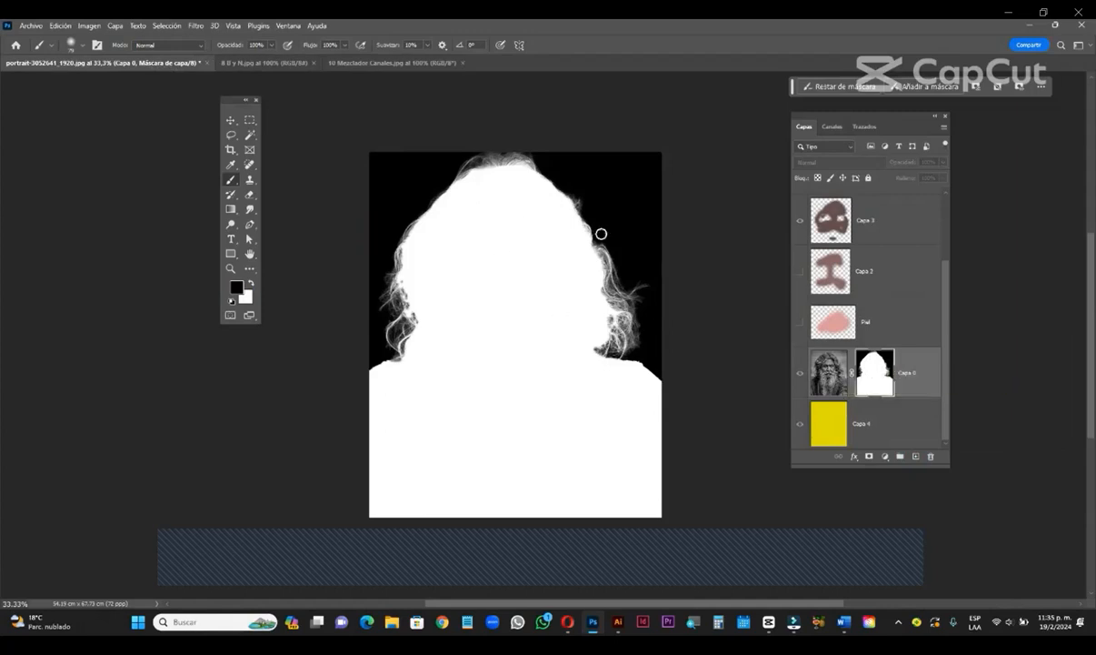
left_click(876, 382, "alt")
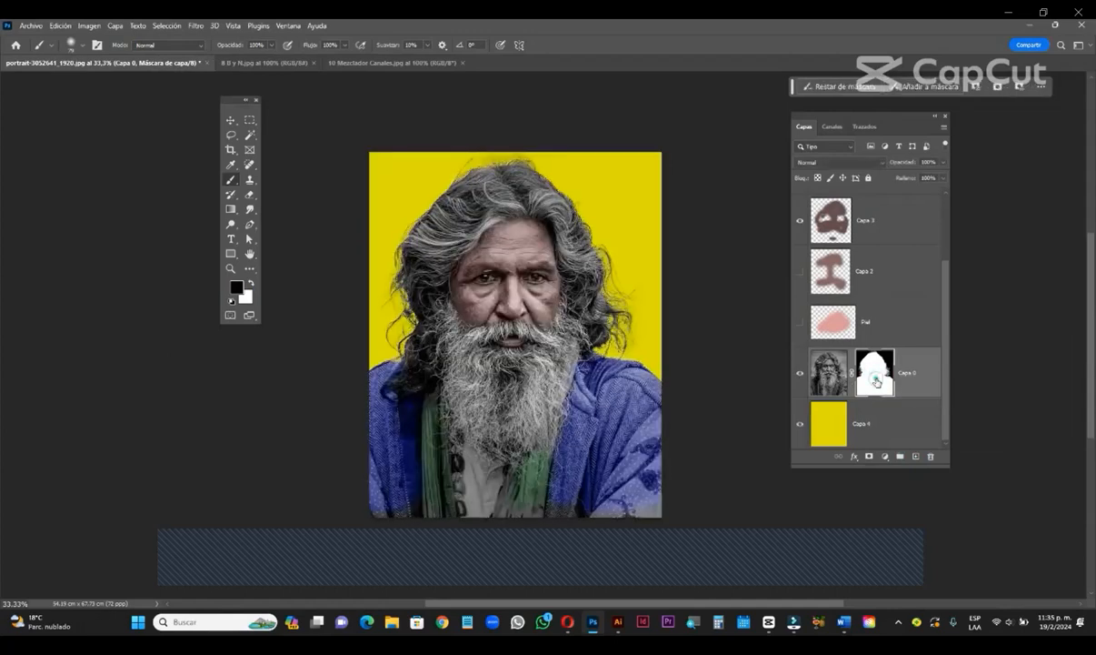
left_click(876, 381, "shift")
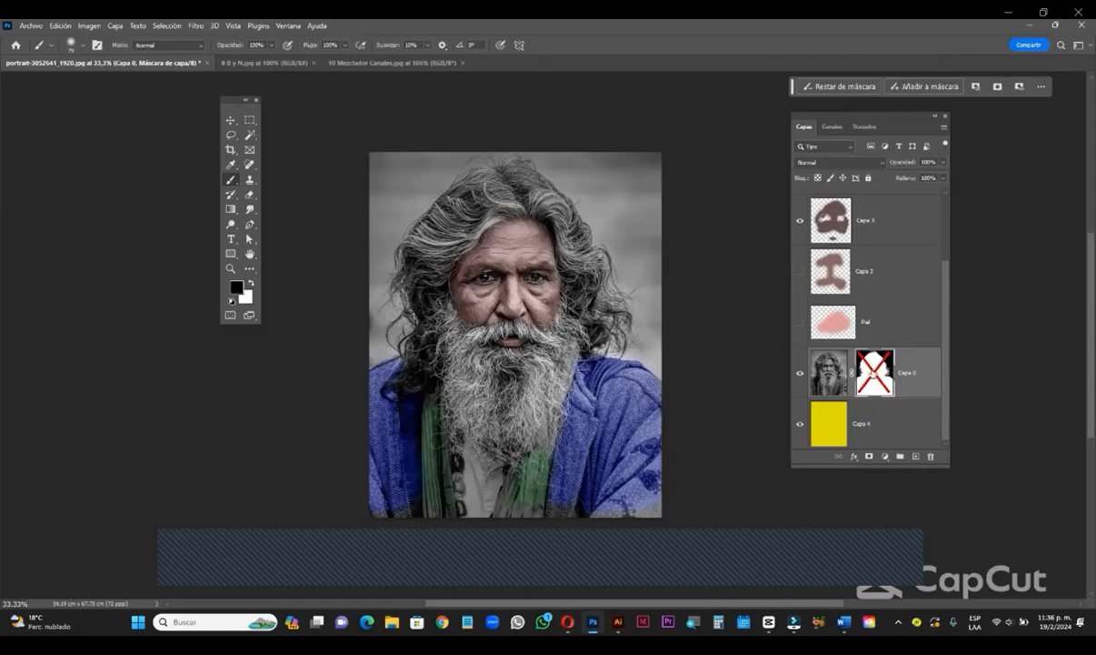
left_click(875, 375, "shift")
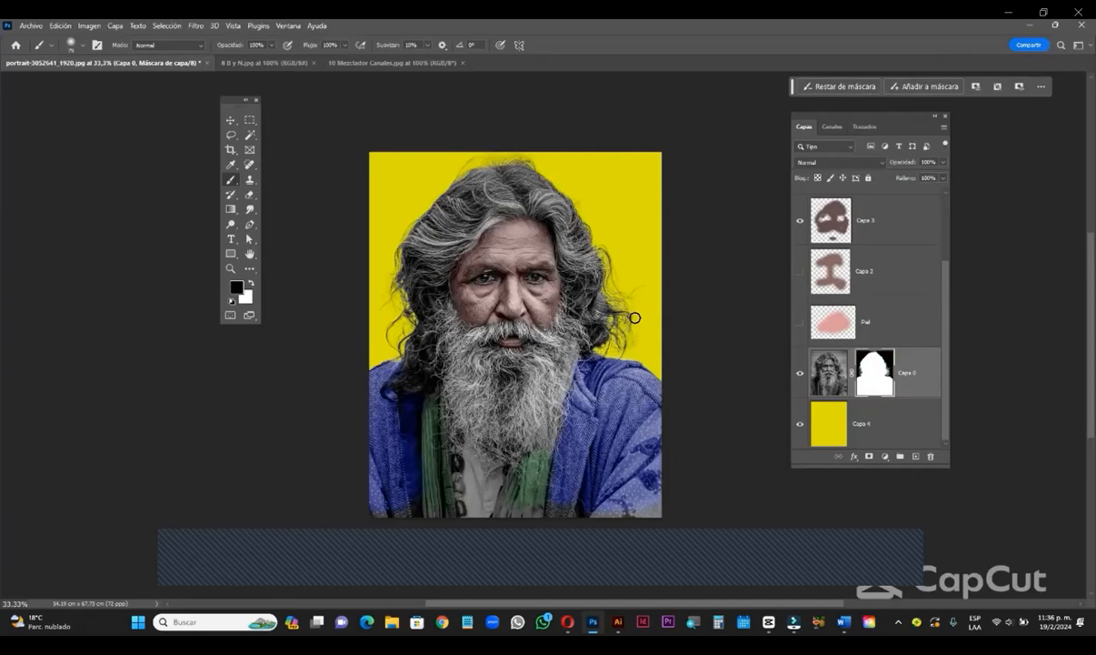
- Duplicate the yellow Fondo layer and move the copy above Capa 0 and Capa 3
left_click(889, 429)
key("ctrl+j")
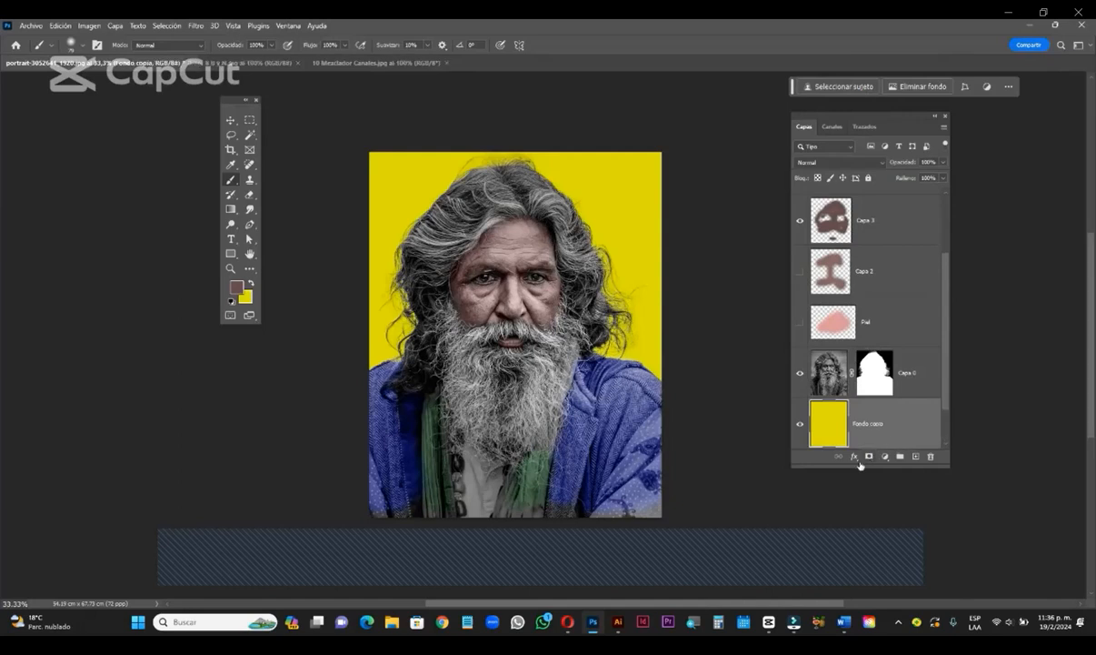
left_click_drag(889, 436, 882, 363)
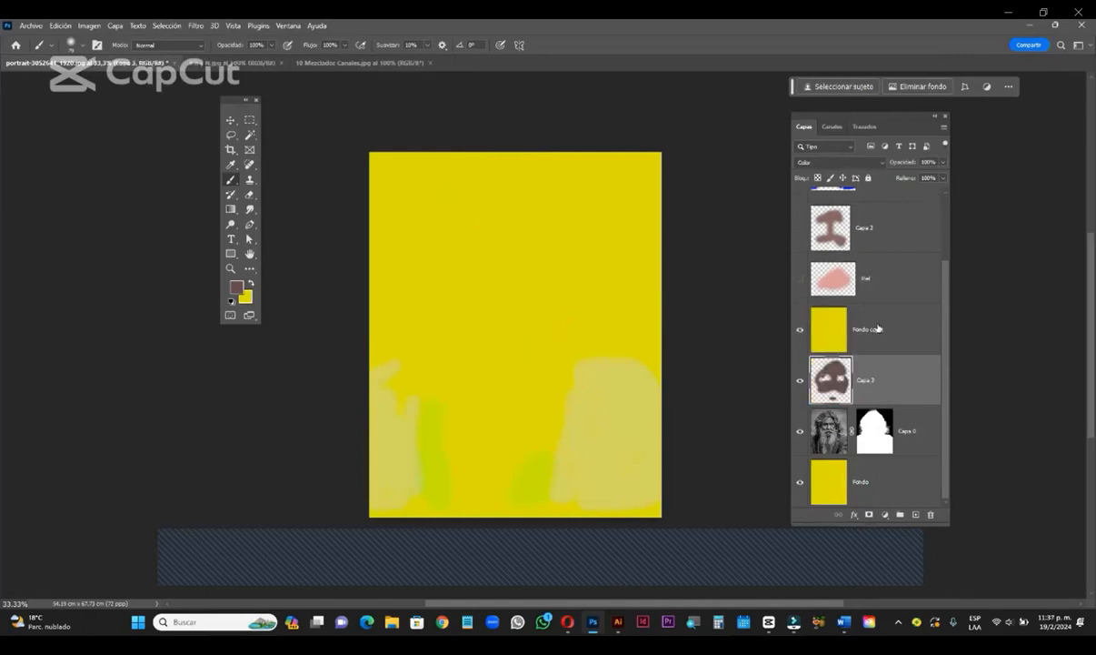
- Load Capa 0's mask as a selection, delete the man's shape from the Fondo copia layer, and deselect
left_click(876, 433, "ctrl")
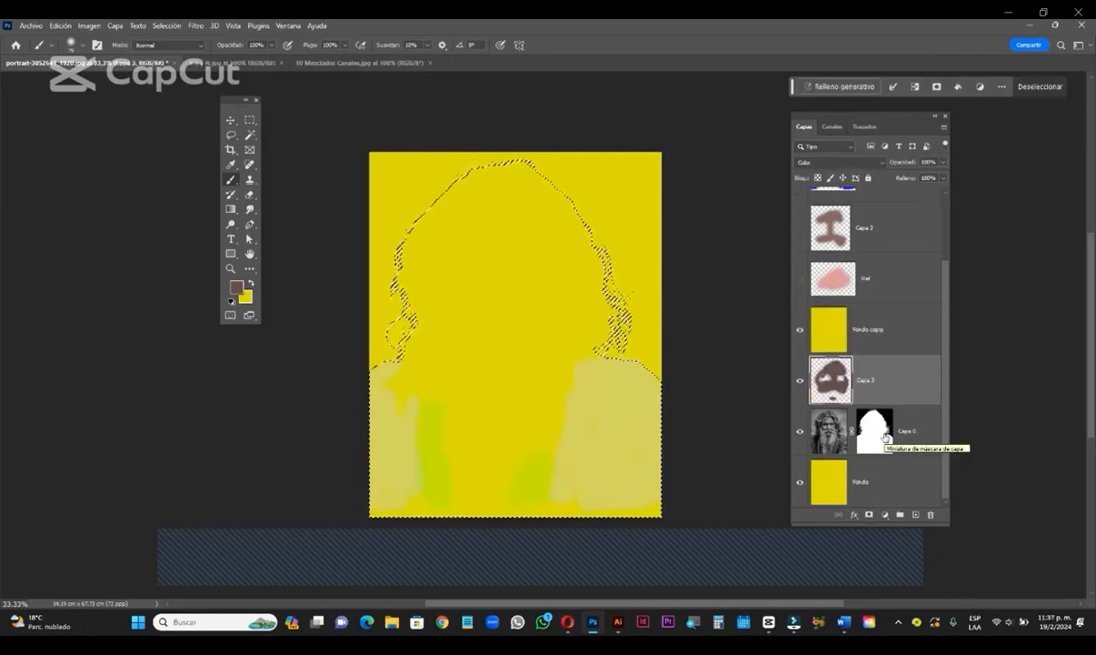
left_click(865, 329)
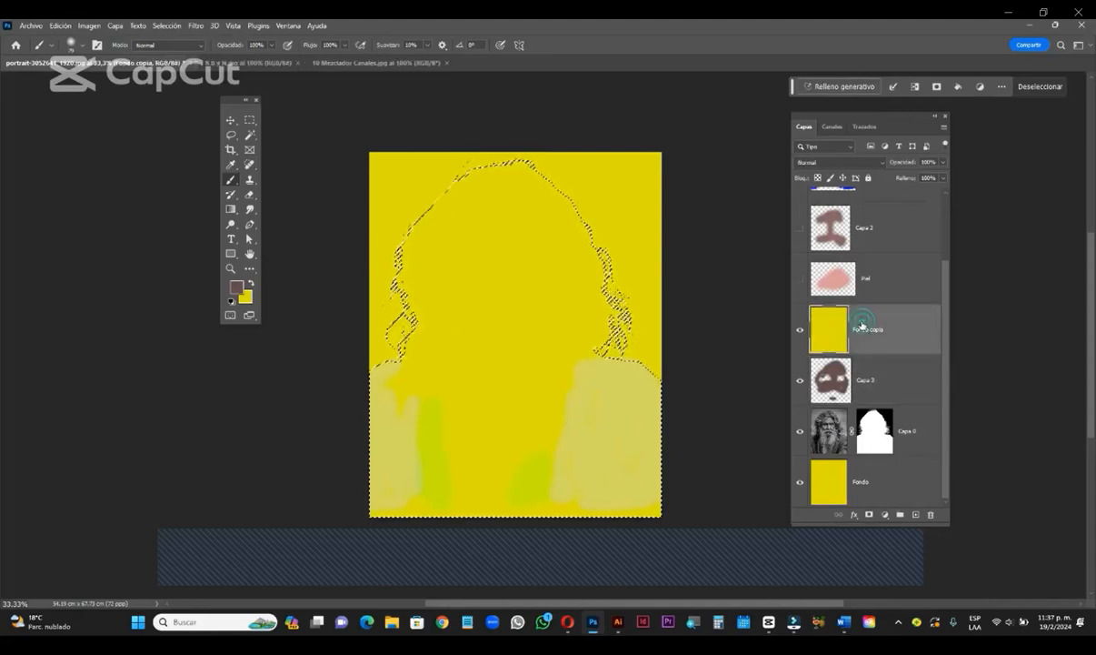
key("Delete")
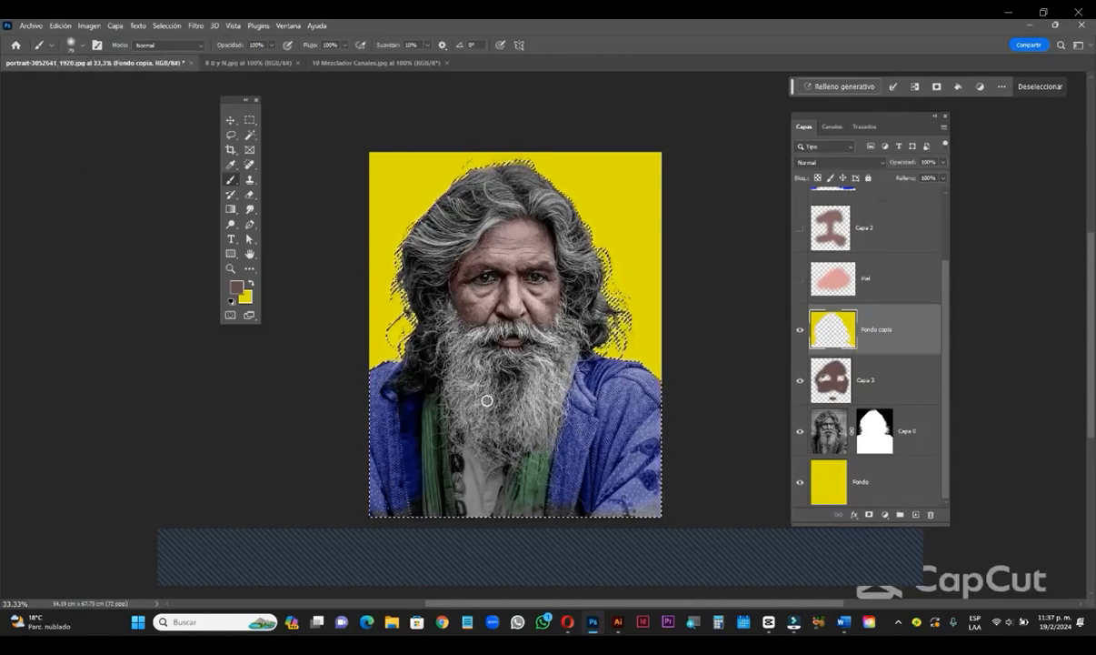
key("ctrl+d")
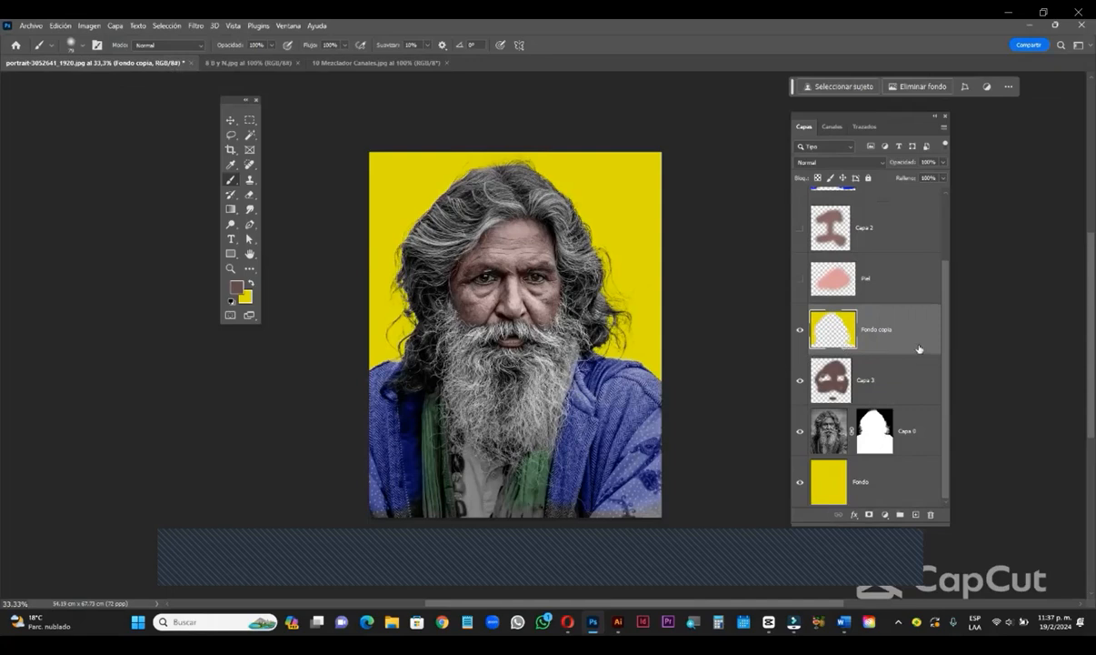
- Disable Capa 0's mask, compare blend modes on the Fondo copia layer, and set it to Subexponer color
left_click(874, 430, "shift")
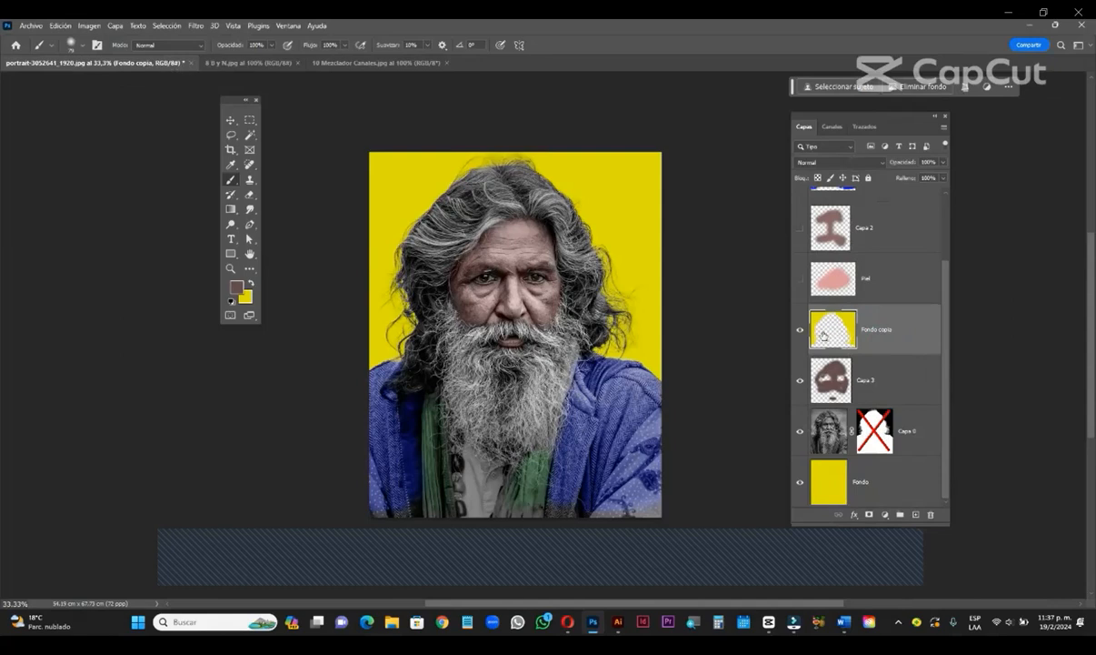
left_click(818, 163)
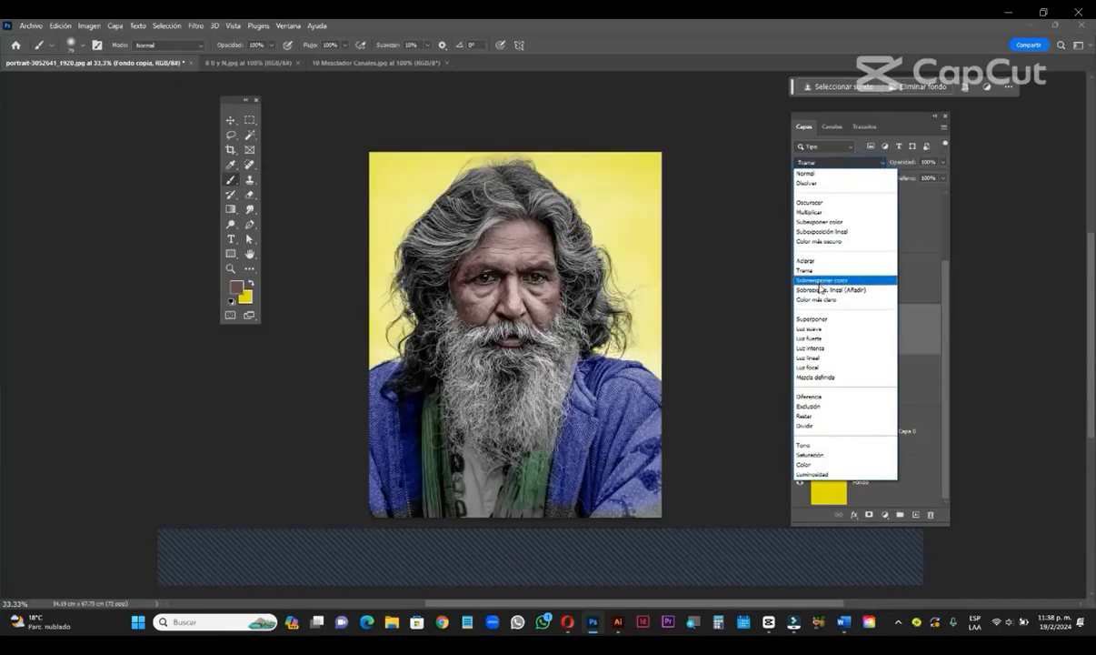
left_click(829, 182)
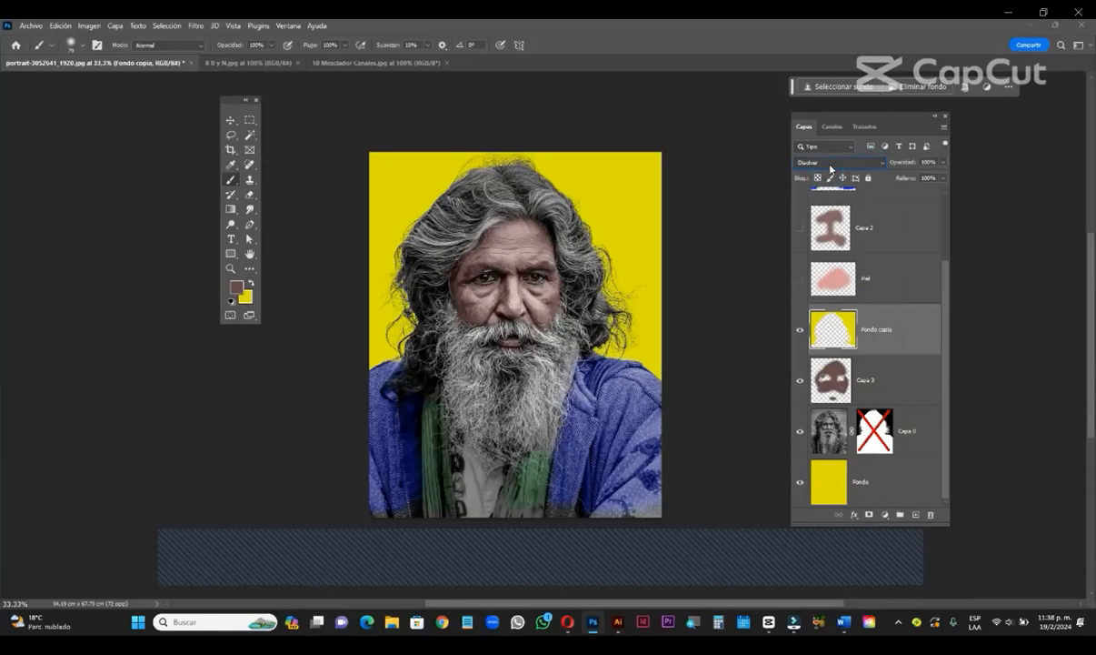
scroll(830, 169, "down", 3)
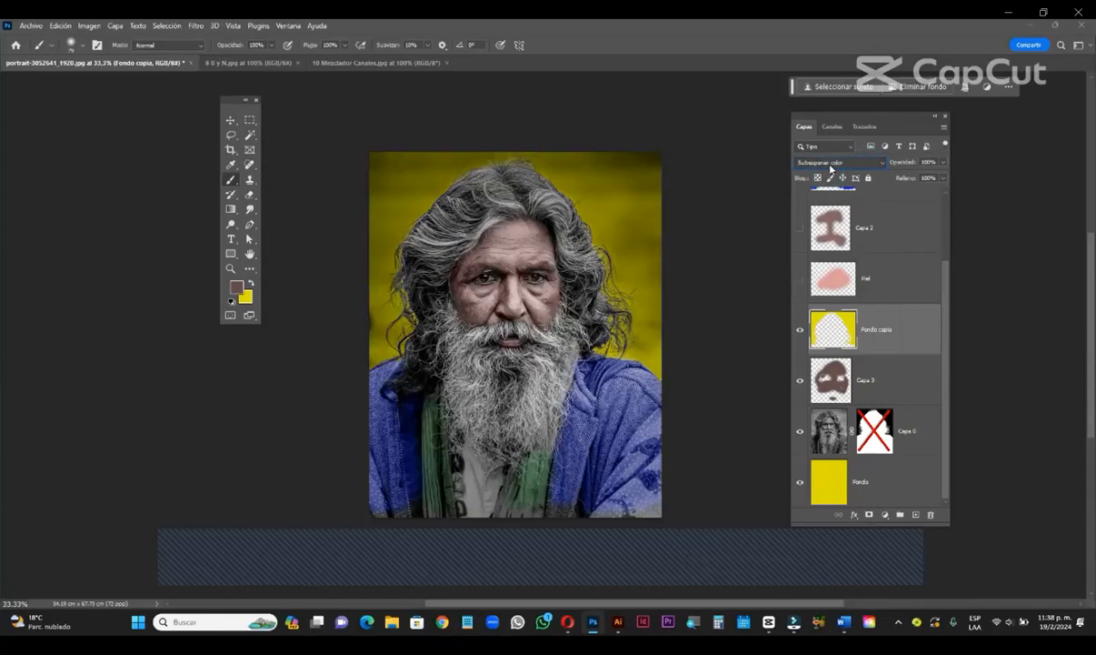
scroll(830, 168, "down", 6)
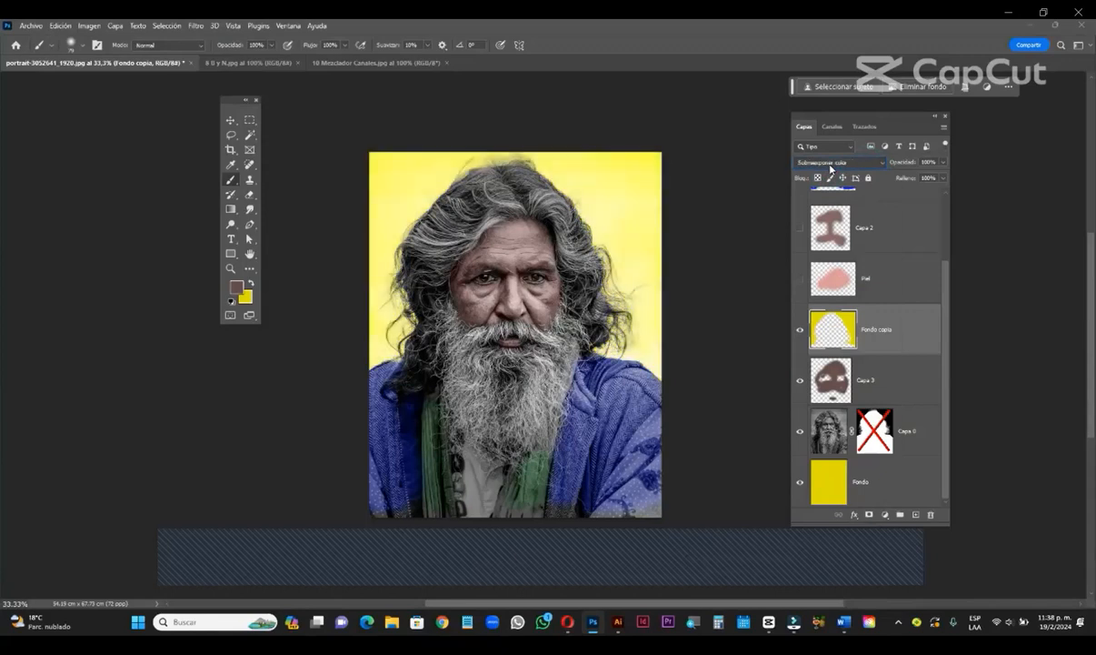
scroll(830, 169, "down", 10)
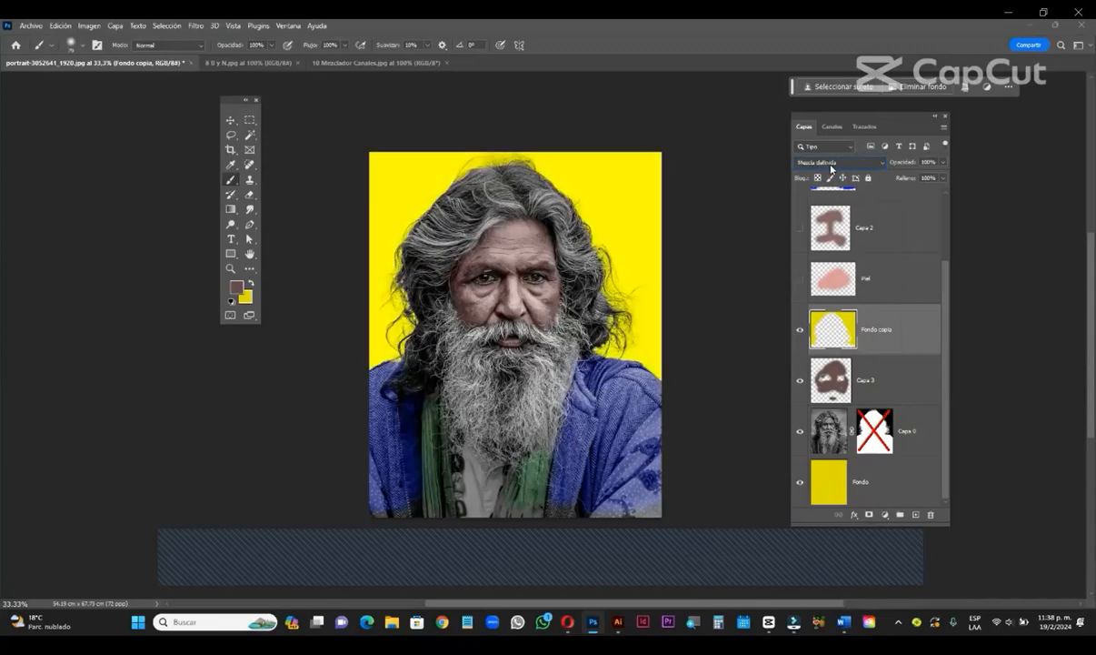
scroll(830, 168, "up", 12)
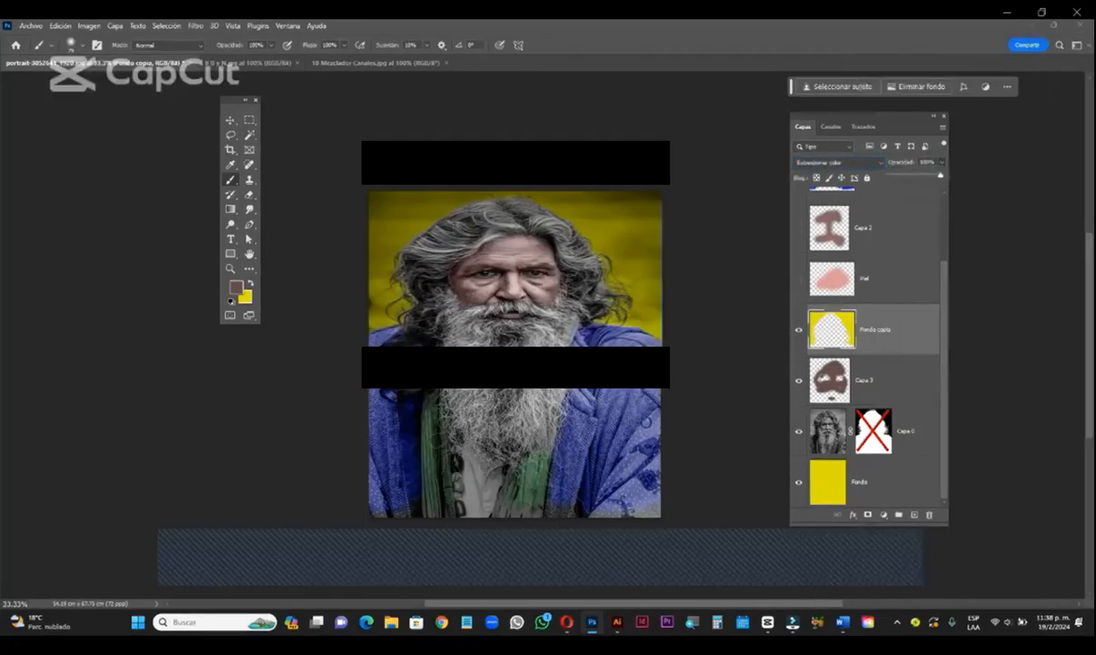
- Lower the opacity of the Fondo copia layer to soften the yellow over the photo's background
left_click(891, 346)
left_click(941, 162)
left_click_drag(940, 176, 930, 178)
left_click_drag(926, 179, 917, 177)
left_click(911, 333)
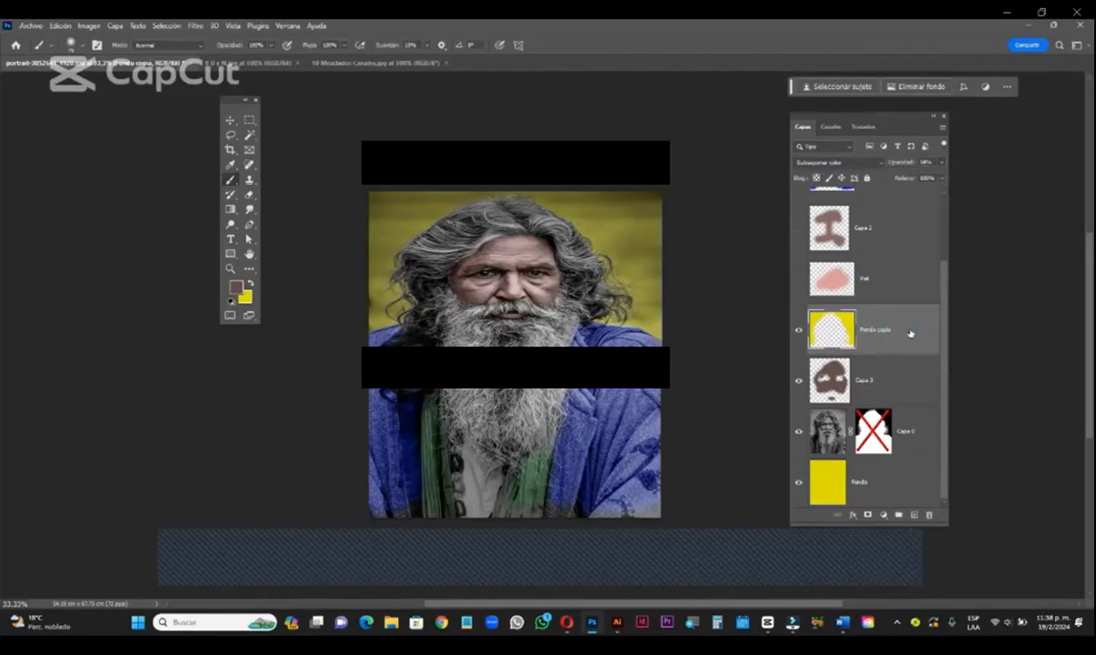
- Delete the hidden Piel and Capa 2 layers
scroll(910, 327, "up", 1)
left_click(836, 278)
key("Delete")
key("Delete")
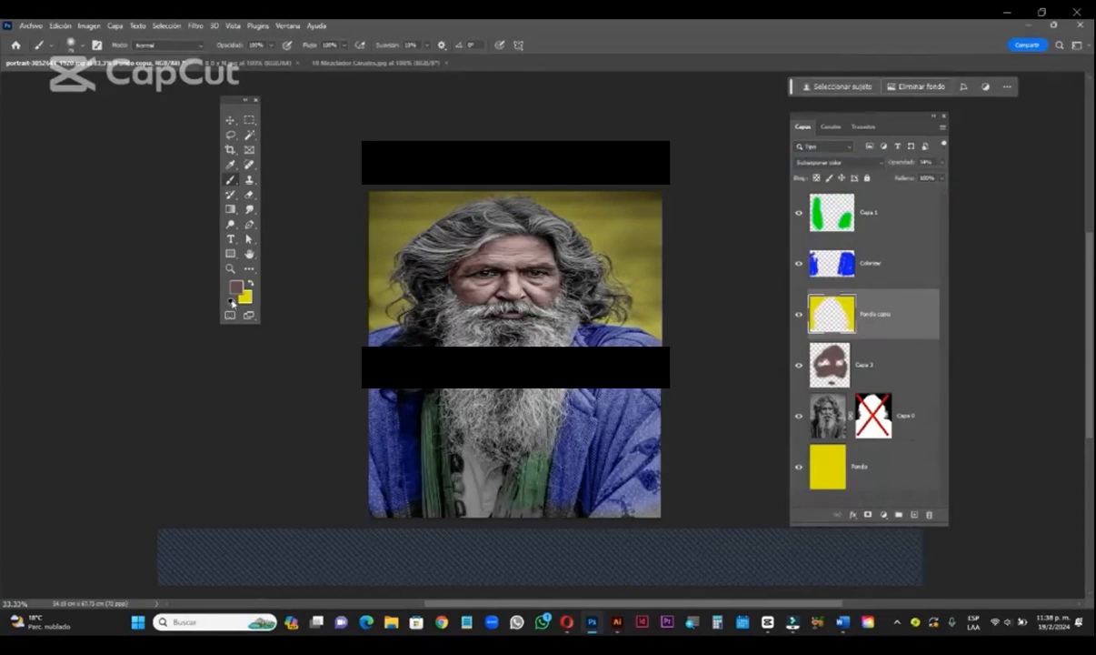
left_click(234, 289)
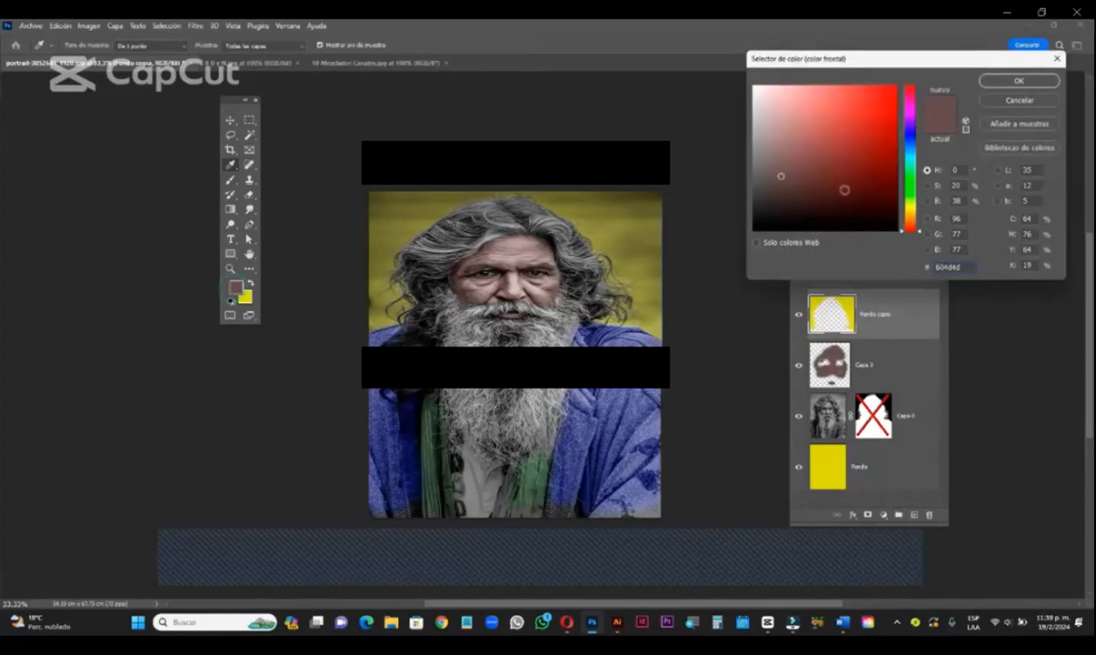
left_click(912, 215)
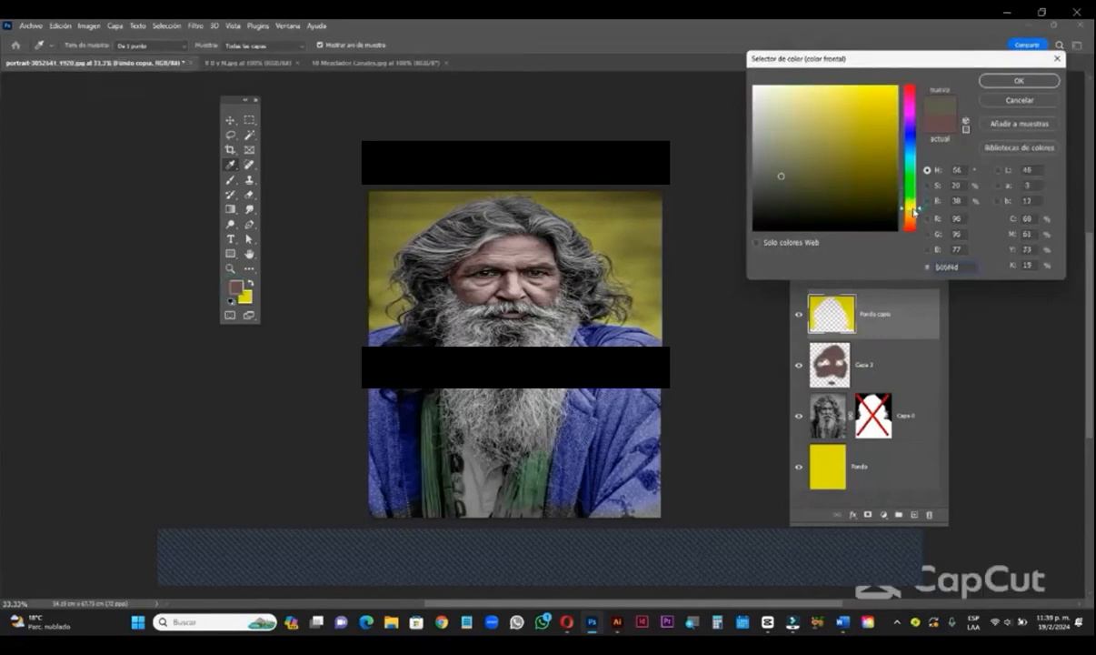
left_click_drag(914, 216, 916, 225)
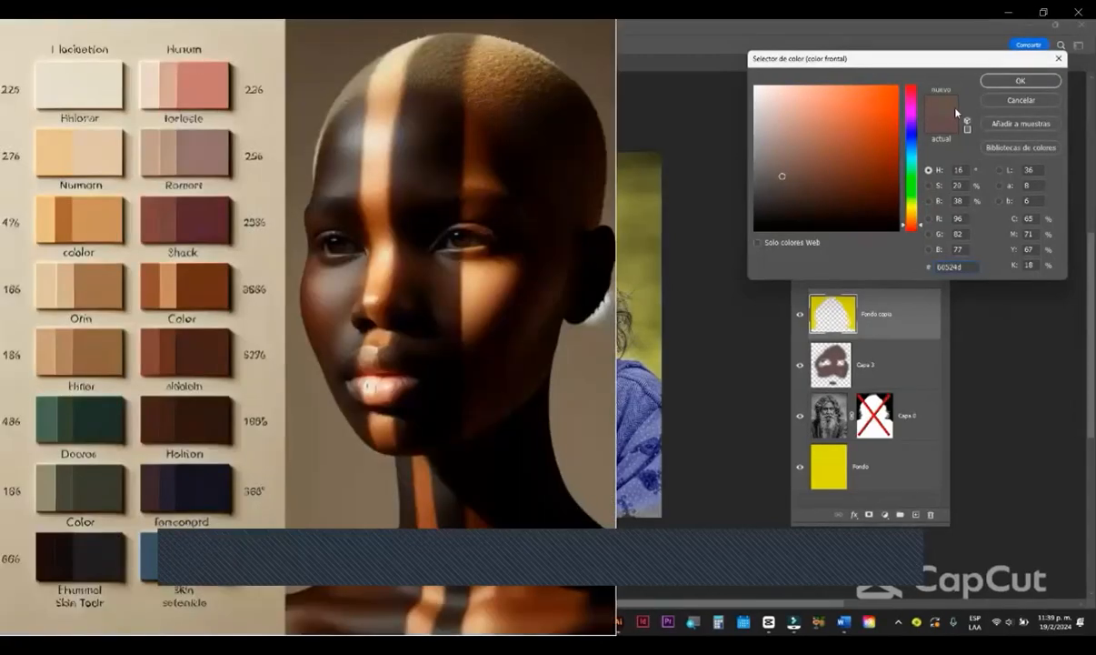
left_click(991, 101)
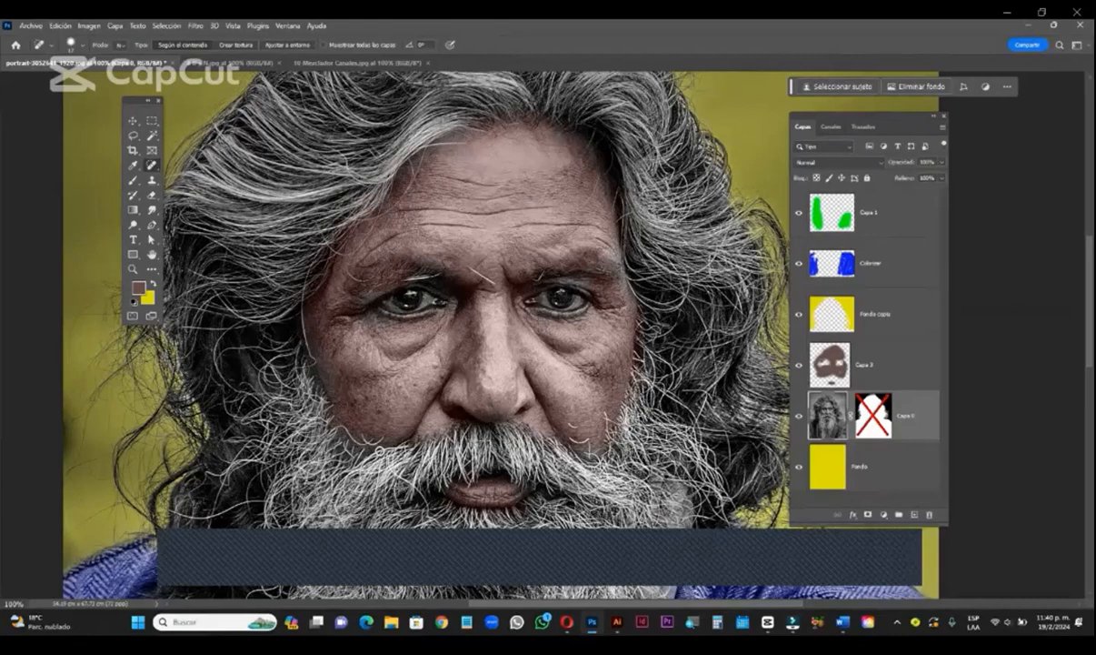
- Choose the Spot Healing Brush, reduce its hardness, and paint over the forehead wrinkle above the eyebrow on Capa 0
mouse_move(127, 100)
left_mouse_down()
mouse_move(302, 174)
mouse_move(290, 224)
left_mouse_up()
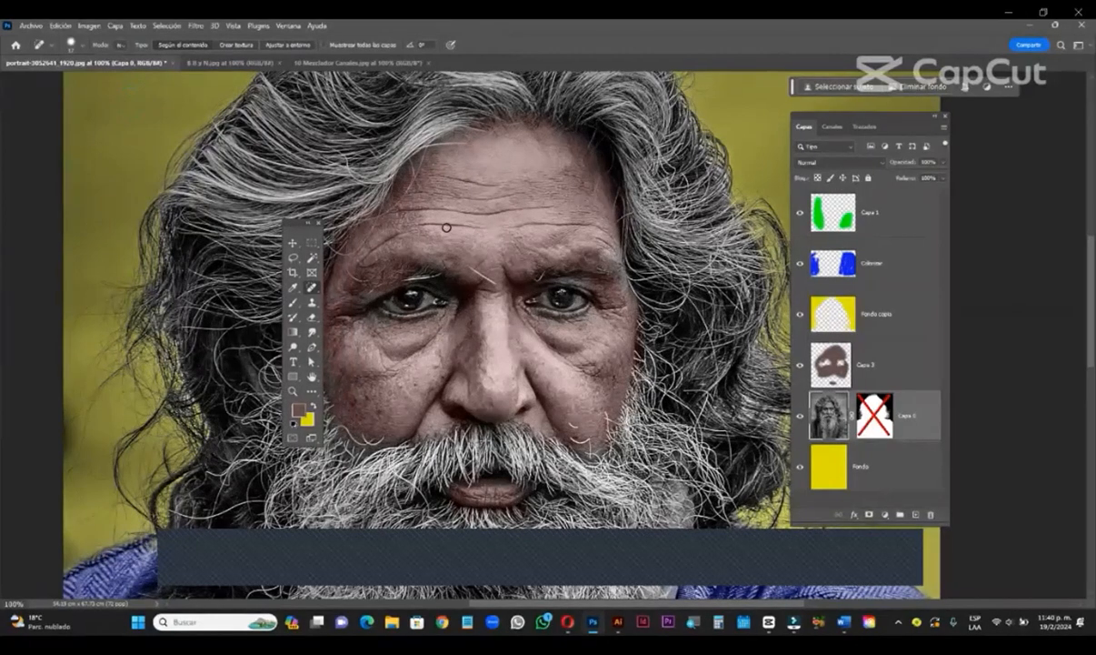
right_click(312, 289)
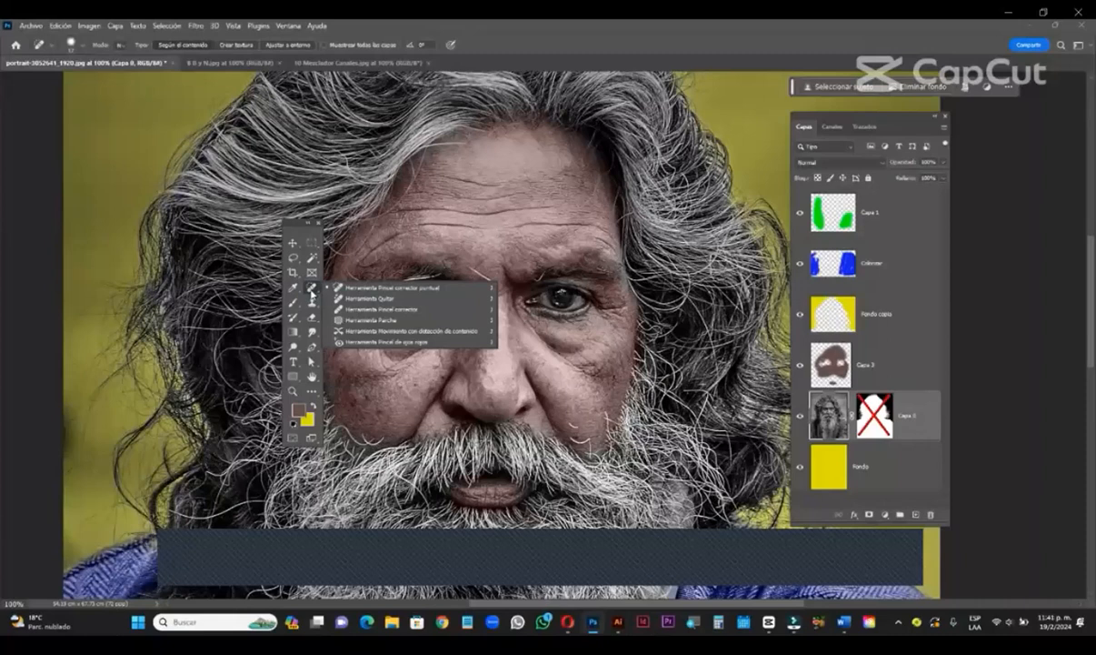
left_click(377, 290)
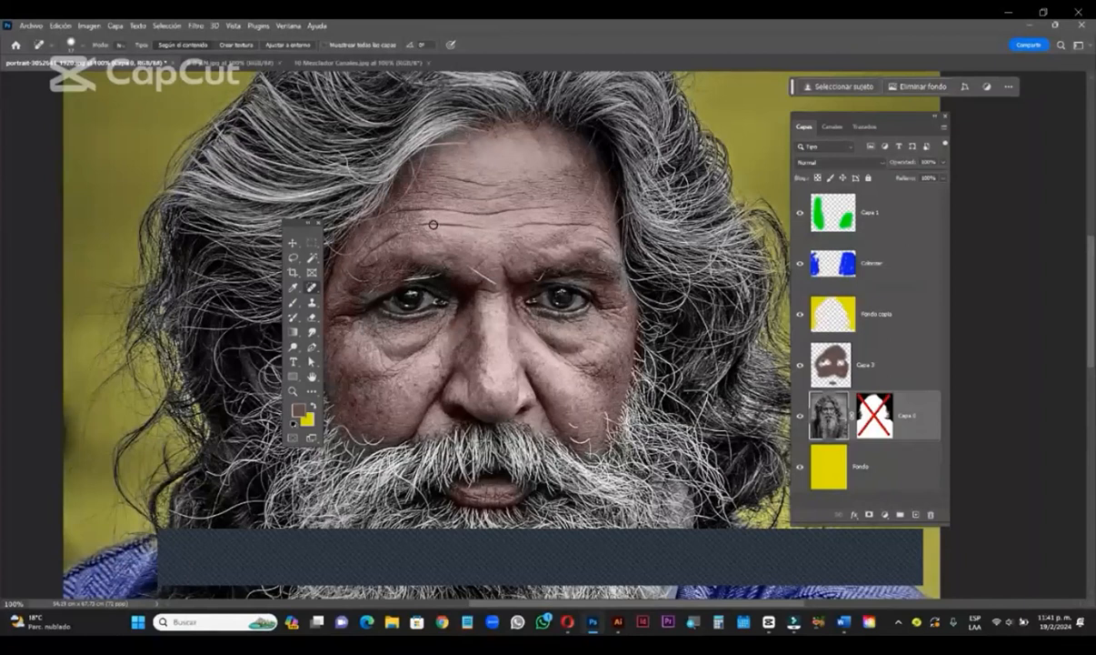
right_click(502, 220)
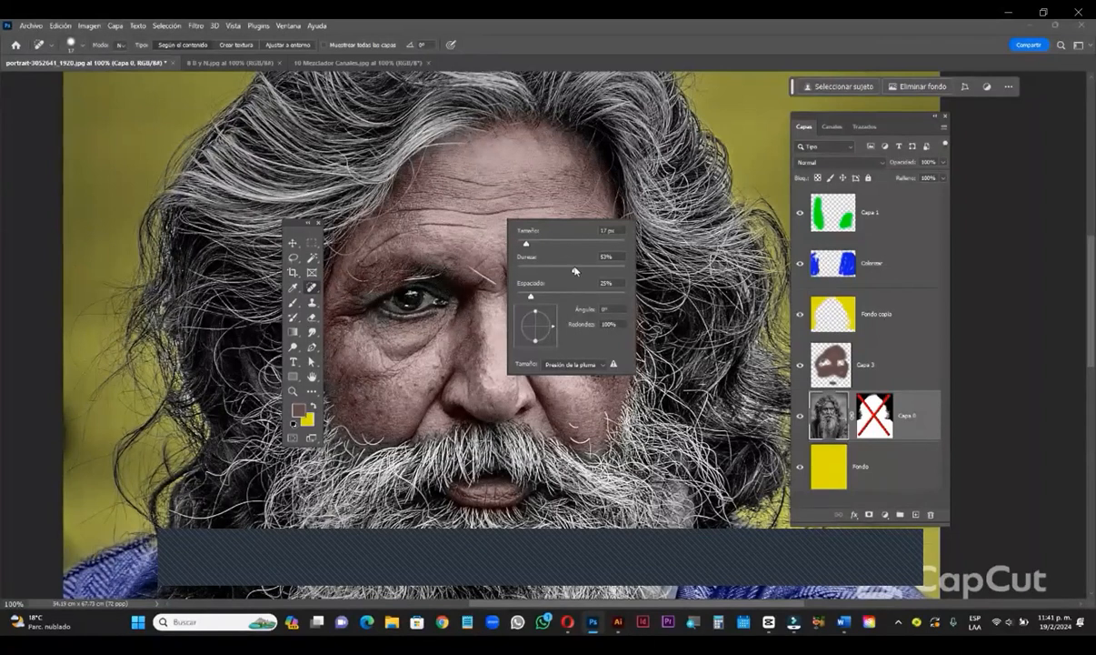
left_click_drag(575, 271, 550, 272)
key("Return")
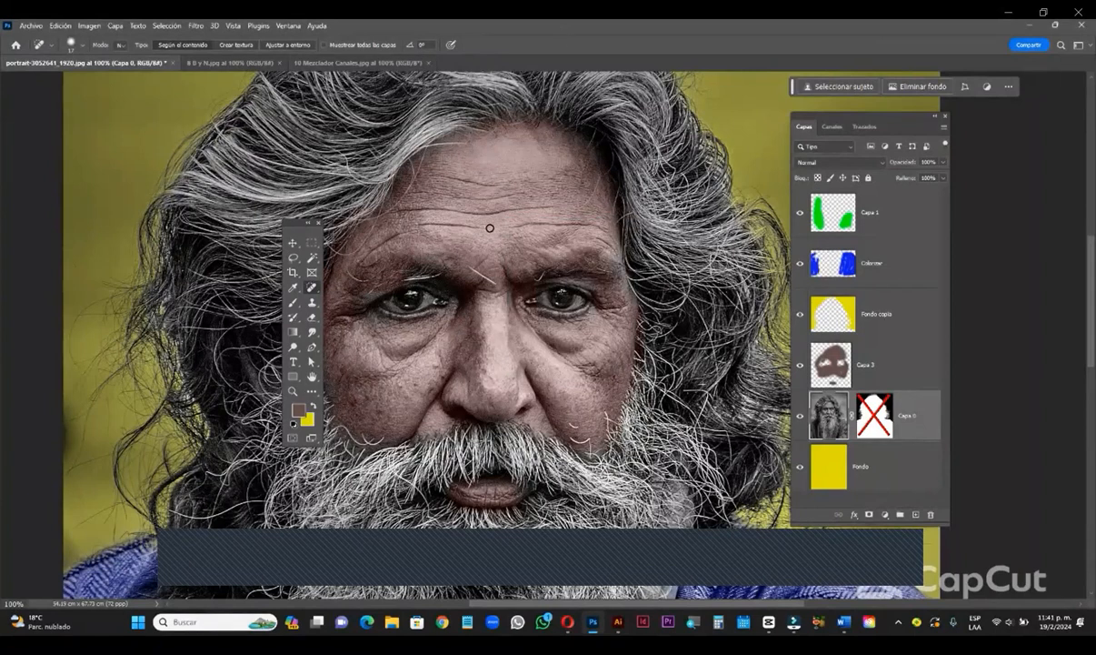
mouse_move(479, 229)
left_mouse_down()
mouse_move(419, 224)
mouse_move(448, 227)
mouse_move(429, 226)
left_mouse_up()
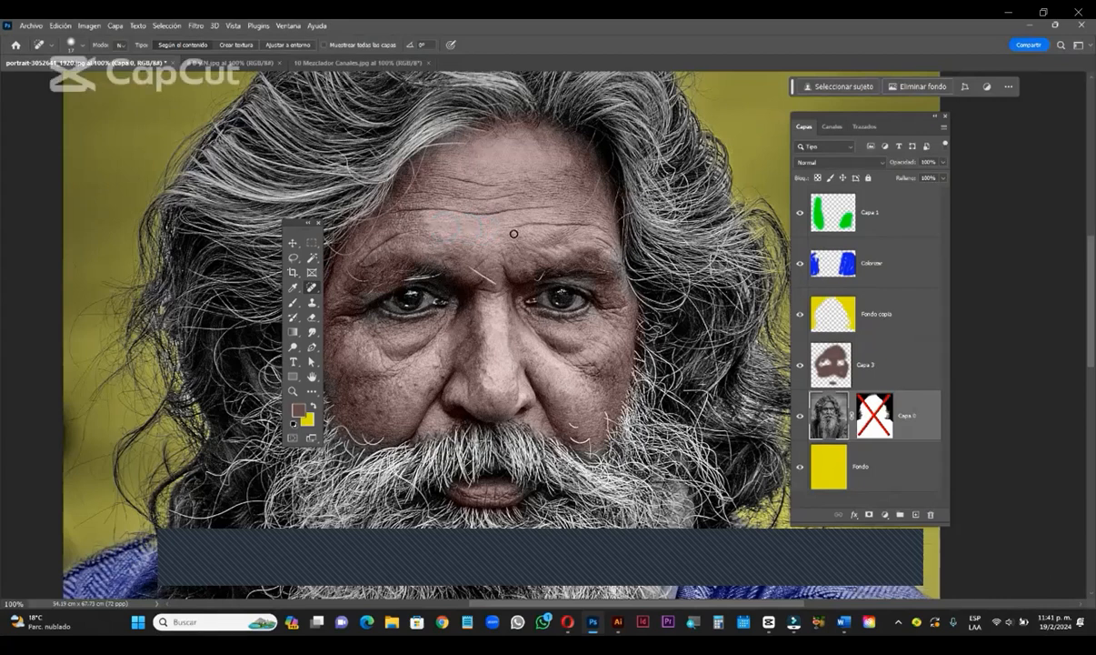
- Paint over the forehead wrinkles above the nose and across the lower forehead with the Spot Healing Brush on Capa 0
mouse_move(486, 215)
left_mouse_down()
mouse_move(568, 215)
mouse_move(493, 213)
mouse_move(551, 226)
left_mouse_up()
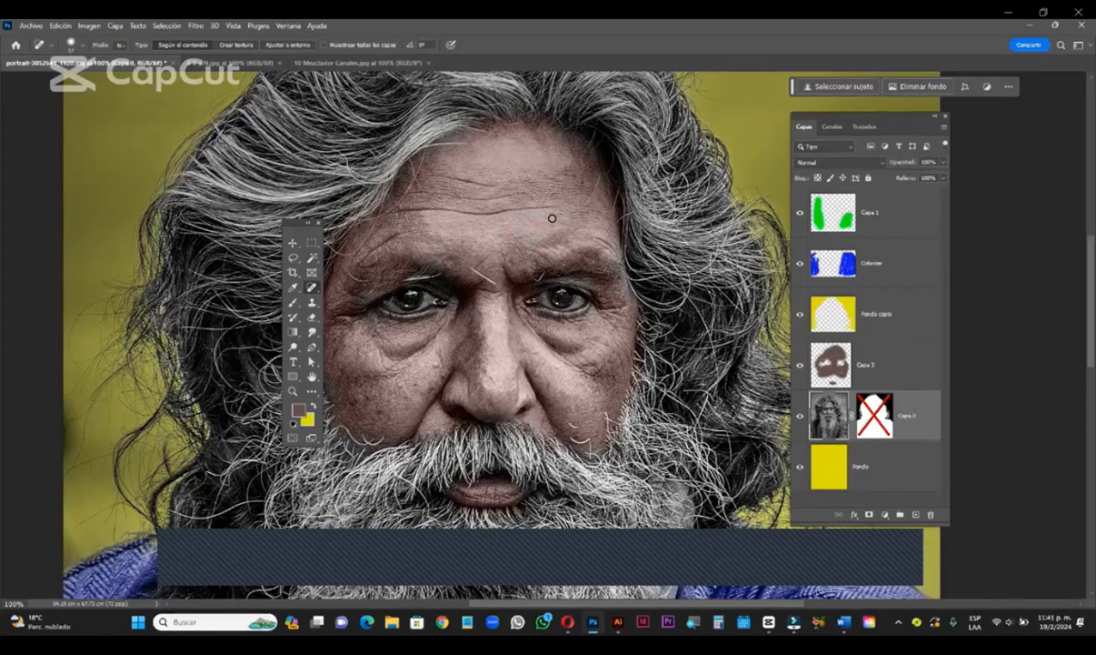
left_click_drag(527, 200, 477, 209)
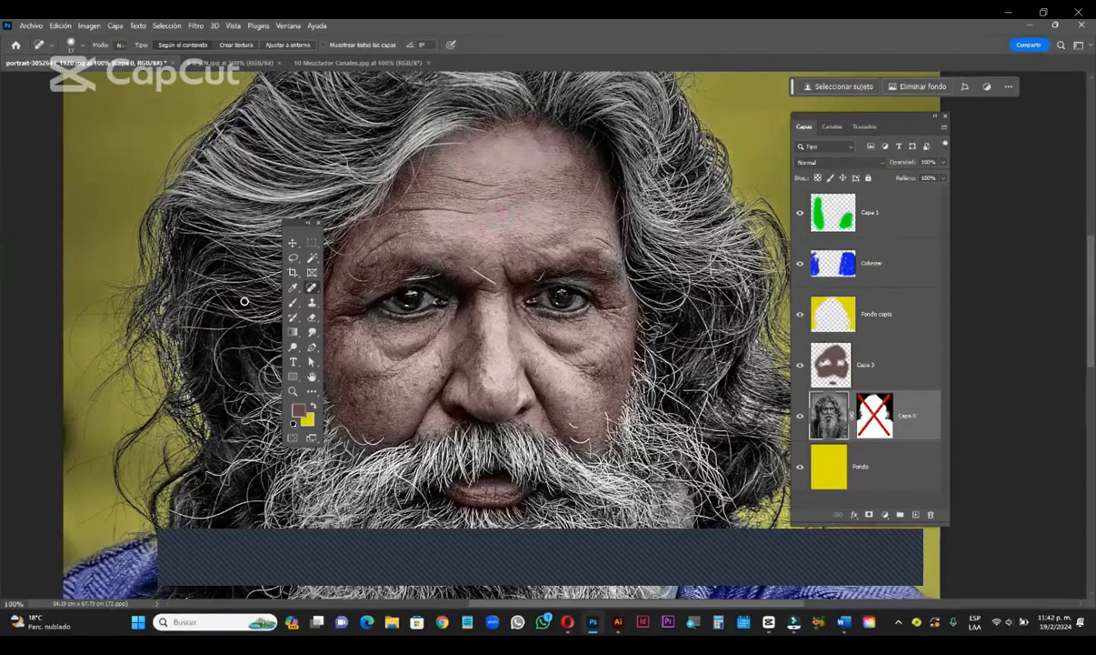
right_click(311, 291)
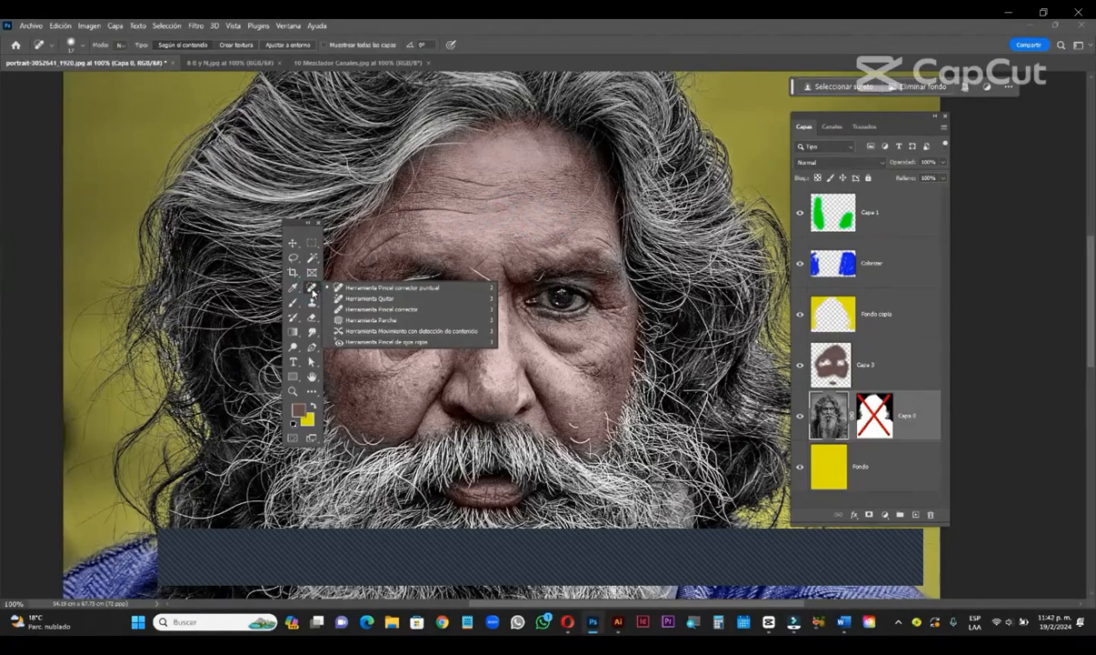
left_click(312, 293)
left_click_drag(291, 226, 285, 170)
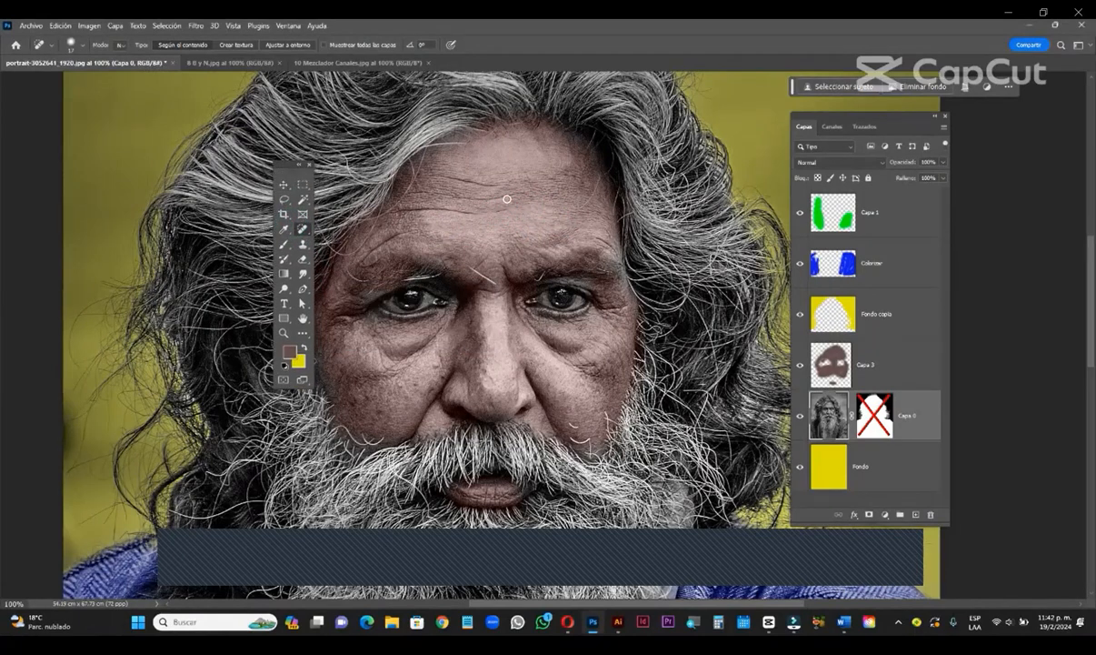
- Heal the remaining long wrinkles across the middle of the forehead and the crease beside the temple on Capa 0
mouse_move(523, 194)
left_mouse_down()
mouse_move(473, 199)
mouse_move(427, 187)
left_mouse_up()
mouse_move(493, 187)
left_mouse_down()
mouse_move(448, 177)
mouse_move(464, 212)
mouse_move(402, 210)
left_mouse_up()
left_click_drag(511, 208, 496, 212)
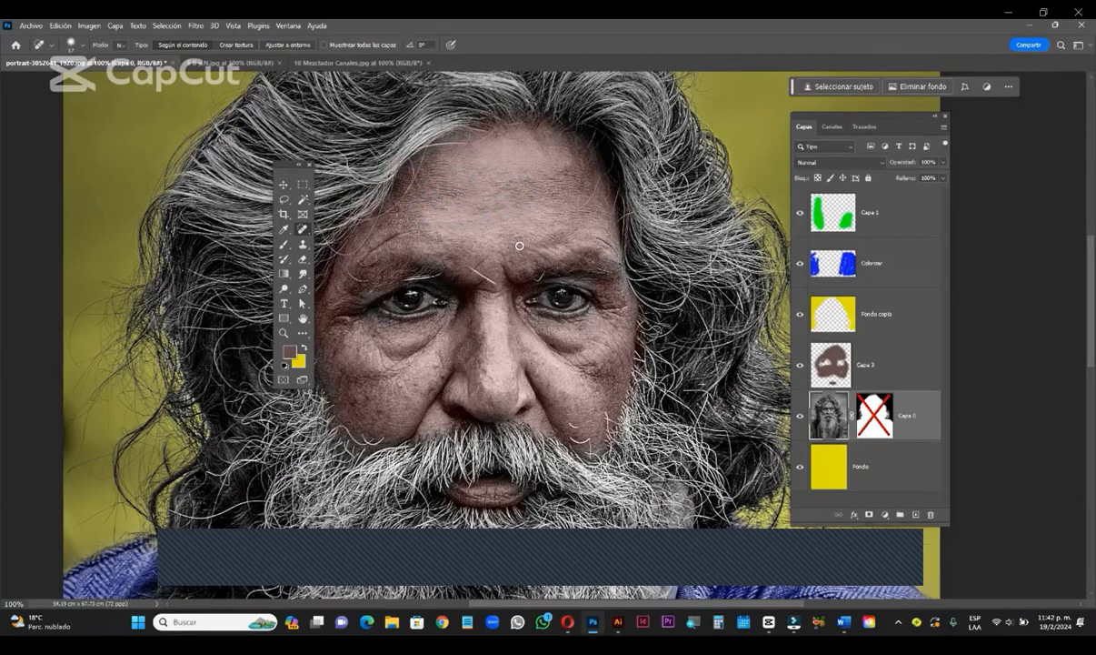
key("ctrl+minus")
key("ctrl+minus")
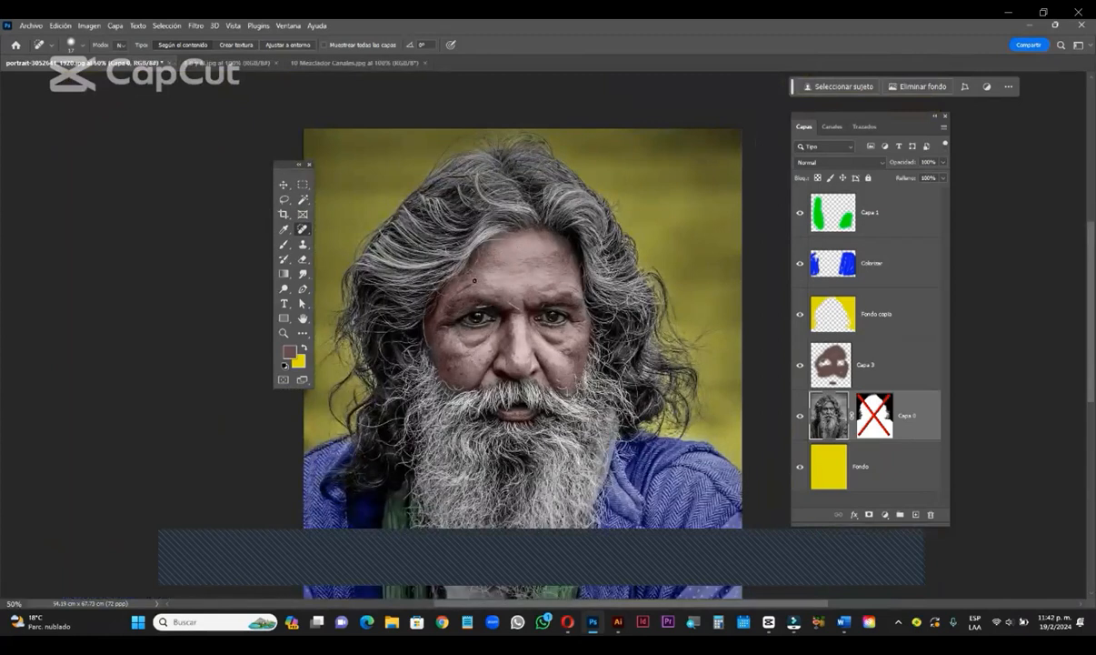
left_click_drag(469, 285, 461, 292)
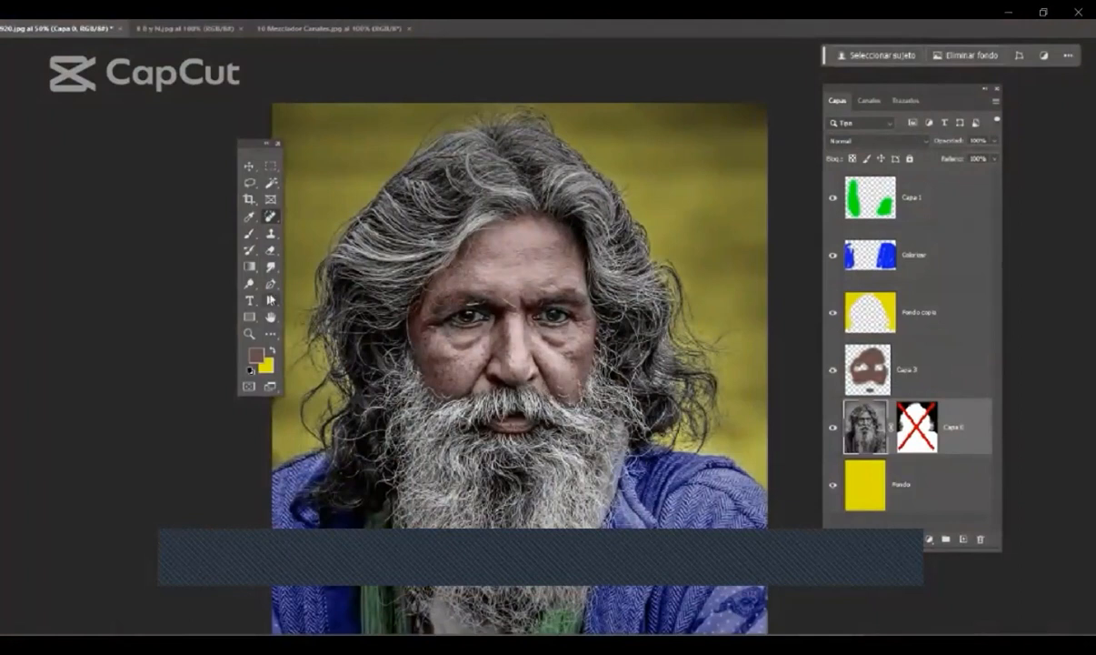
- Choose the Dodge tool (Sobreexponer) and shrink its brush to fit inside the eyes
left_click(251, 286)
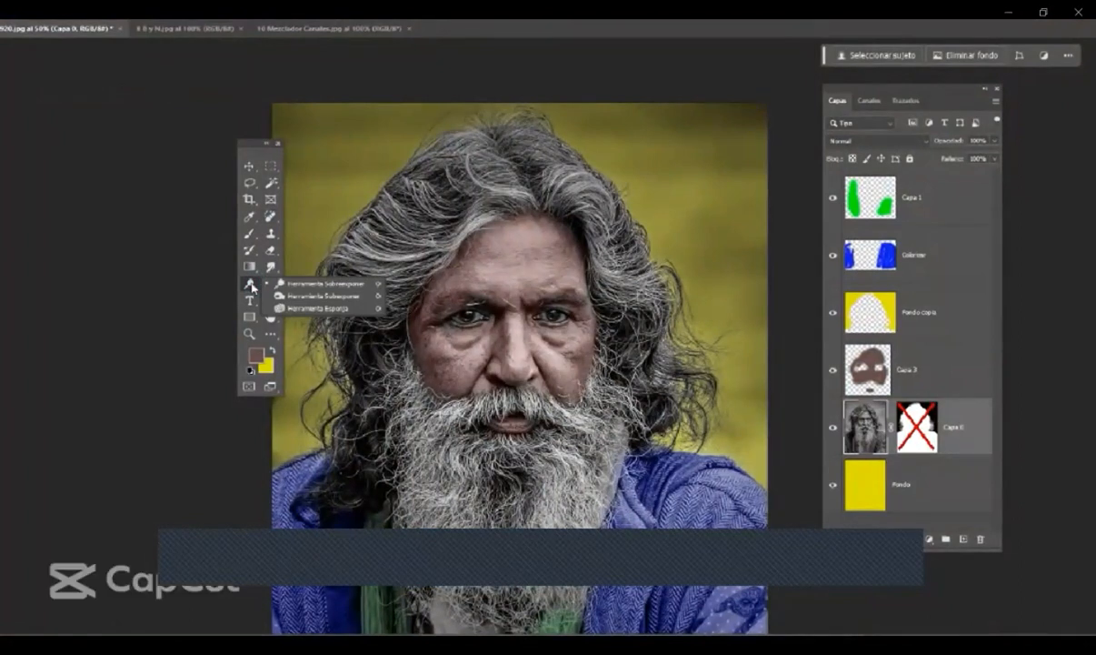
left_click(322, 288)
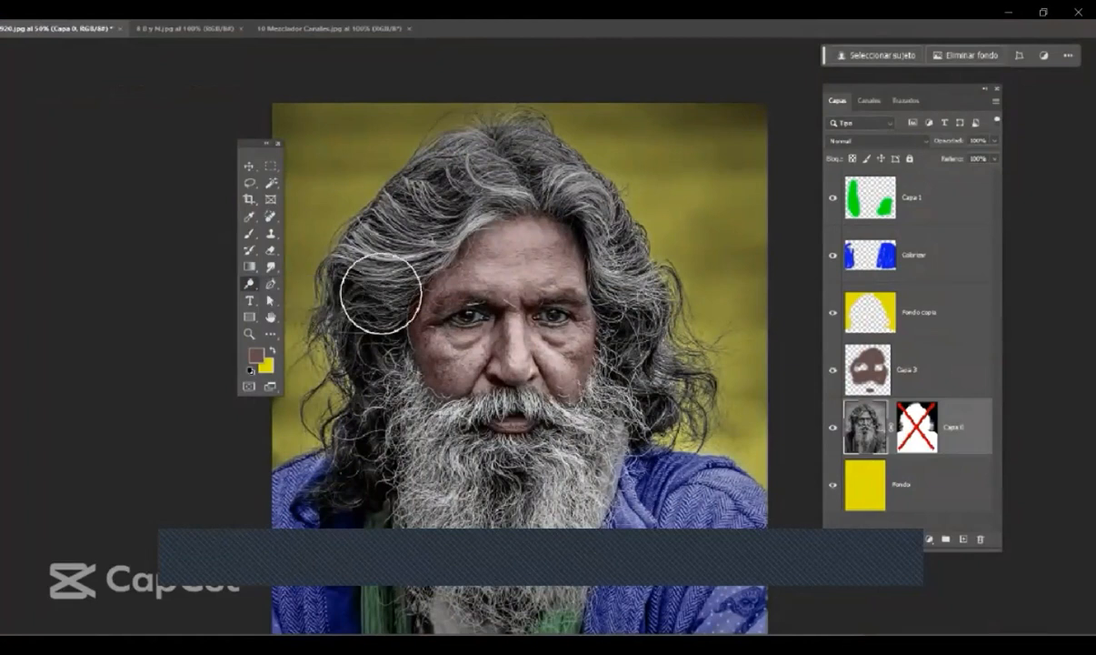
scroll(491, 314, "up", 3)
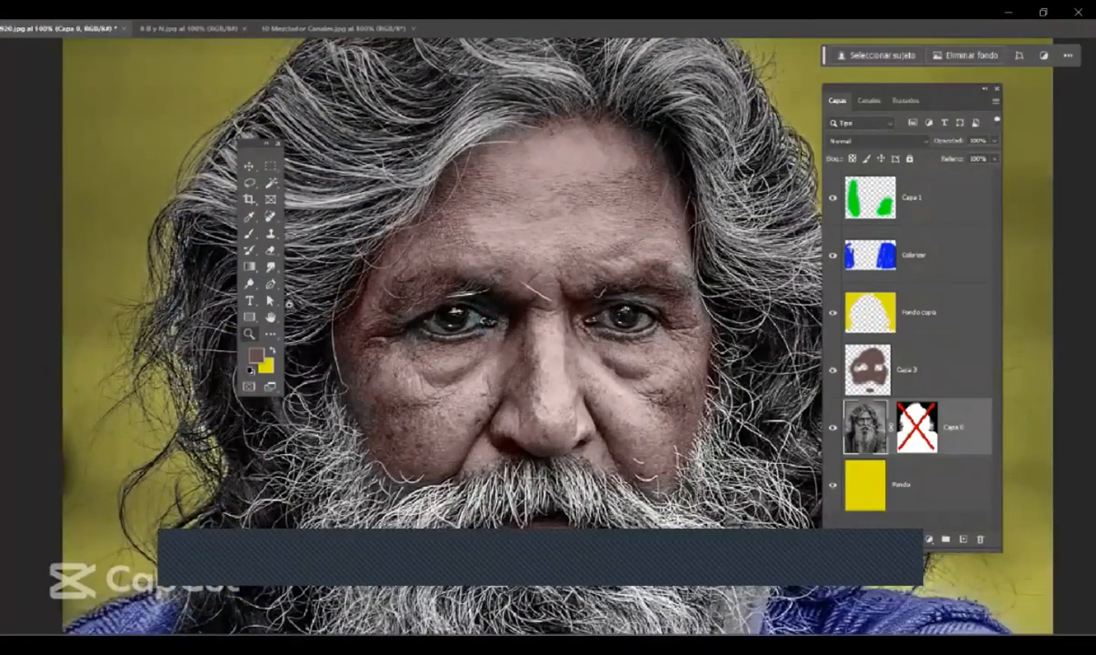
left_click(250, 283)
left_click(322, 282)
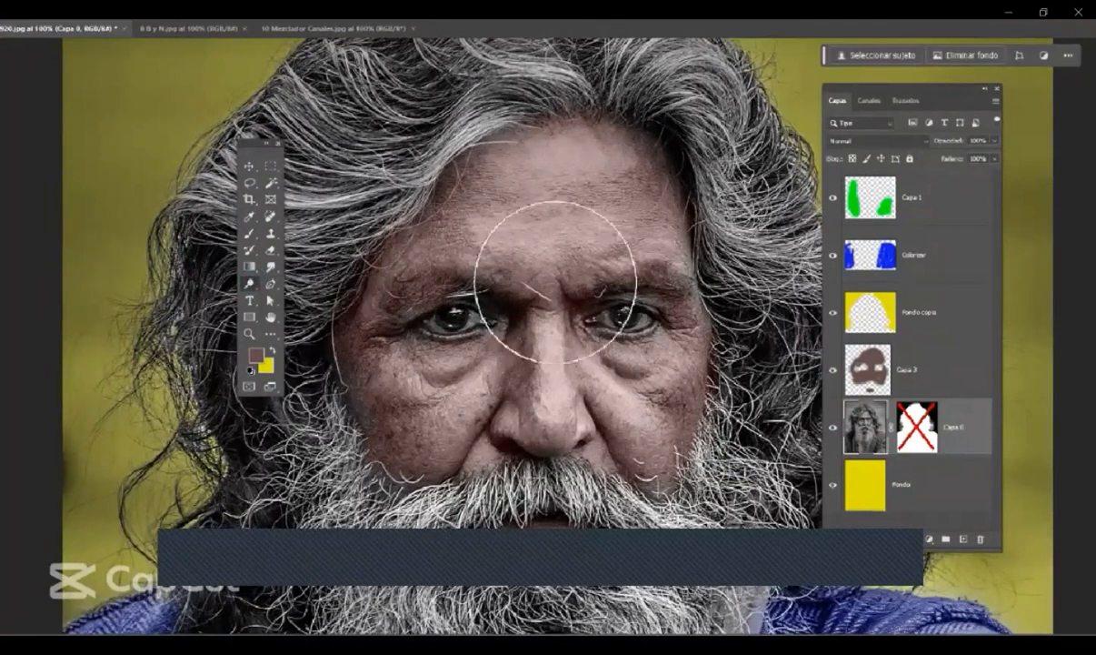
mouse_move(549, 314)
left_mouse_down()
mouse_move(498, 319)
mouse_move(433, 295)
left_mouse_up()
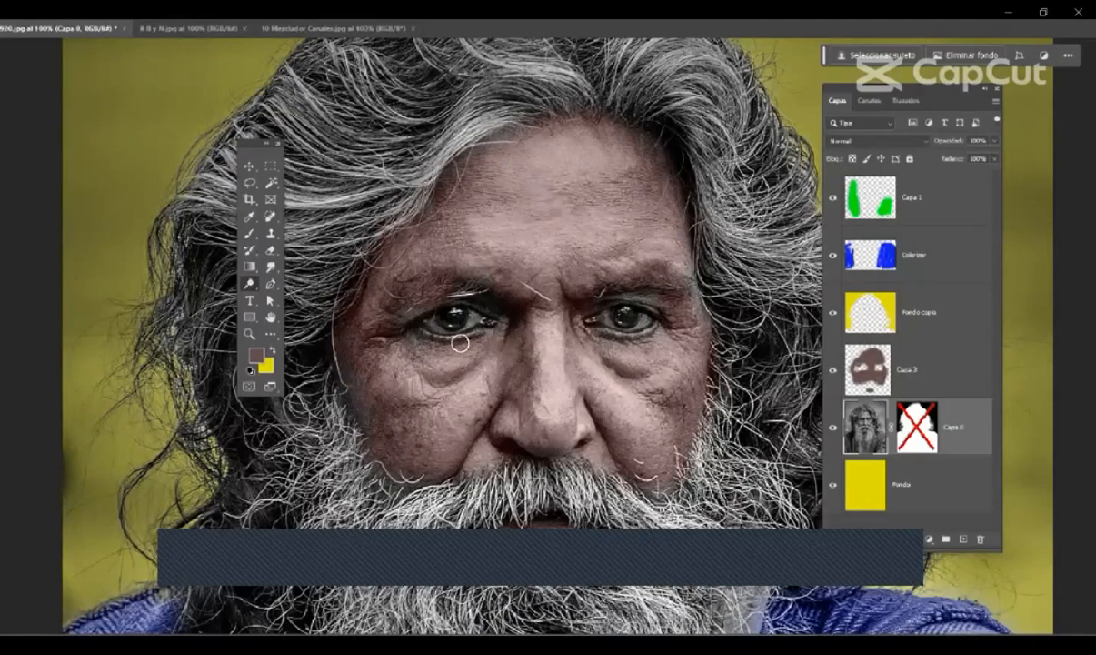
- Lighten the whites of both eyes on Capa 0 with the Dodge tool
left_click_drag(470, 323, 439, 326)
key("z")
left_click(493, 325)
key("o")
mouse_move(462, 315)
left_mouse_down()
mouse_move(556, 328)
mouse_move(462, 331)
left_mouse_up()
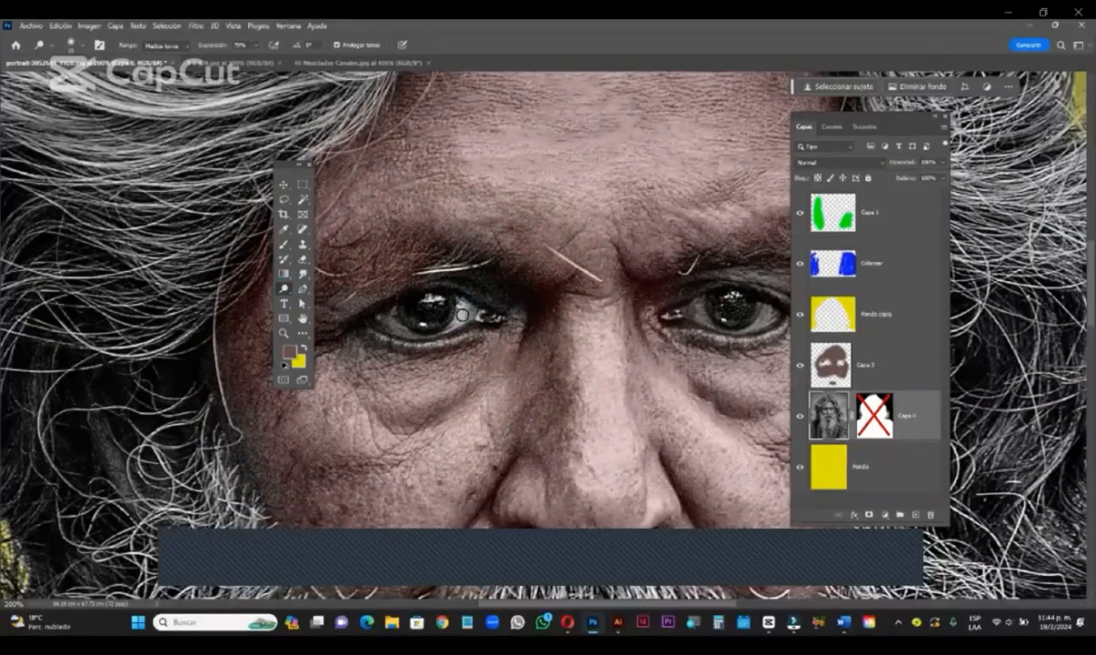
left_click_drag(404, 326, 396, 314)
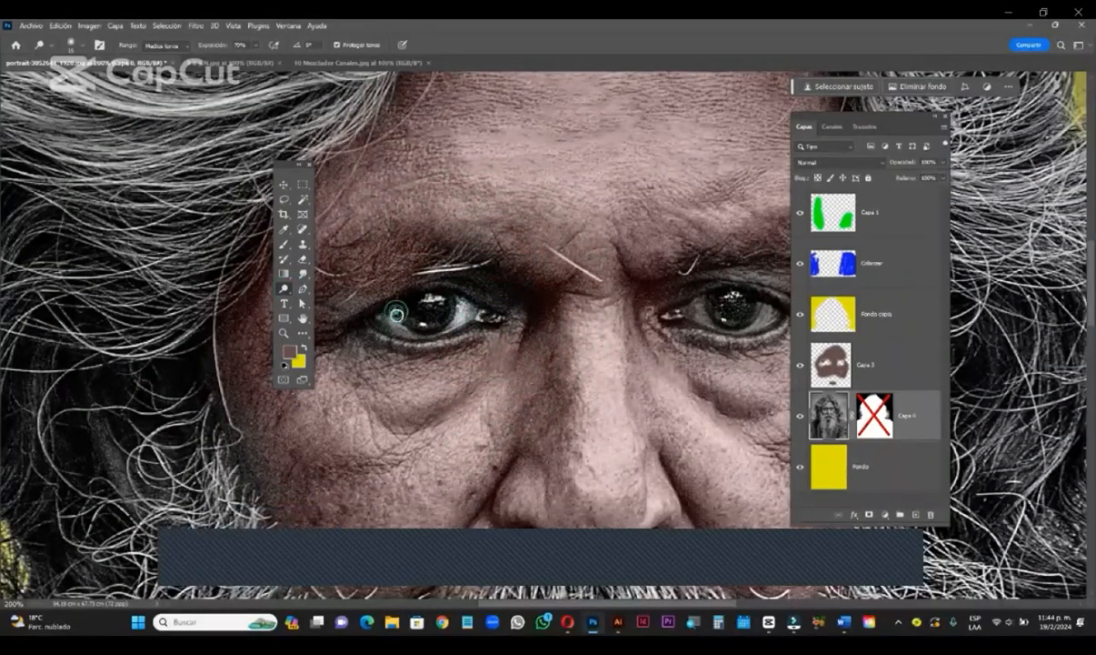
left_click_drag(704, 310, 709, 316)
left_click(764, 316)
- Examine the retouched eyes and forehead in the context of the whole portrait
scroll(762, 316, "down", 3)
scroll(612, 315, "up", 1)
left_click(610, 306)
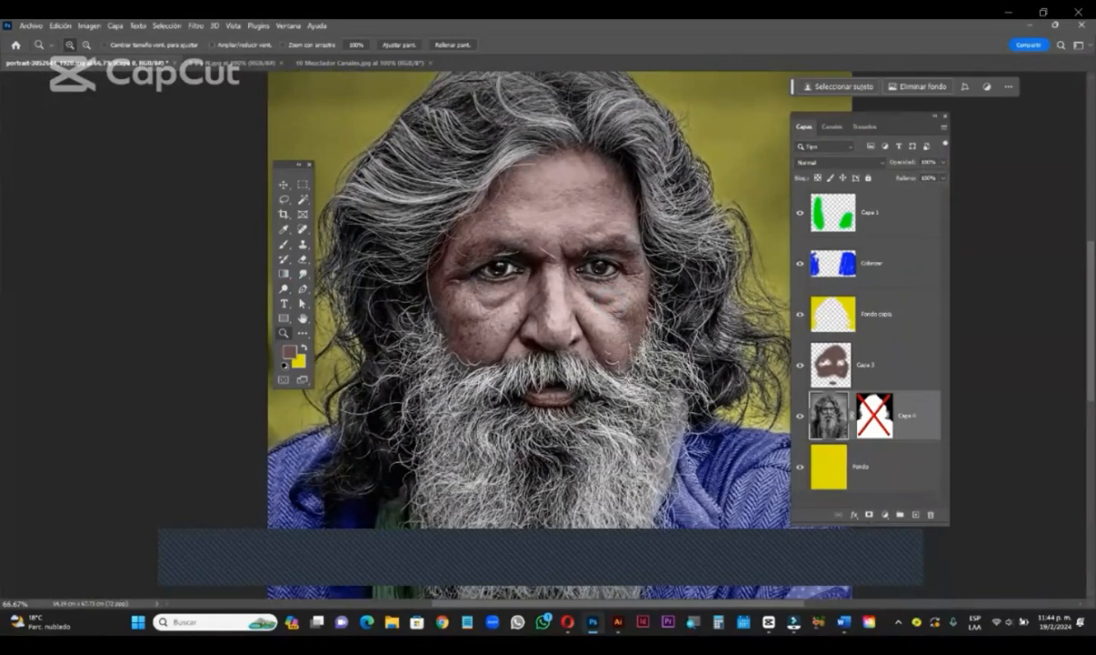
scroll(610, 327, "down", 1)
left_click_drag(610, 326, 585, 317)
key("v")
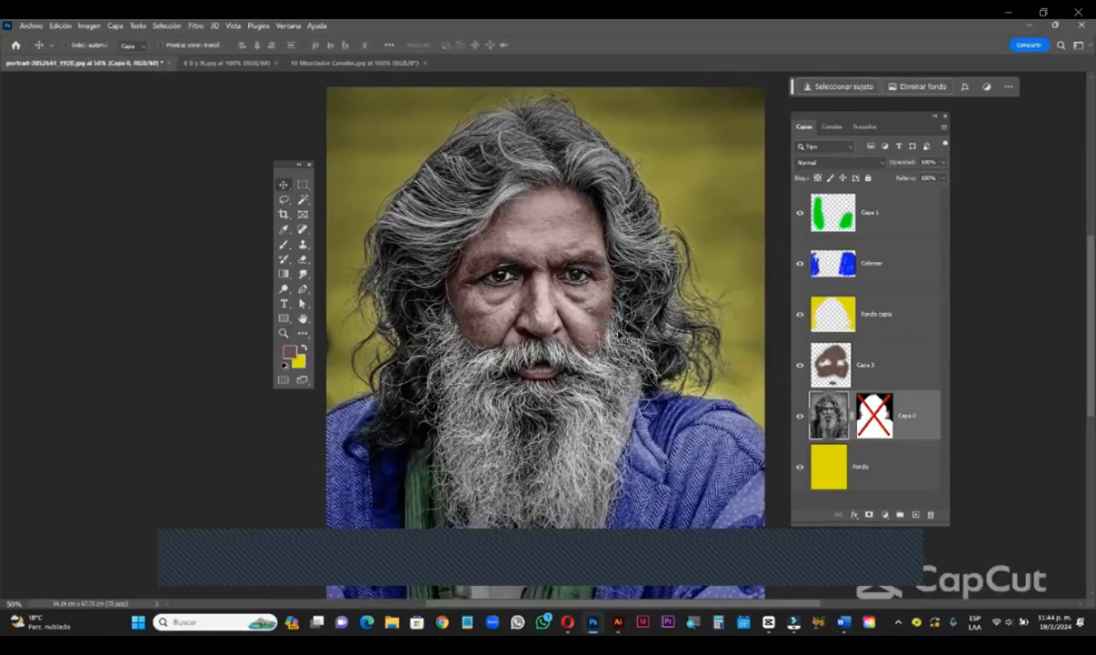
key("z")
left_click(622, 329, "alt")
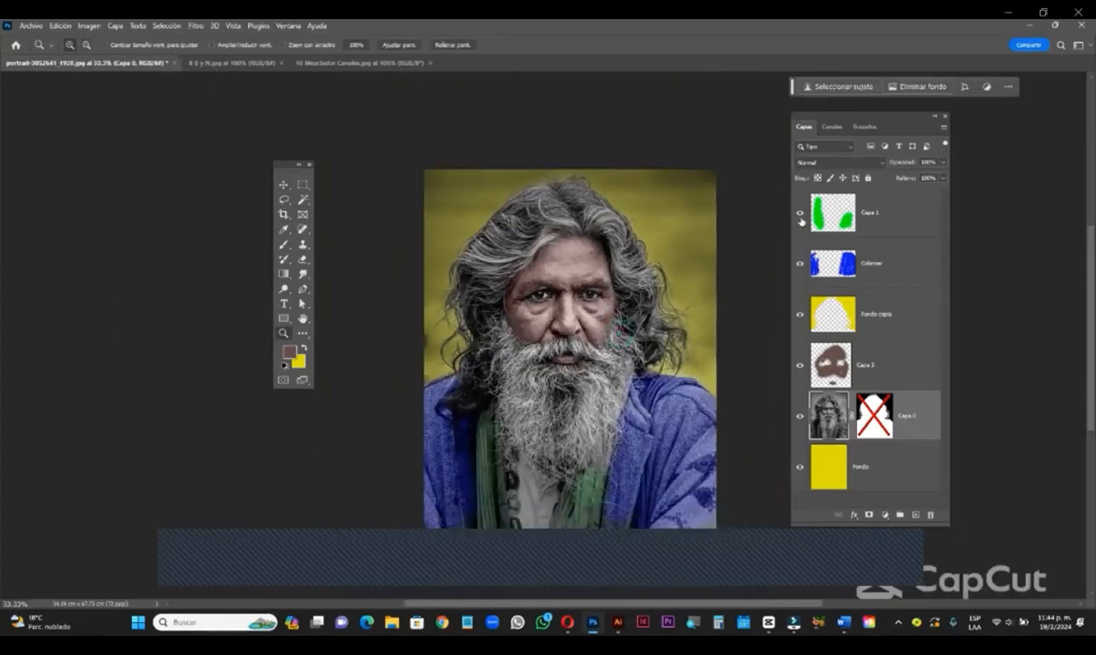
- Toggle the visibility of the green, blue, yellow background and skin color layers to compare the portrait with and without color
left_click(800, 263)
left_click(800, 313)
left_click(800, 364)
left_click(800, 364)
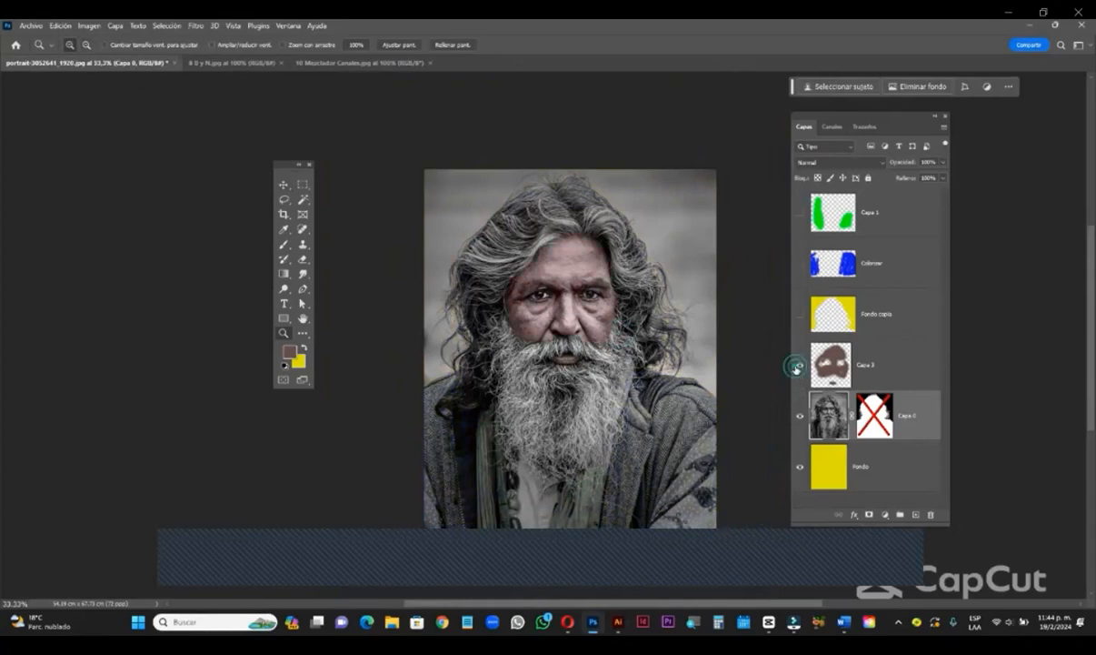
left_click(800, 314)
left_click(800, 263)
left_click(799, 212)
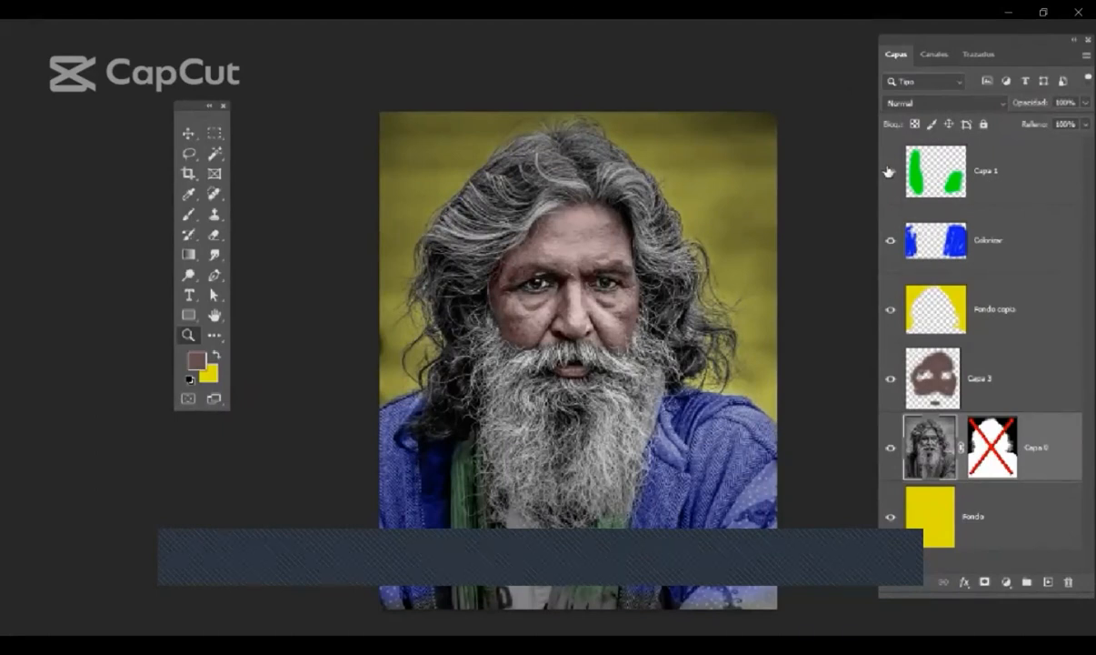
left_click(889, 239)
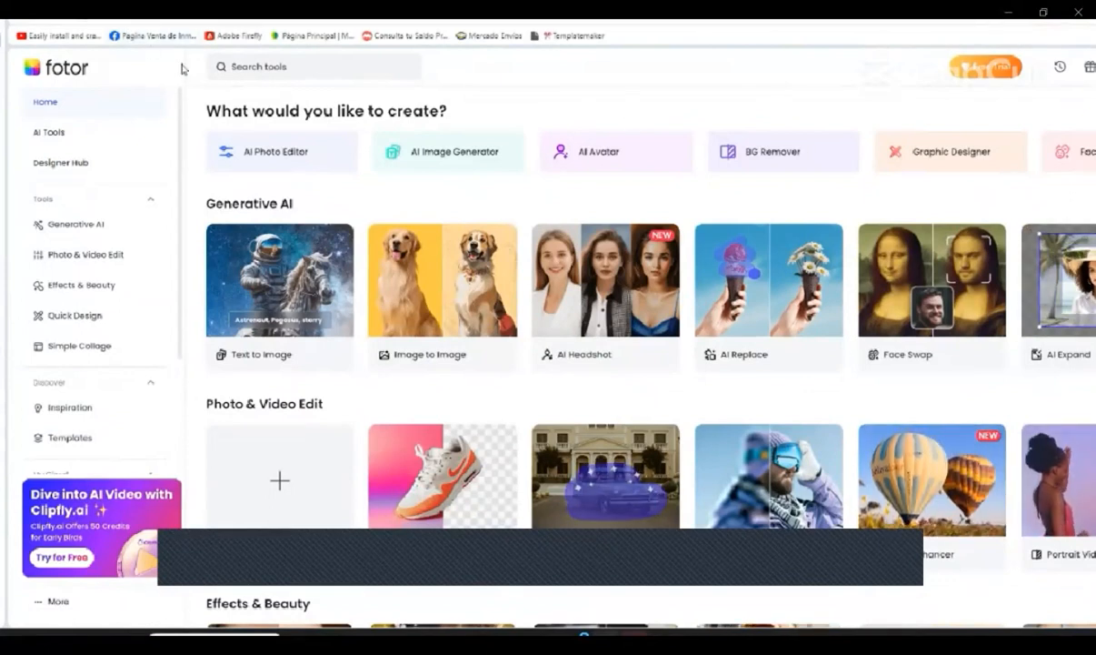
- Switch to Fotor in the browser and look through its home page's tool categories, quick-start tools, collages and templates
scroll(113, 304, "down", 3)
scroll(112, 304, "up", 2)
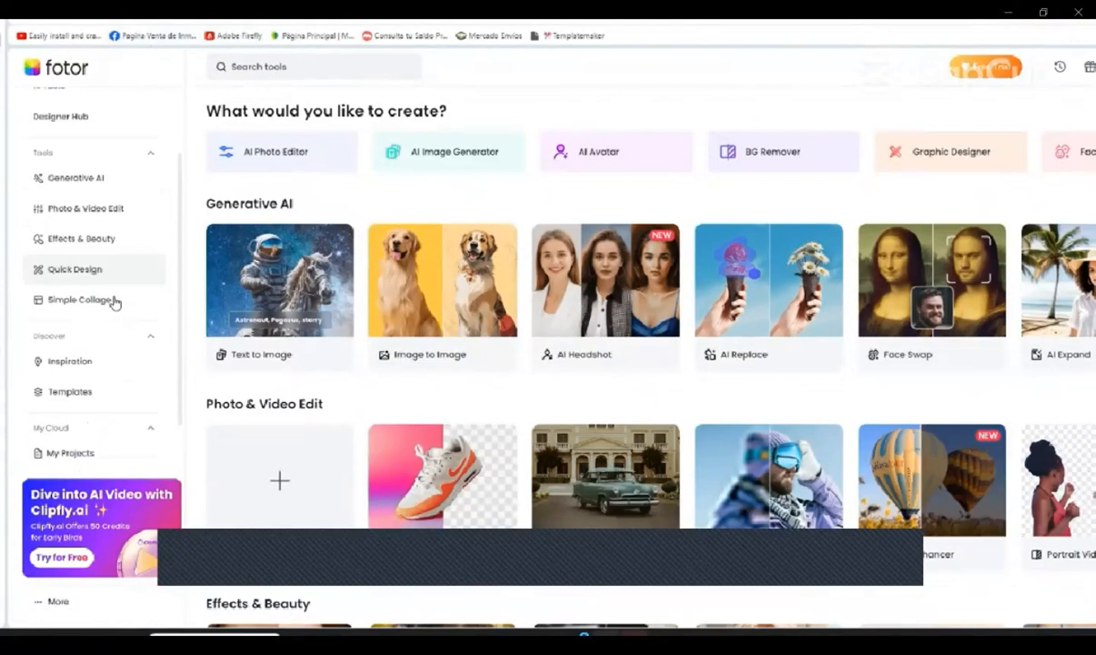
scroll(113, 304, "up", 1)
scroll(112, 301, "down", 3)
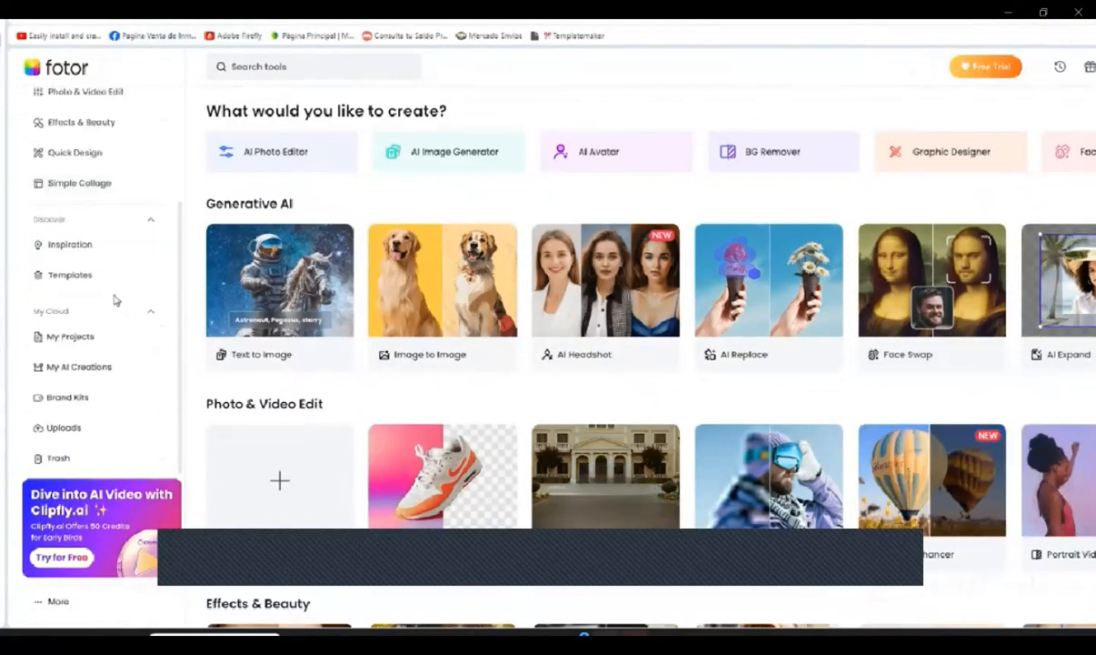
scroll(113, 298, "up", 4)
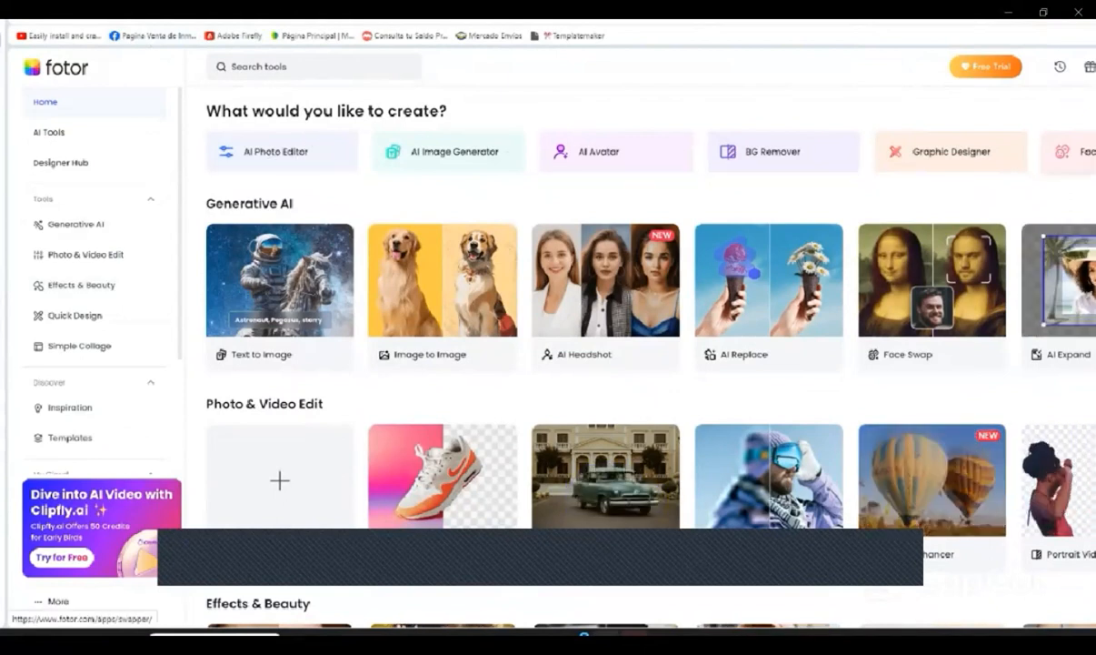
left_click(1094, 152)
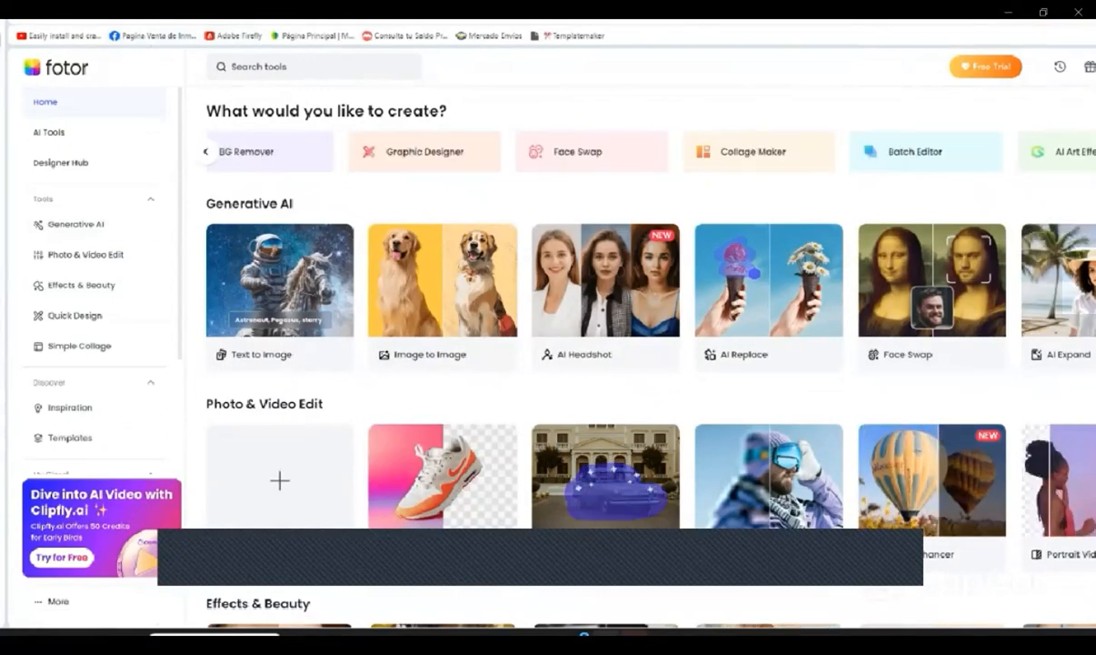
scroll(489, 272, "down", 3)
scroll(418, 263, "up", 3)
scroll(241, 263, "down", 4)
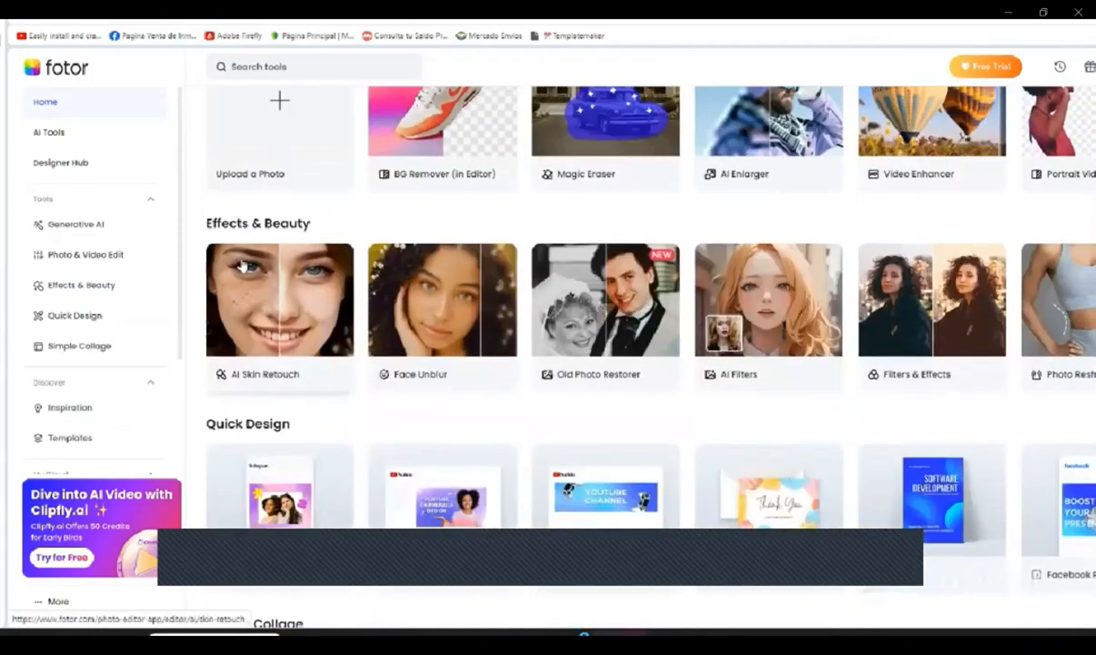
scroll(242, 264, "down", 1)
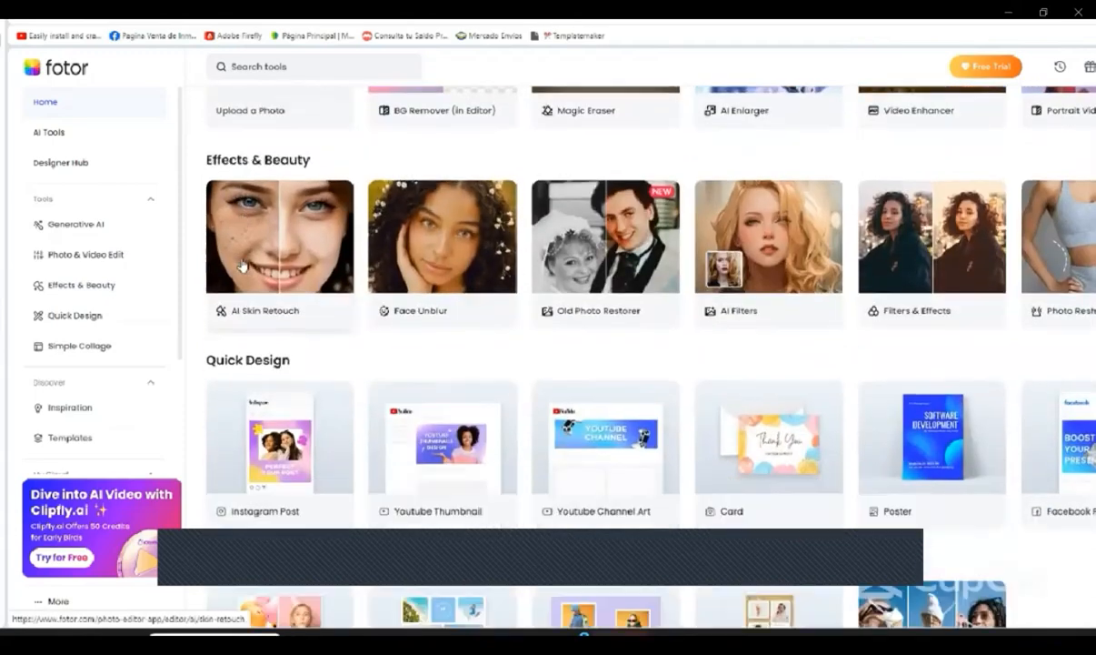
scroll(241, 265, "down", 5)
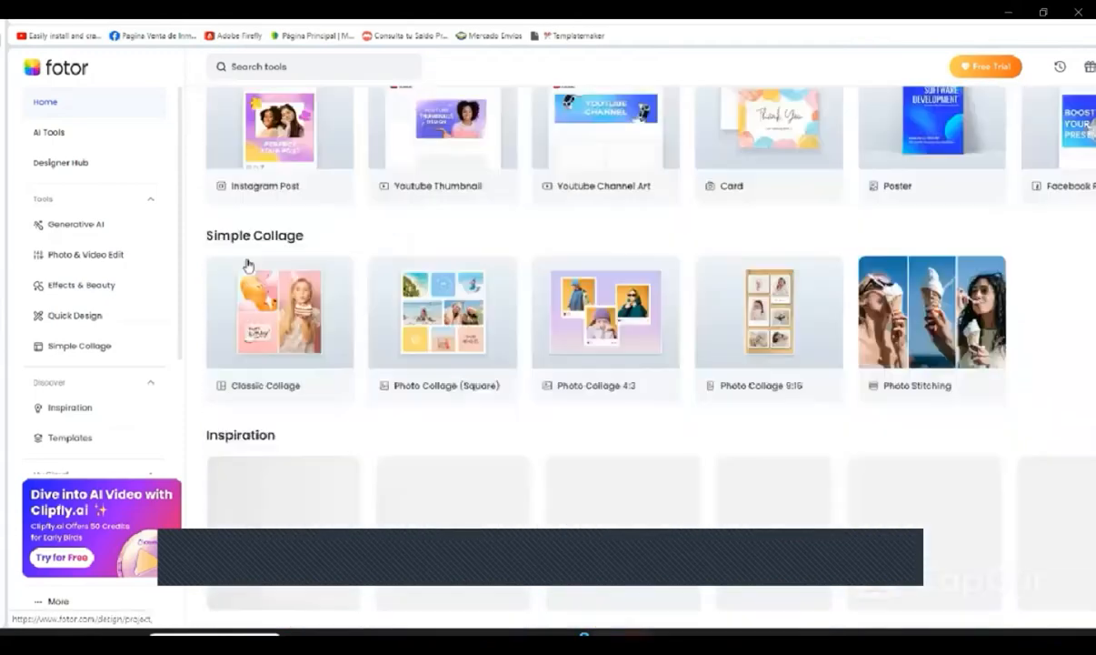
scroll(309, 315, "down", 3)
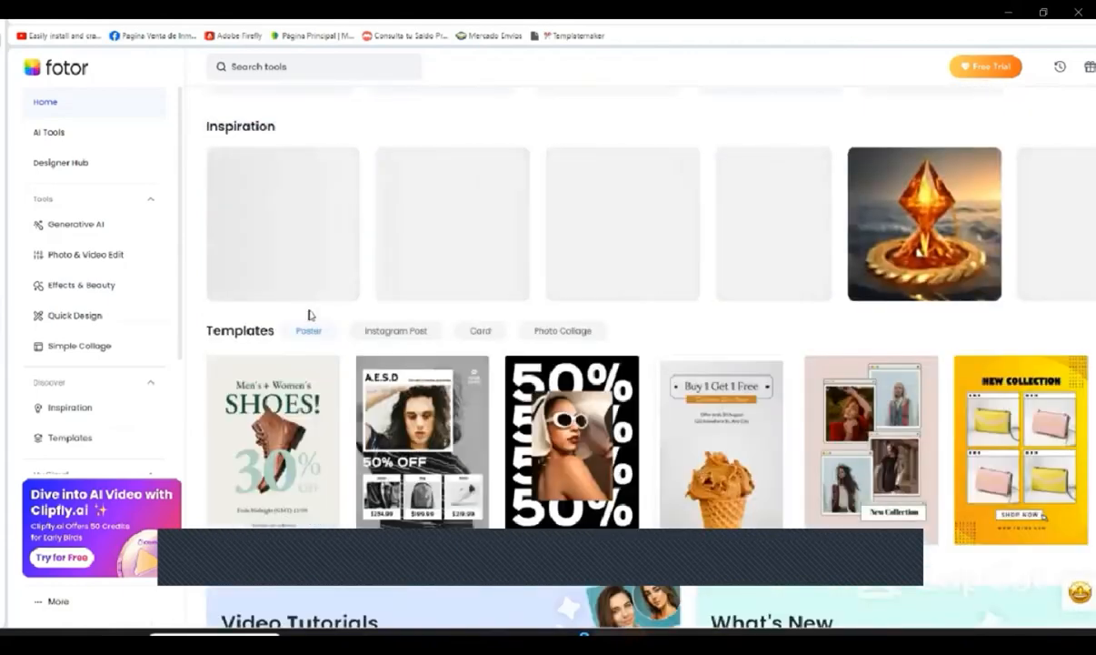
scroll(309, 314, "down", 1)
scroll(309, 314, "up", 5)
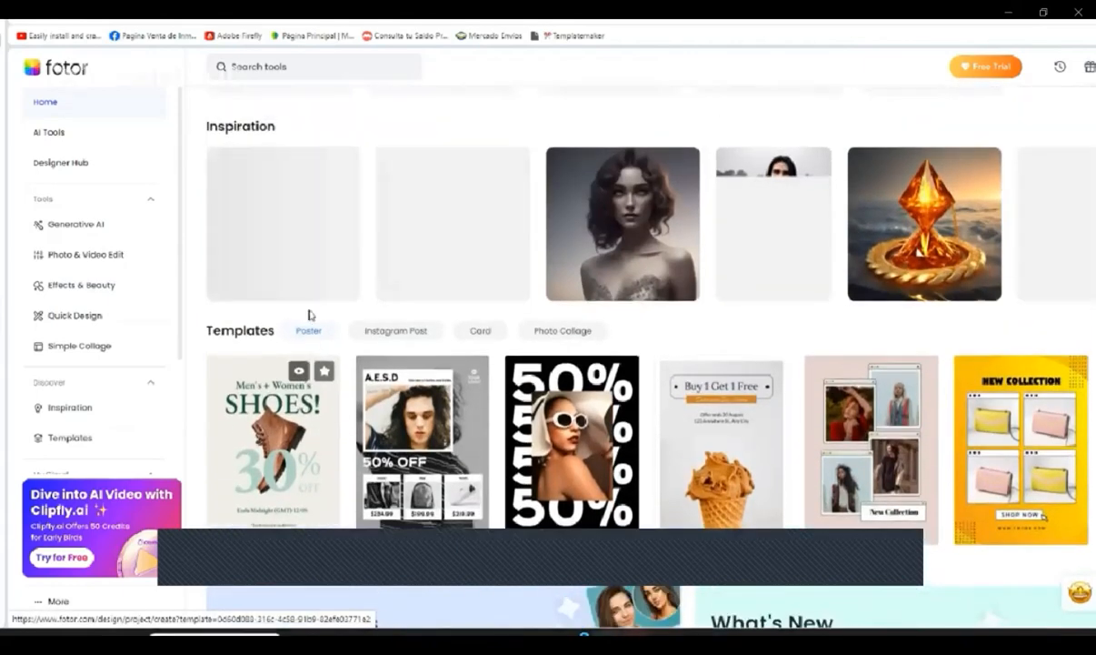
scroll(372, 243, "up", 10)
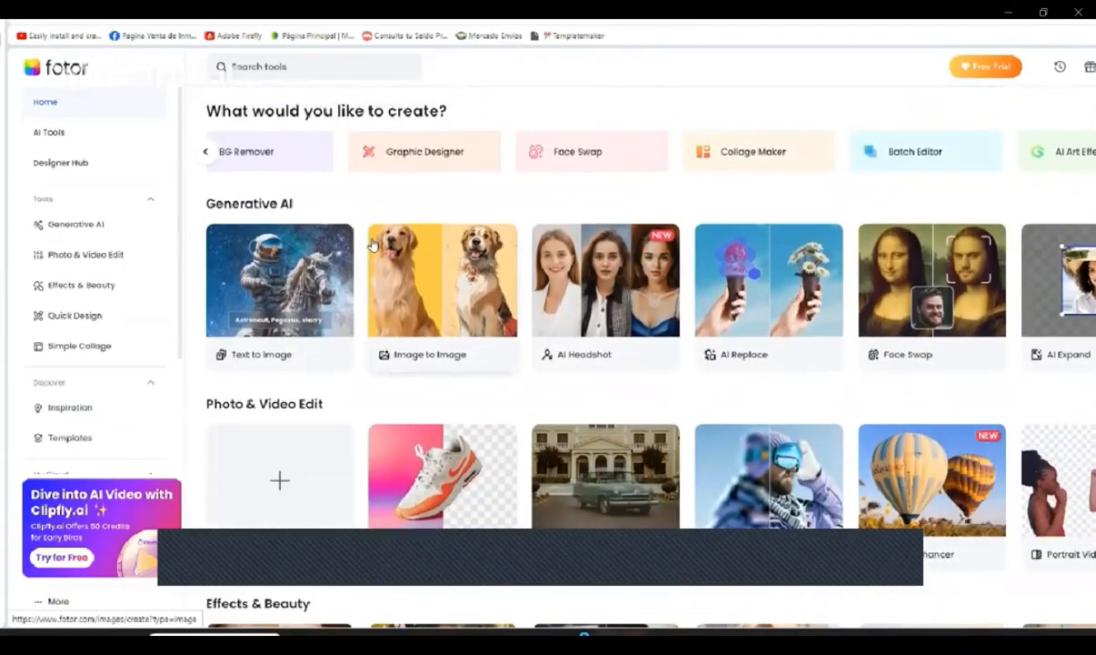
left_click(208, 155)
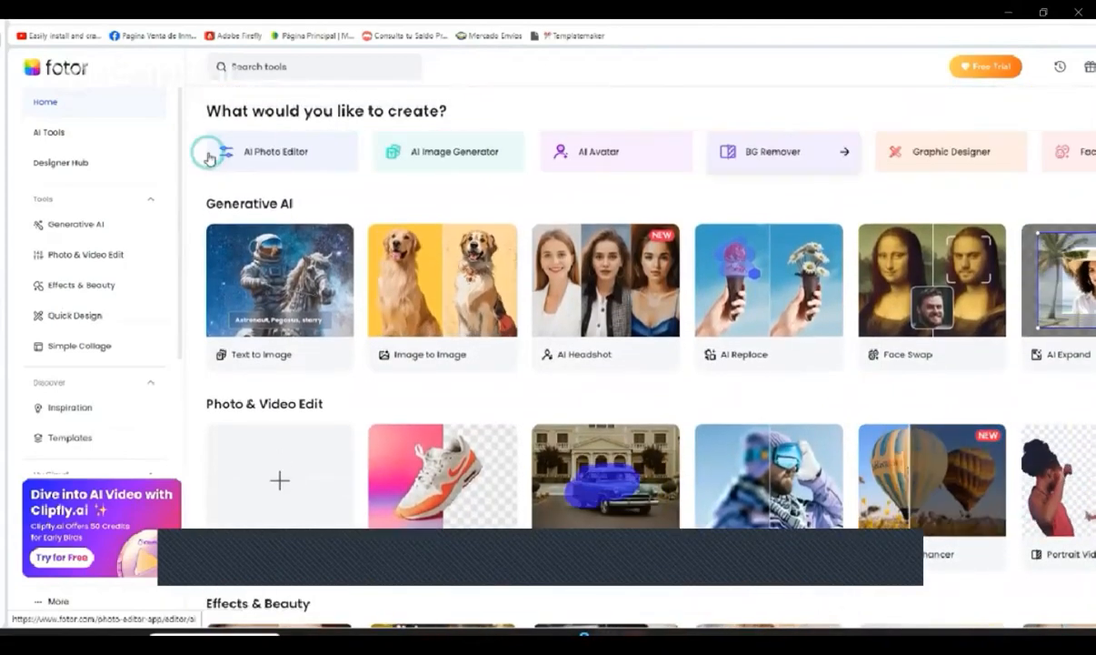
- Open the black-and-white portrait in Fotor's AI Photo Editor
left_click(289, 154)
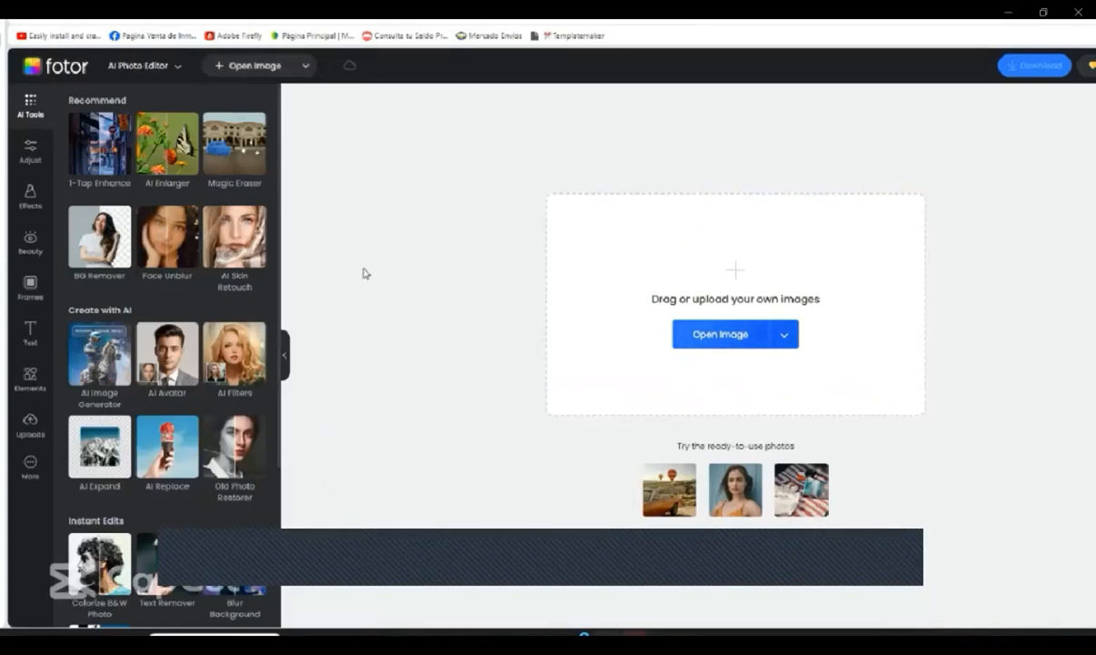
left_click(721, 334)
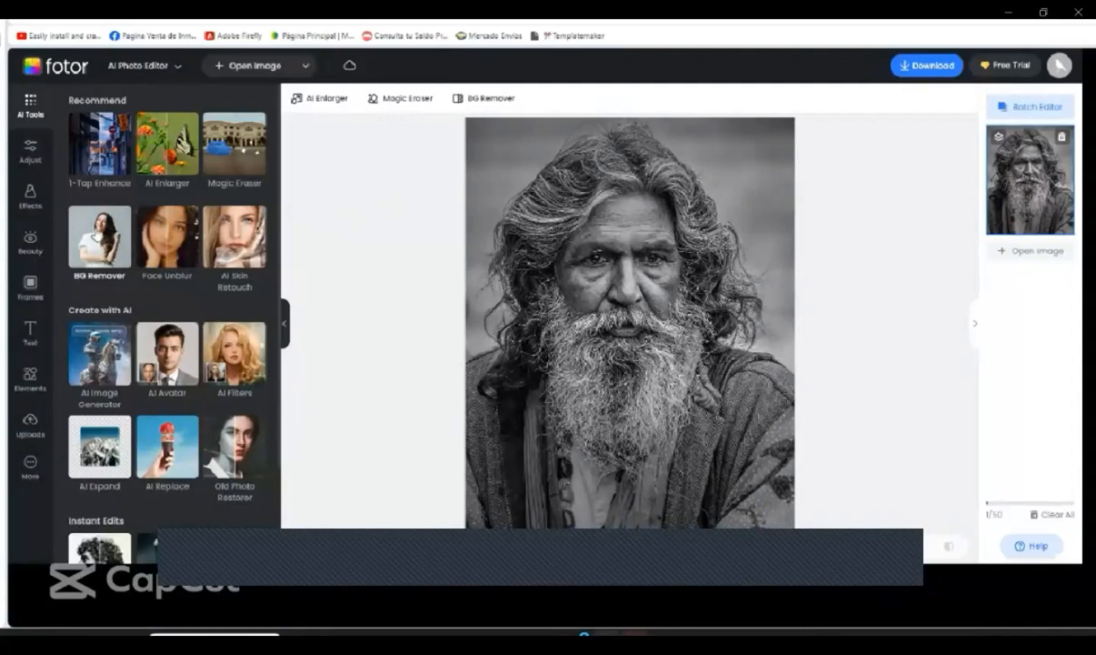
- Remove the portrait's background with BG Remover and bring up the download options
left_click(100, 208)
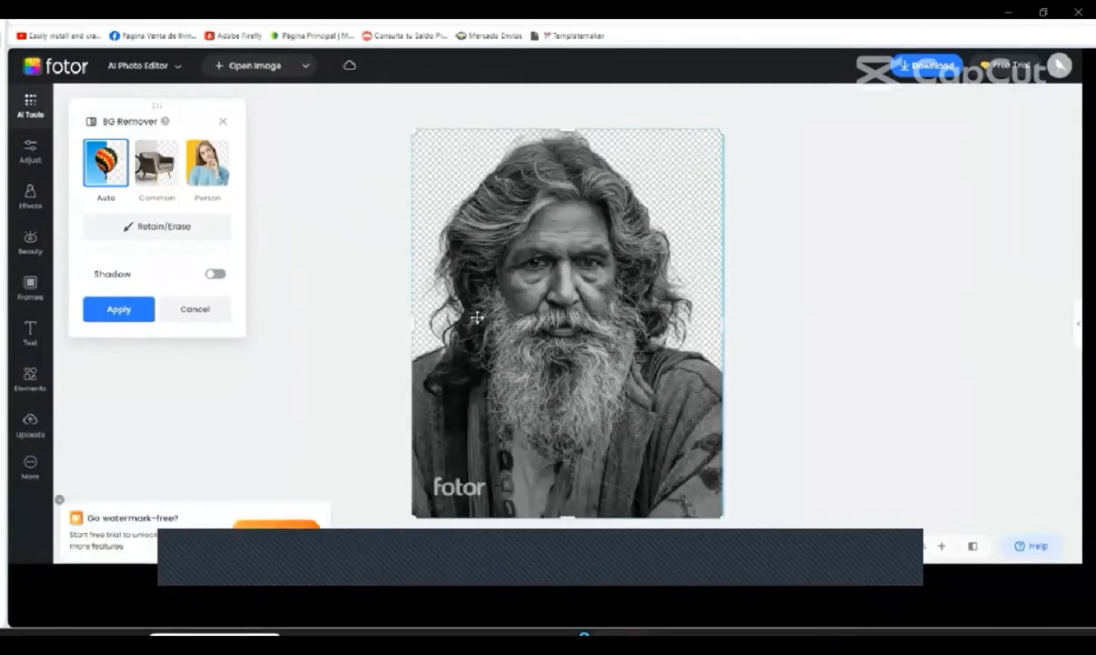
left_click(924, 67)
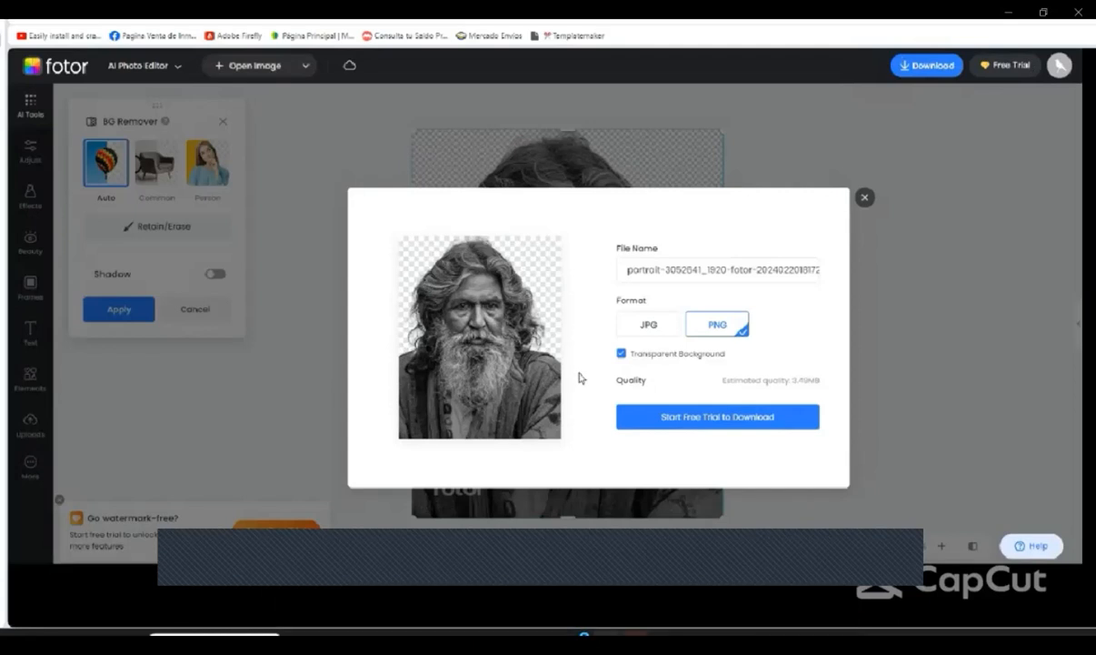
- Try to download the cut-out portrait as a PNG with a transparent background
left_click(704, 421)
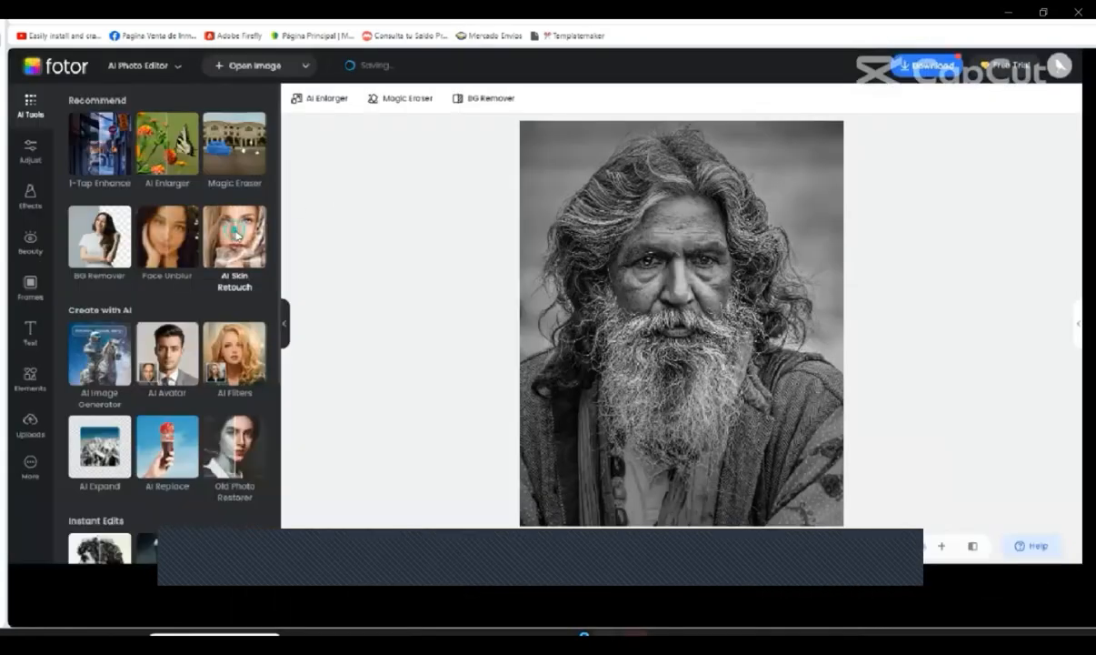
- Smooth the portrait's face with AI Skin Retouch and compare it repeatedly with the original
left_click(238, 237)
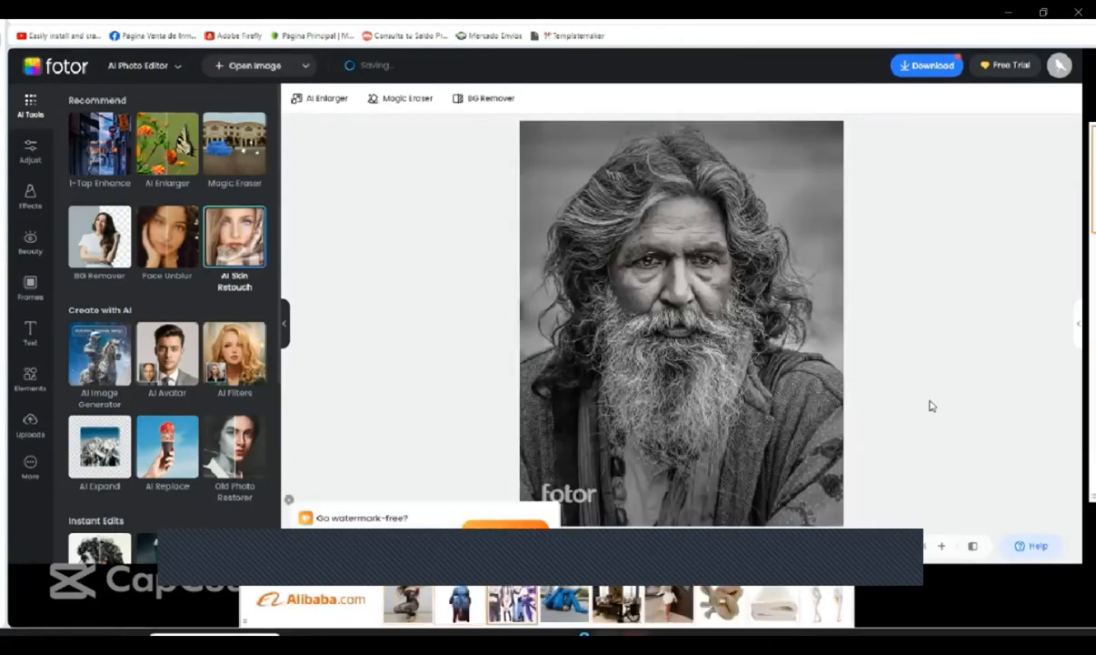
left_click(974, 550)
left_click(974, 549)
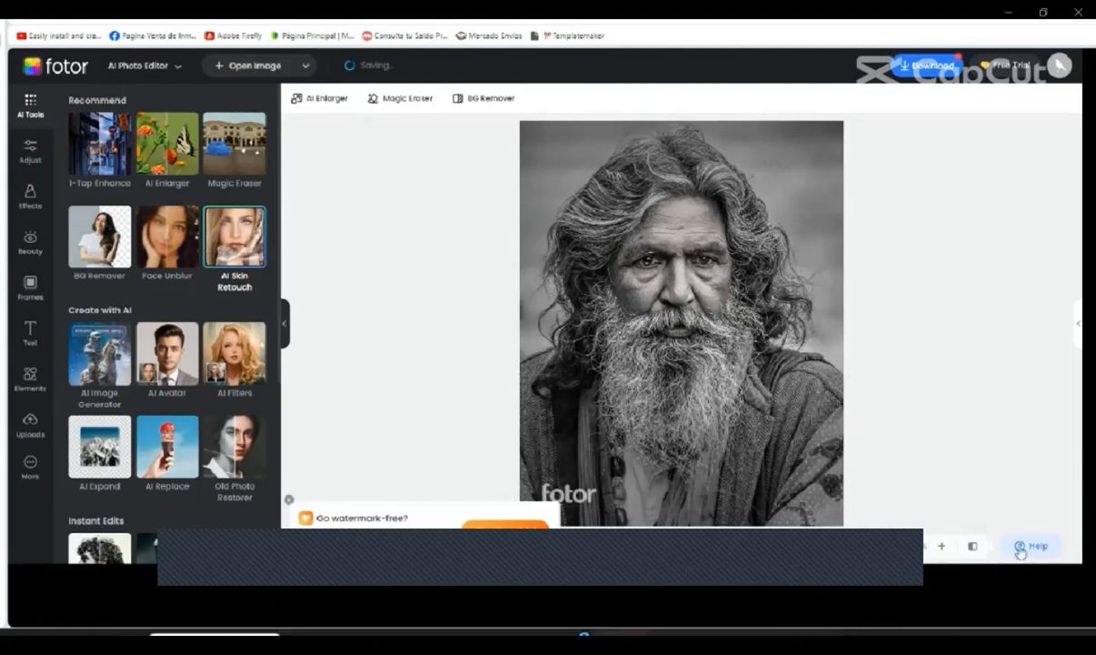
left_click(973, 548)
left_click(973, 548)
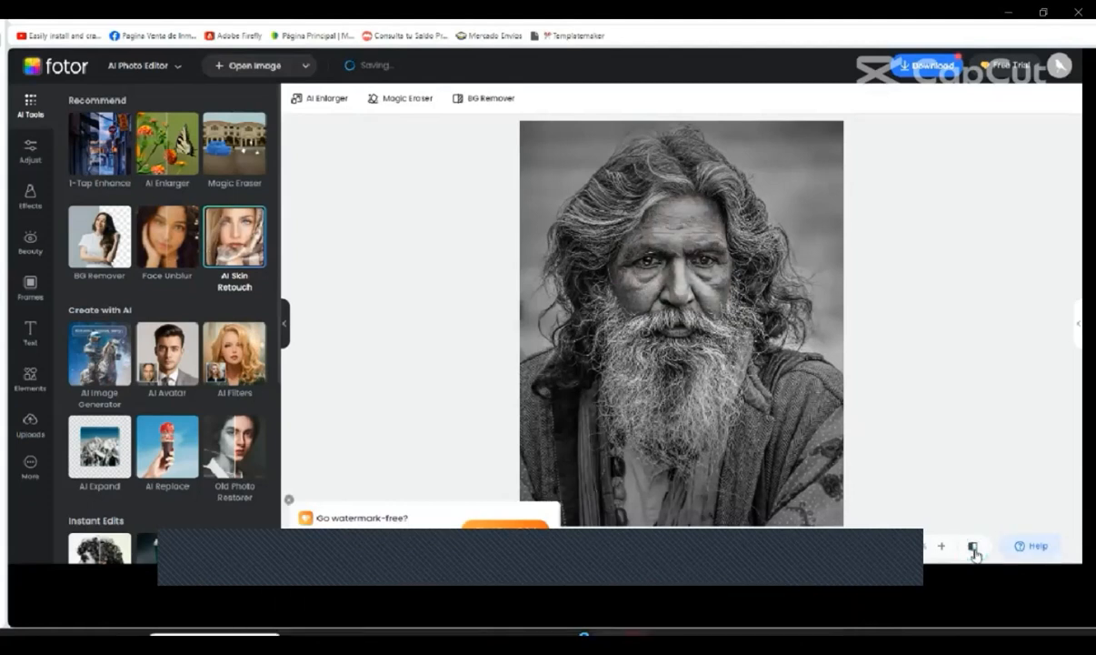
left_click(973, 548)
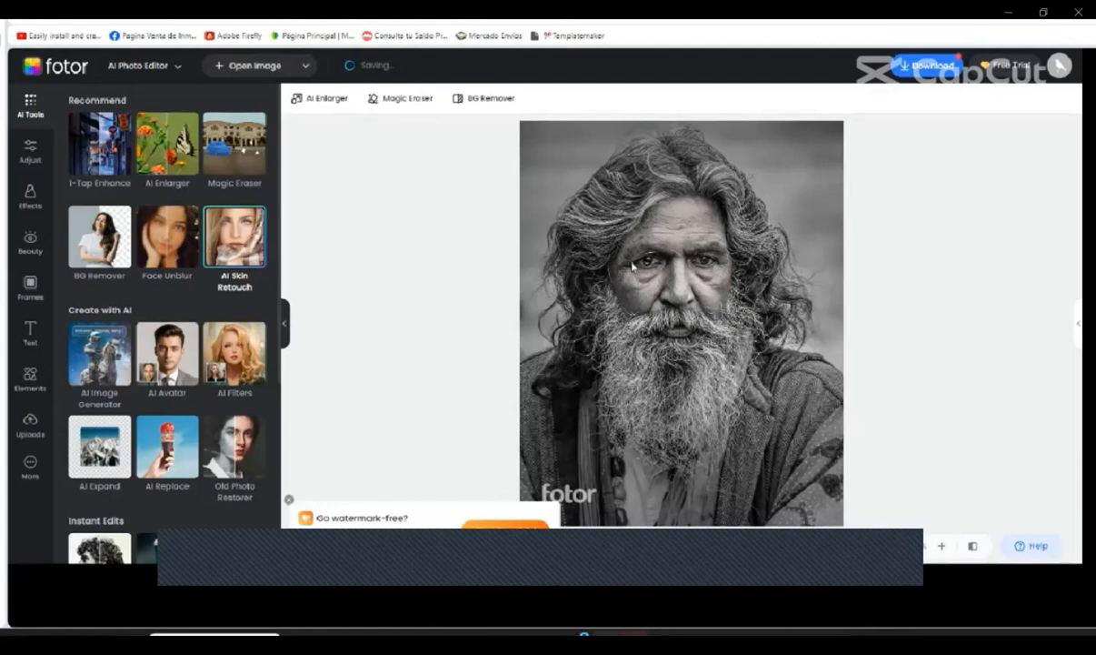
left_click(974, 546)
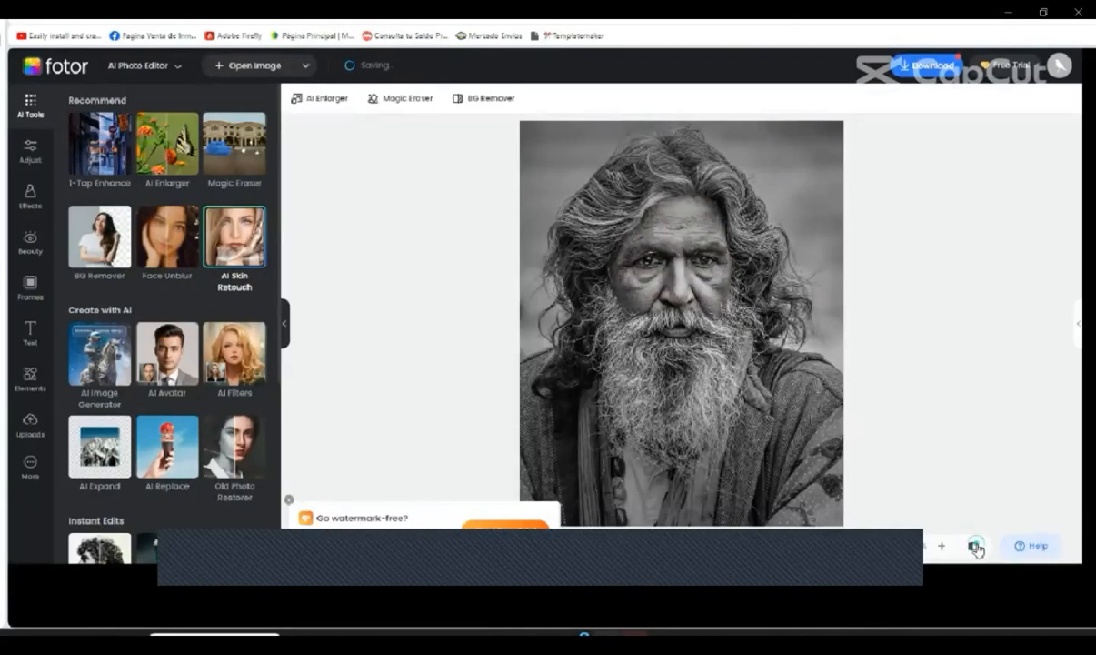
left_click(975, 547)
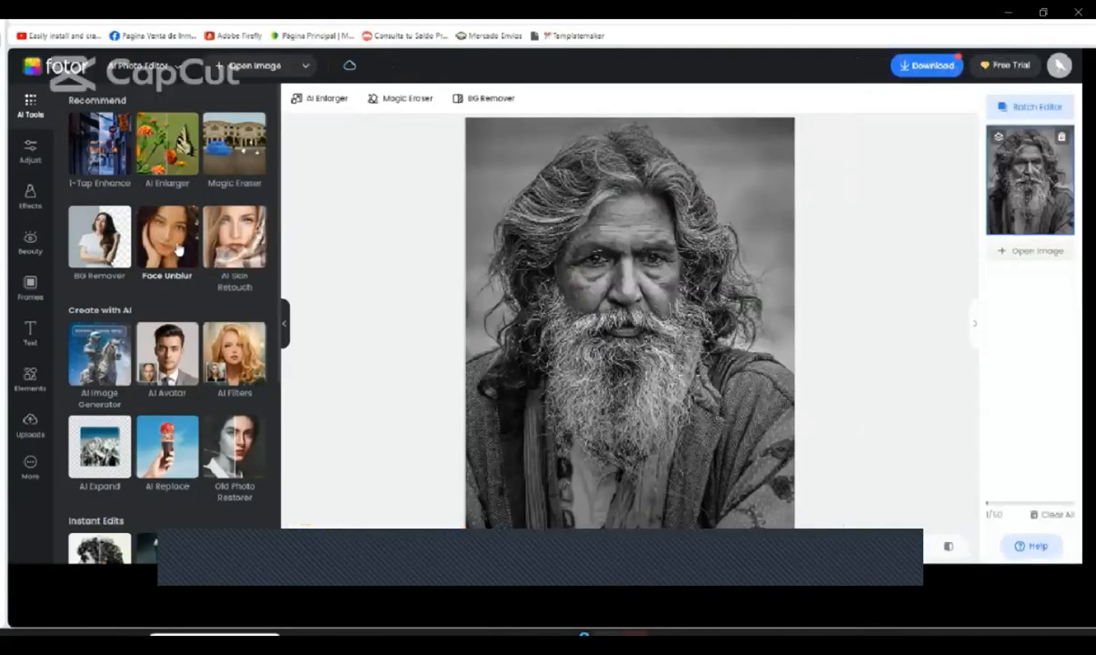
- Apply Face Unblur to the man's face and compare the result with the original portrait
left_click(177, 244)
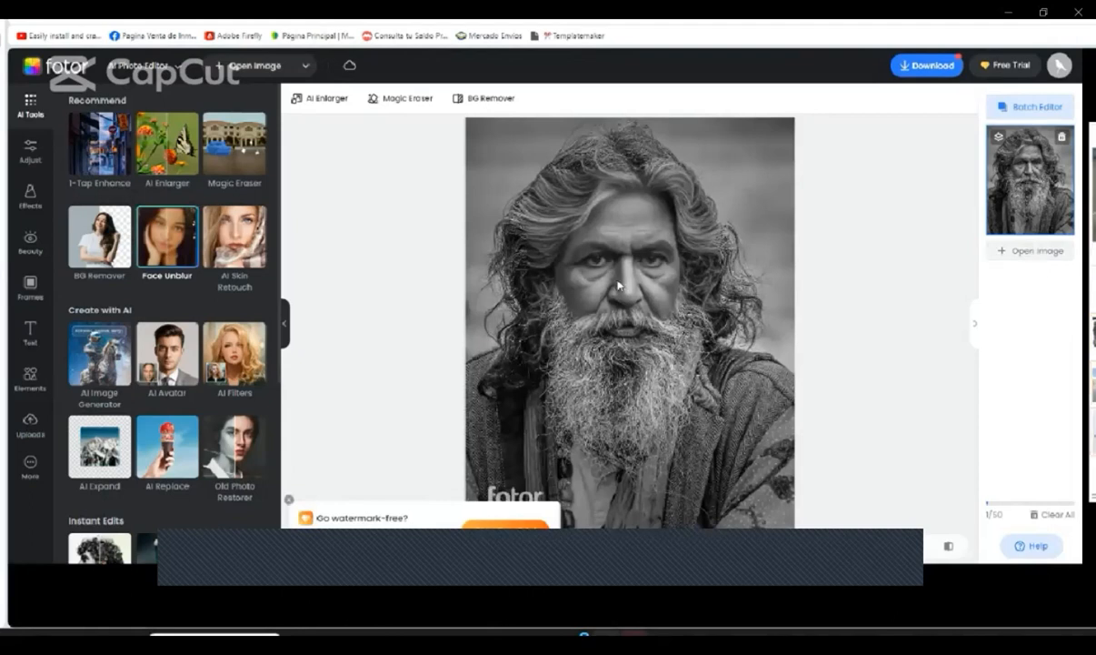
left_click(949, 547)
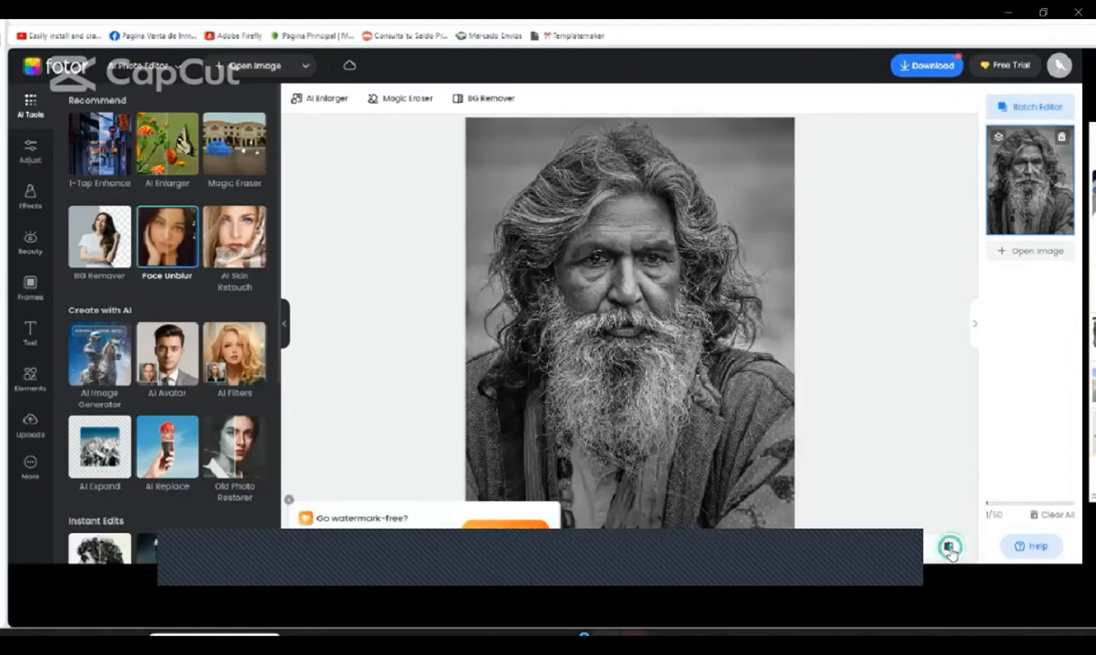
left_click(949, 546)
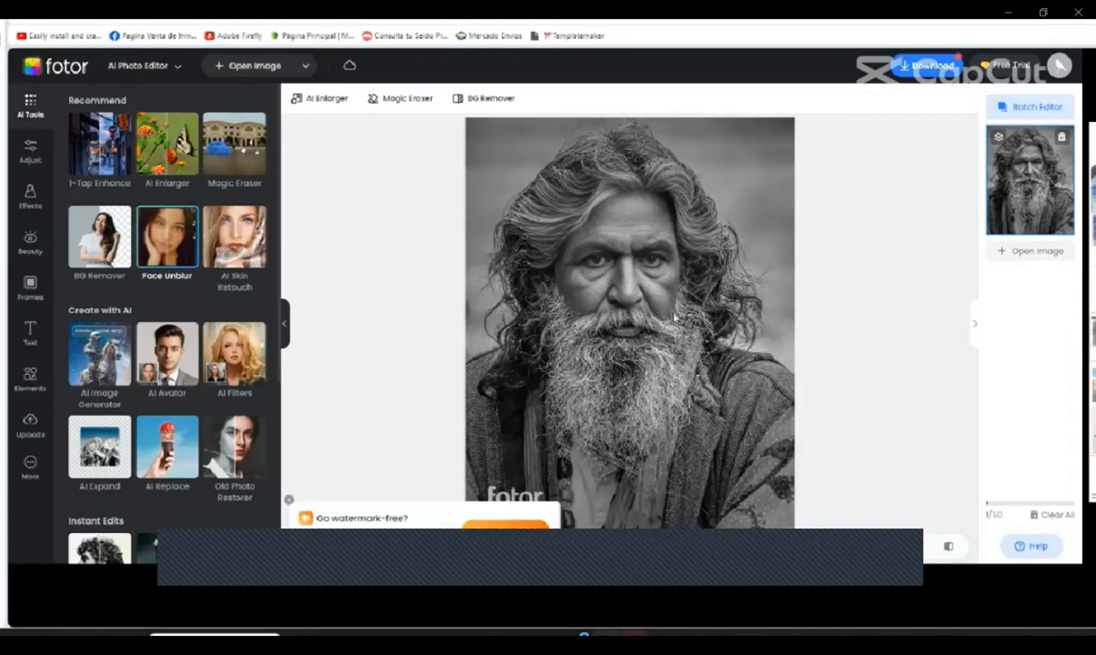
left_click(948, 546)
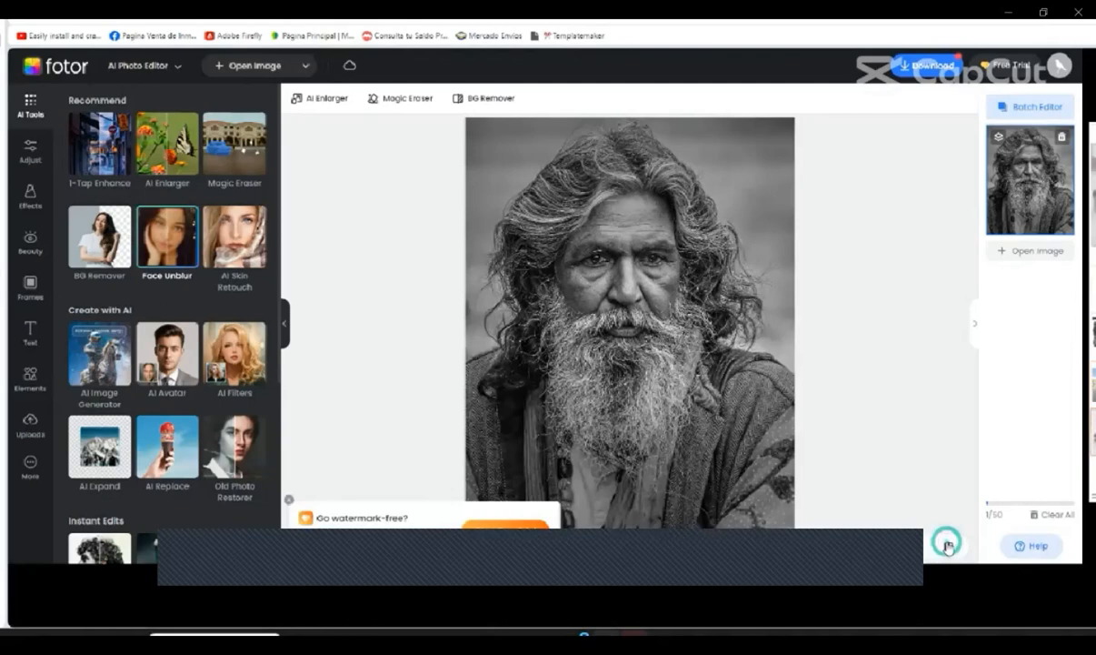
left_click(948, 546)
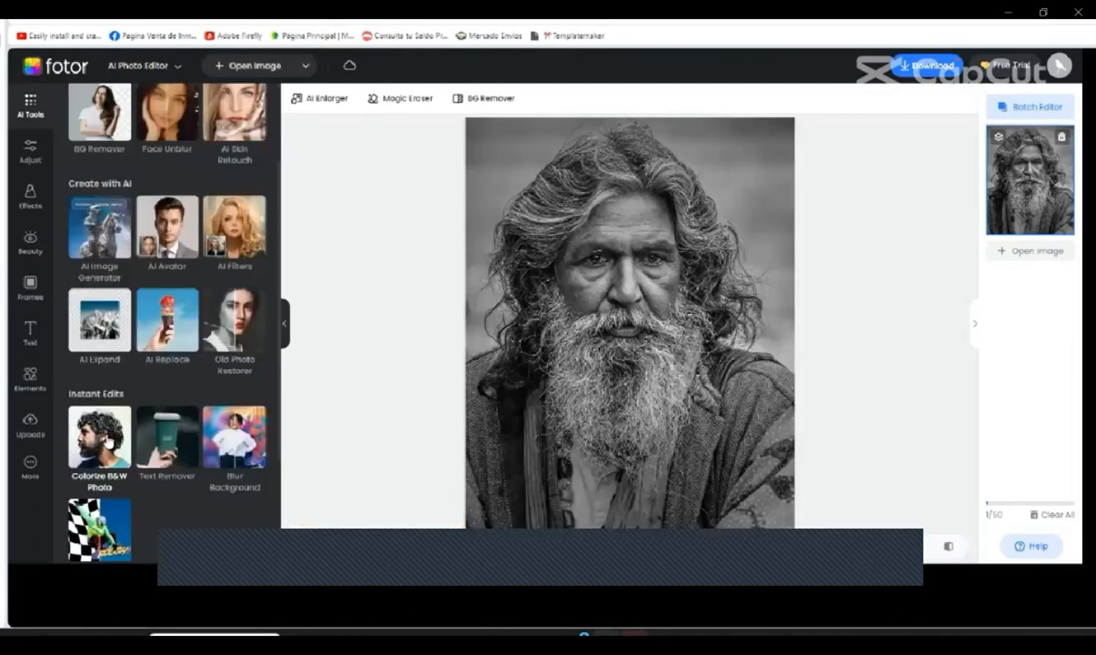
- Colorize the black-and-white portrait automatically with Colorize B&W Photo
left_click(117, 477)
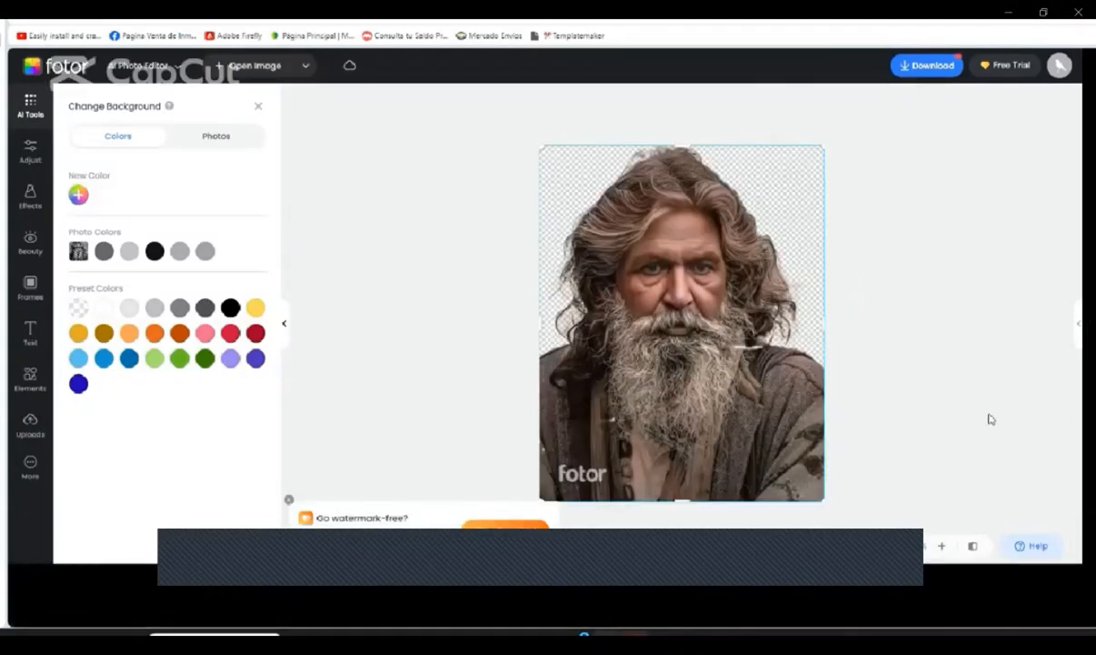
- Try yellow, dark red, purple, green, blue, orange and dark ochre preset colors as the portrait's background
left_click(256, 307)
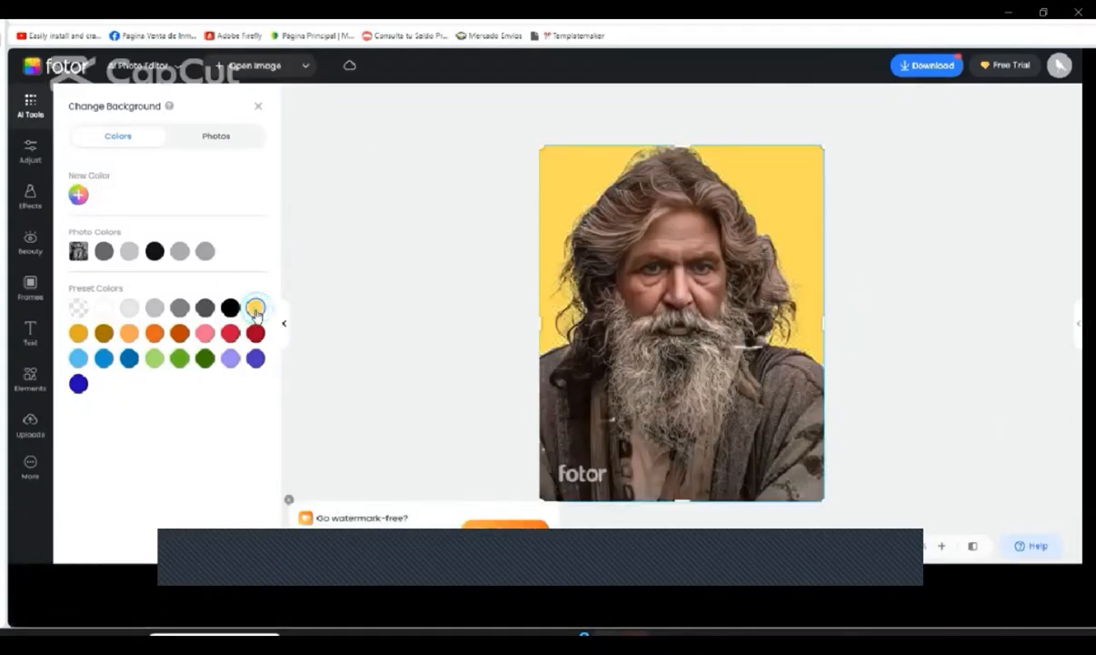
left_click(255, 333)
left_click(255, 358)
left_click(180, 358)
left_click(129, 358)
left_click(154, 332)
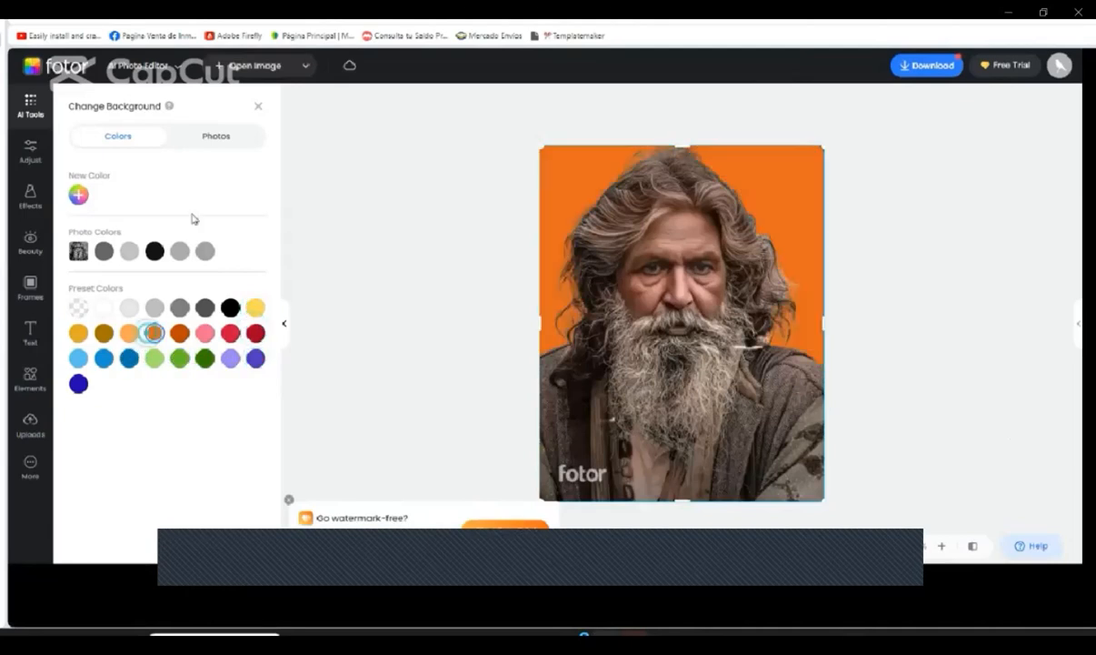
left_click(103, 333)
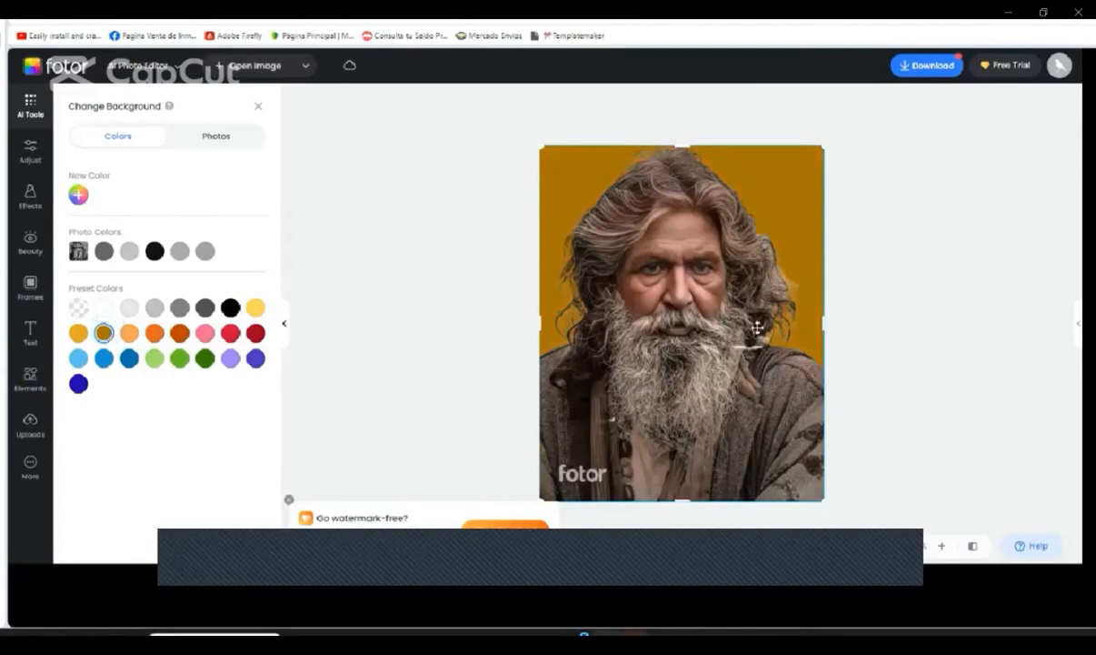
- Try the third Bokeh photo, colored lights behind raindrops, as the portrait's background and look through the other photo categories
left_click(217, 137)
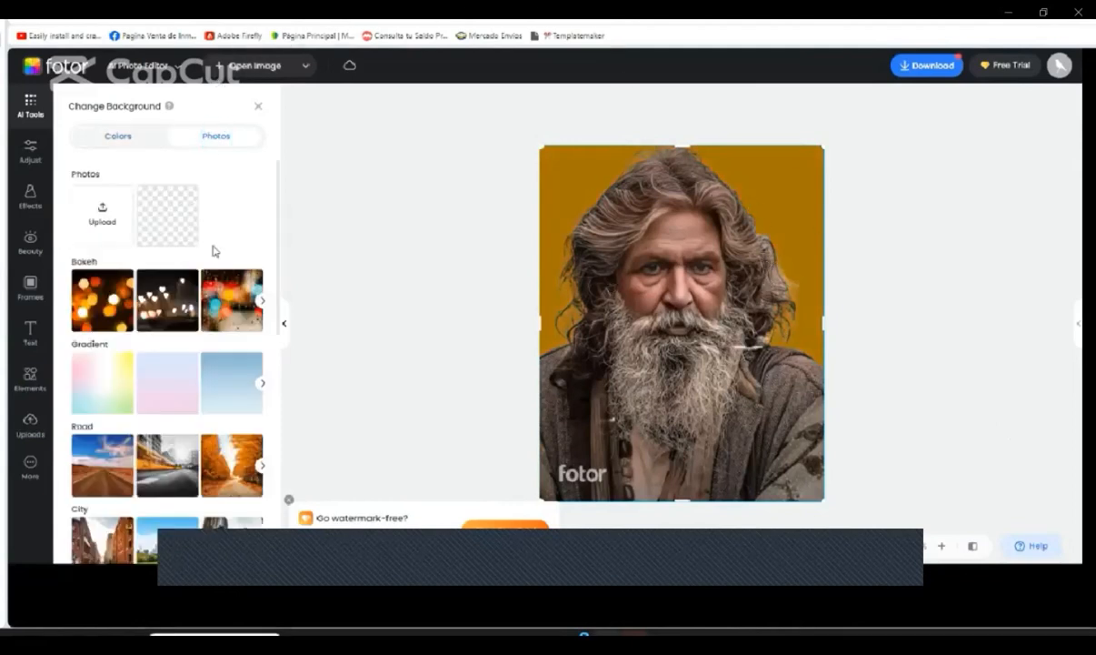
left_click(223, 305)
scroll(273, 278, "down", 3)
scroll(272, 278, "up", 3)
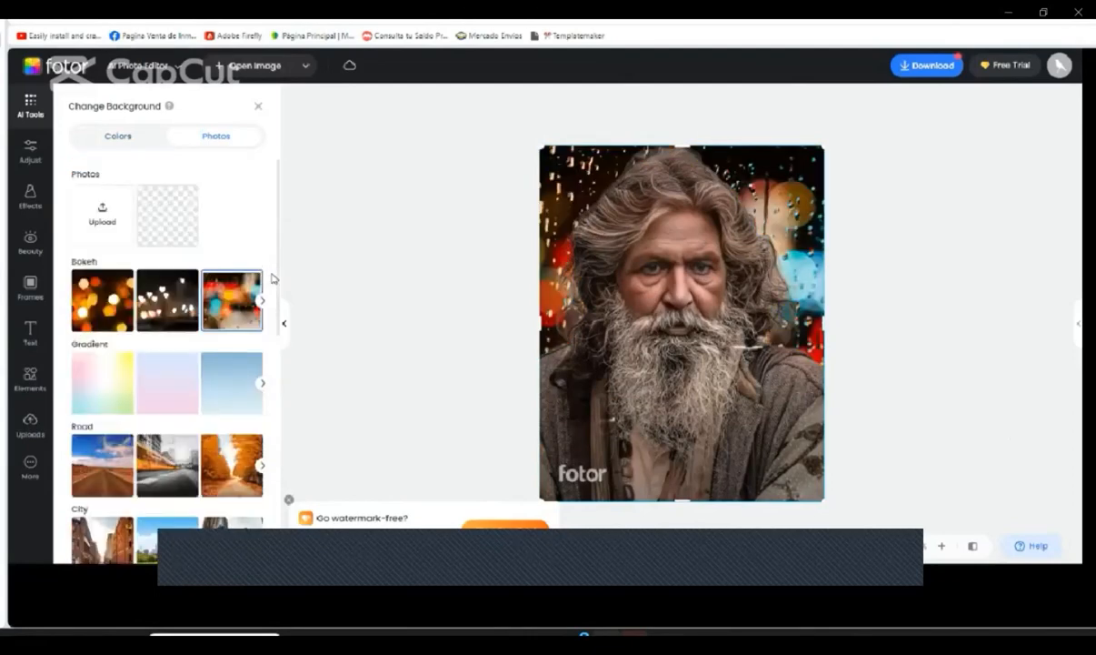
scroll(272, 278, "down", 1)
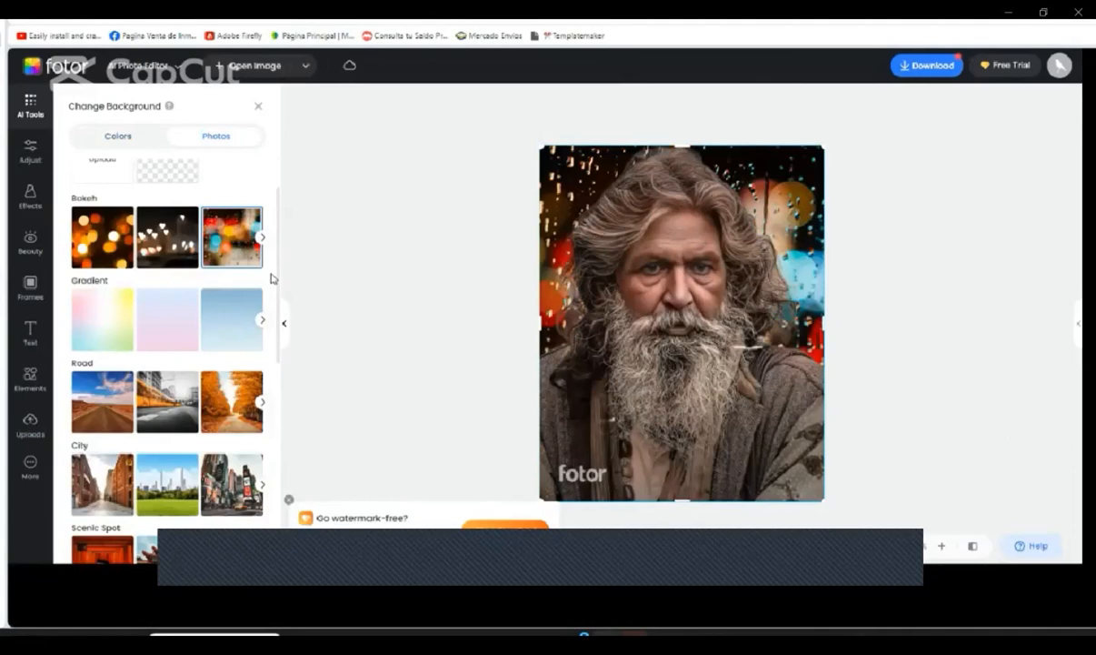
scroll(271, 278, "up", 1)
- Upload the screenshot of the plaster and brick wall as the portrait's background and finish changing the background
left_click(100, 214)
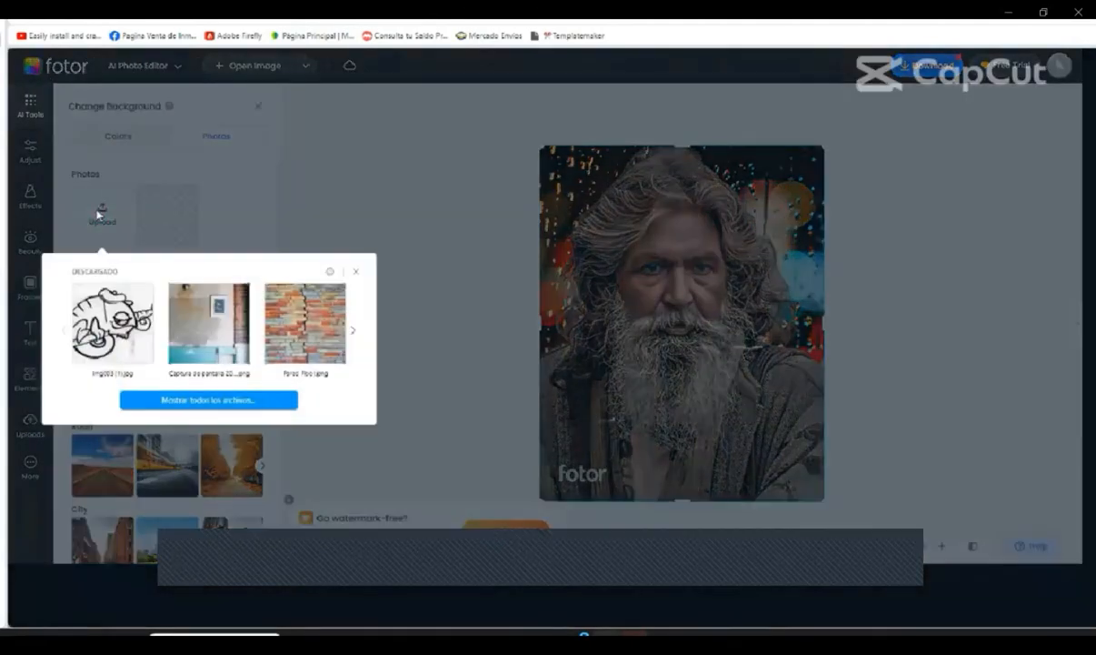
left_click(227, 318)
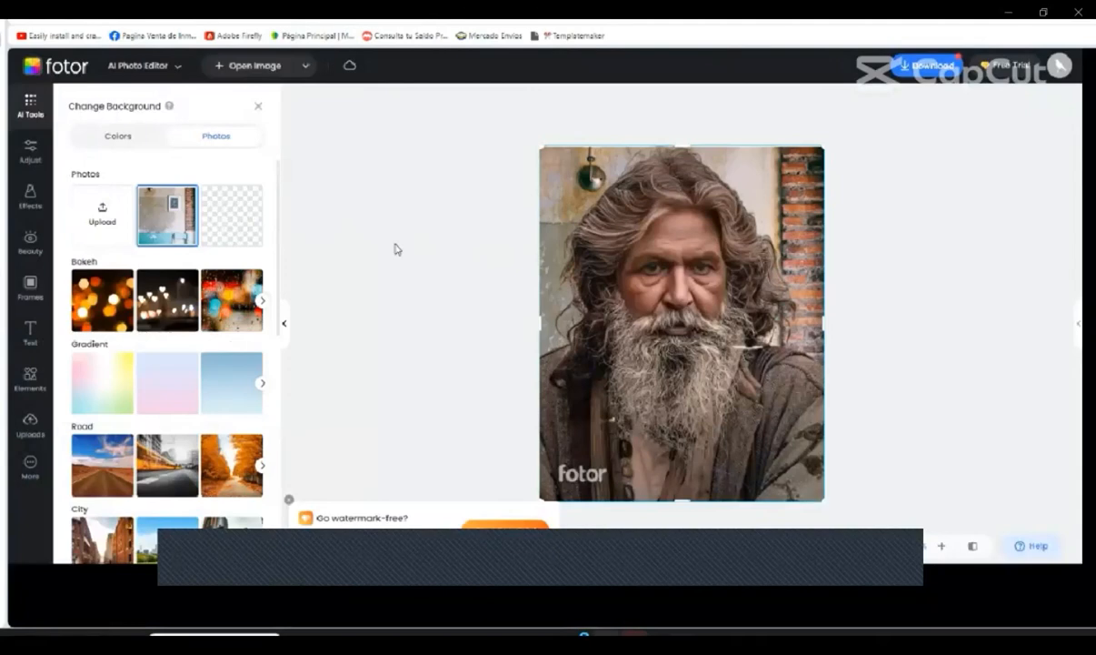
left_click(259, 106)
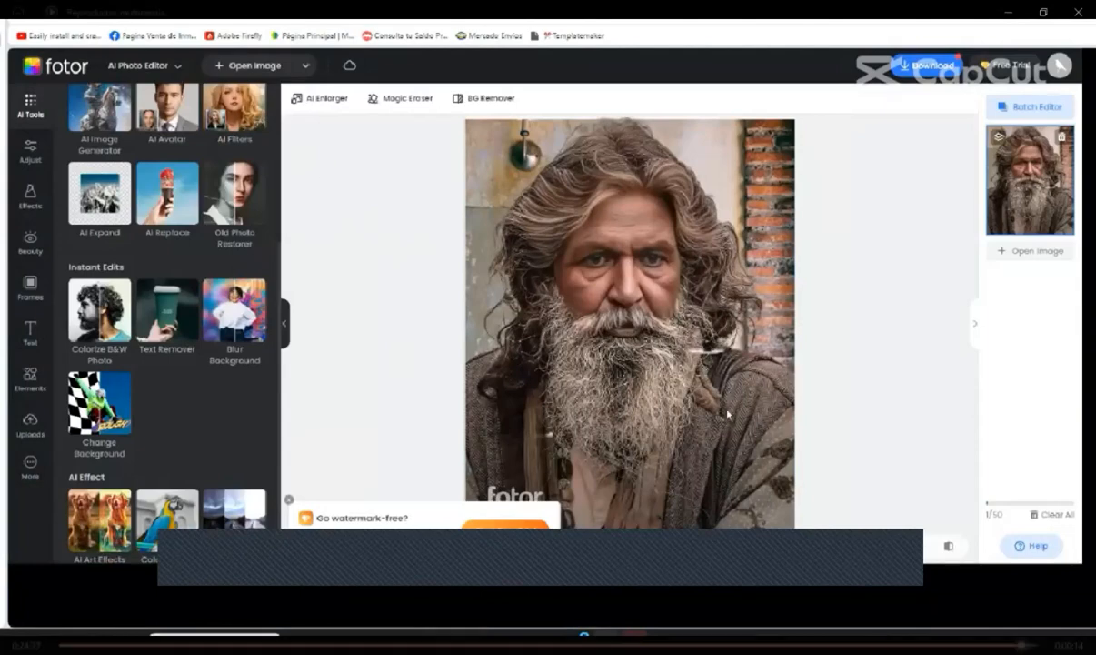
left_click(997, 505)
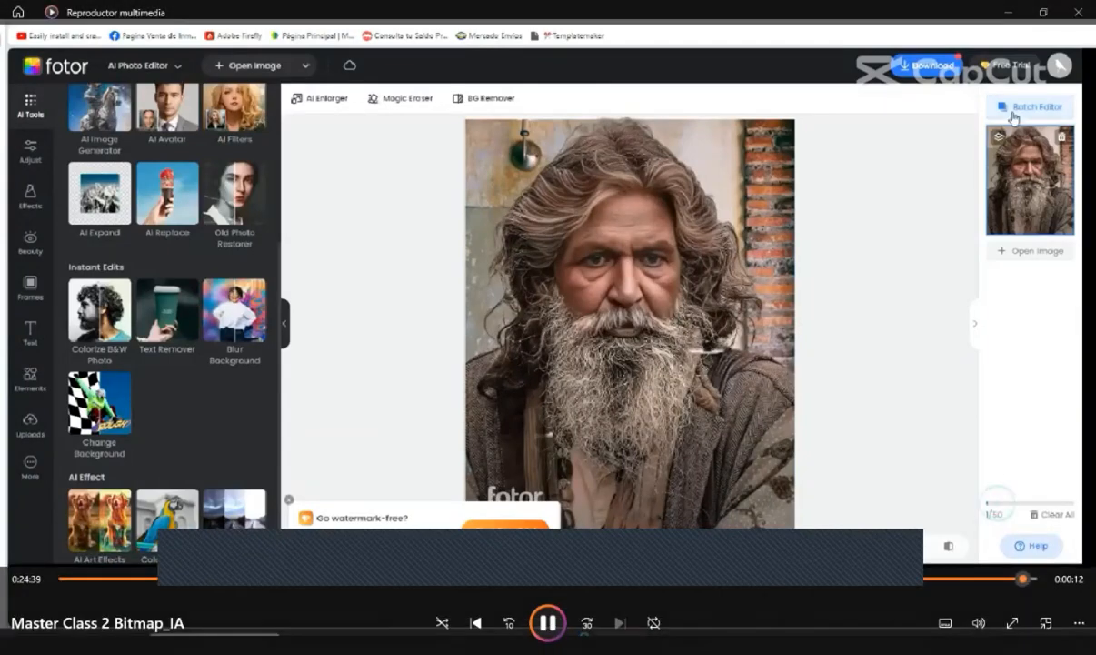